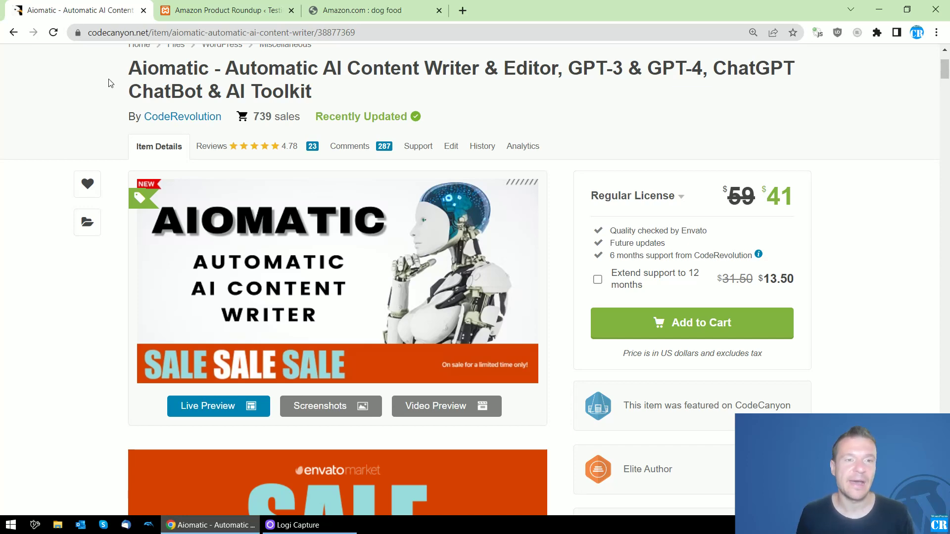
# Switch from CodeCanyon to the Aiomatic Amazon Product Roundup page in WordPress admin
pyautogui.click(178, 6)
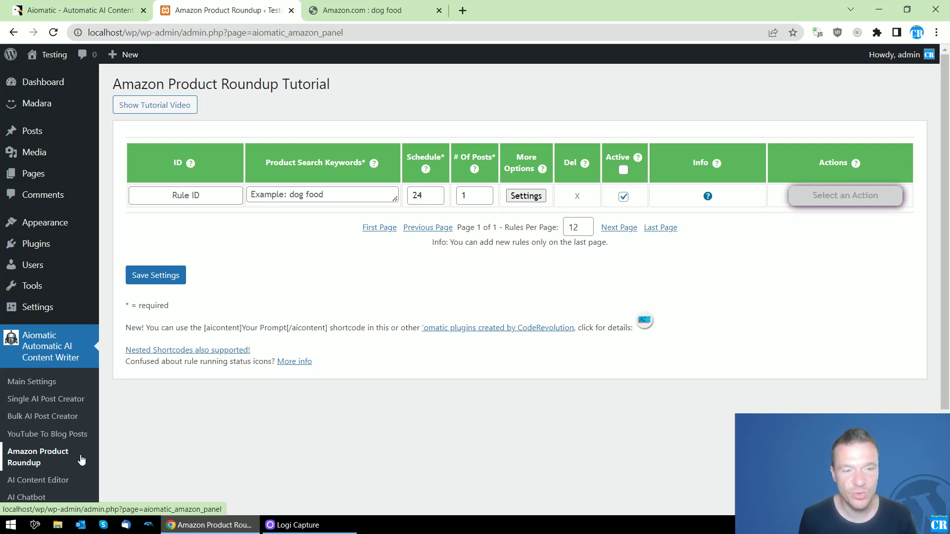
# Look over the empty roundup rule page, then bring up the Amazon 'dog food' search results
pyautogui.scroll(-2, 147, 438)
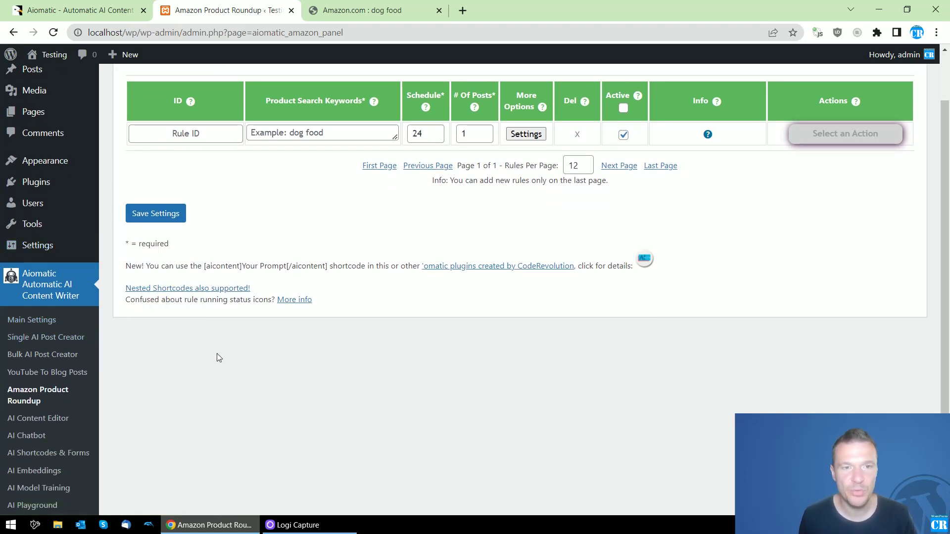
pyautogui.scroll(2, 216, 357)
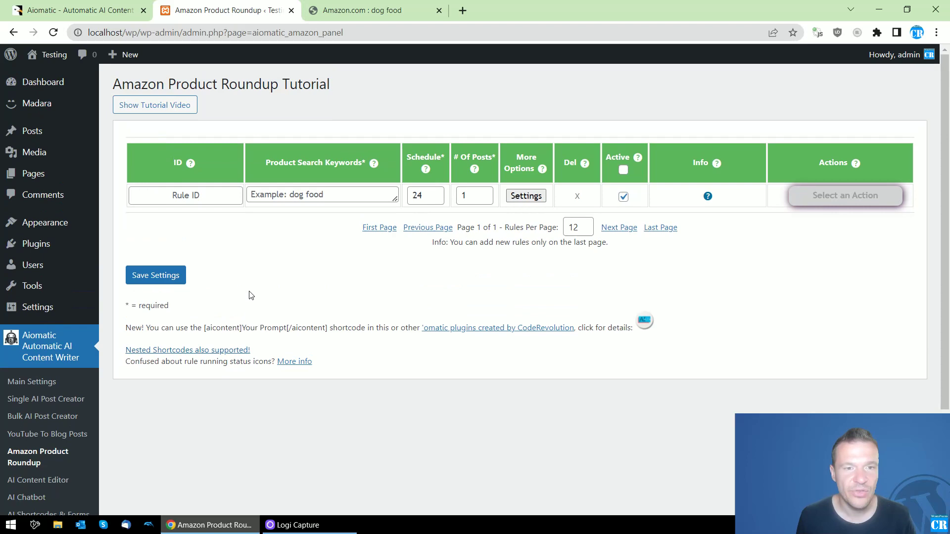
pyautogui.click(364, 10)
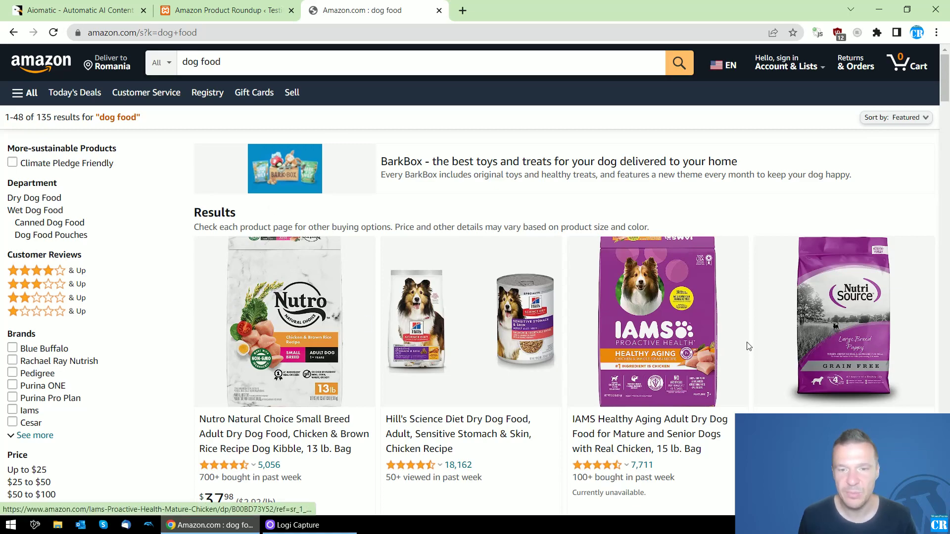
# Browse the Amazon dog food results, then return via CodeCanyon to the Amazon Product Roundup page
pyautogui.scroll(-4, 749, 346)
pyautogui.scroll(4, 495, 198)
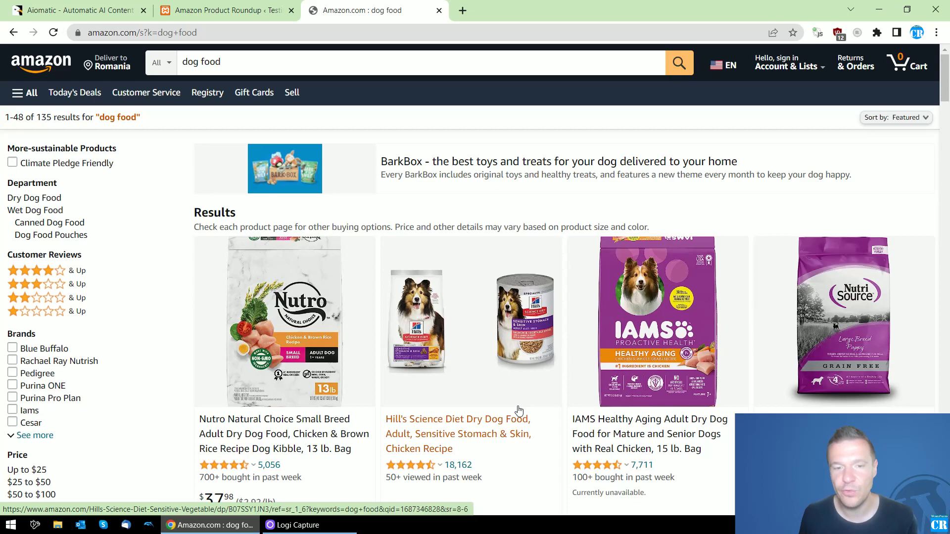
pyautogui.scroll(-1, 394, 407)
pyautogui.scroll(1, 395, 407)
pyautogui.click(96, 10)
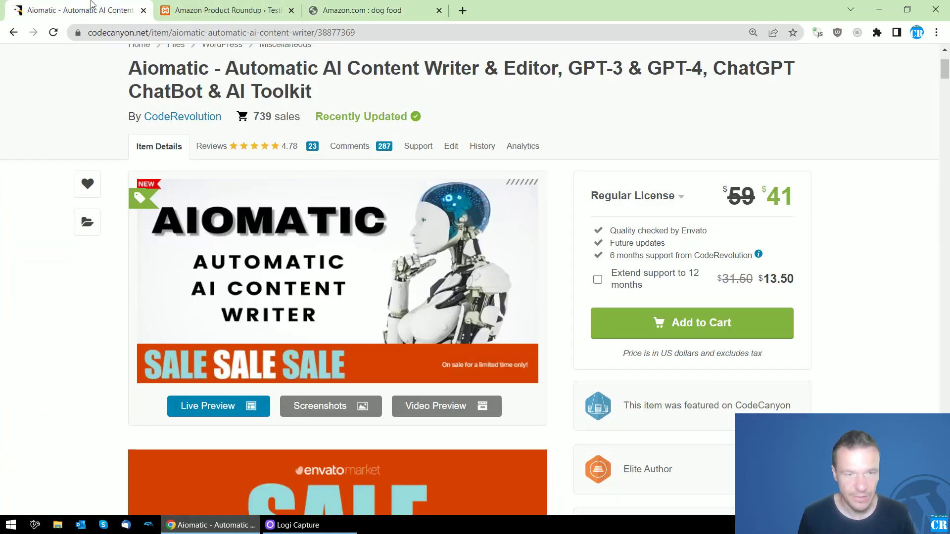
pyautogui.click(179, 7)
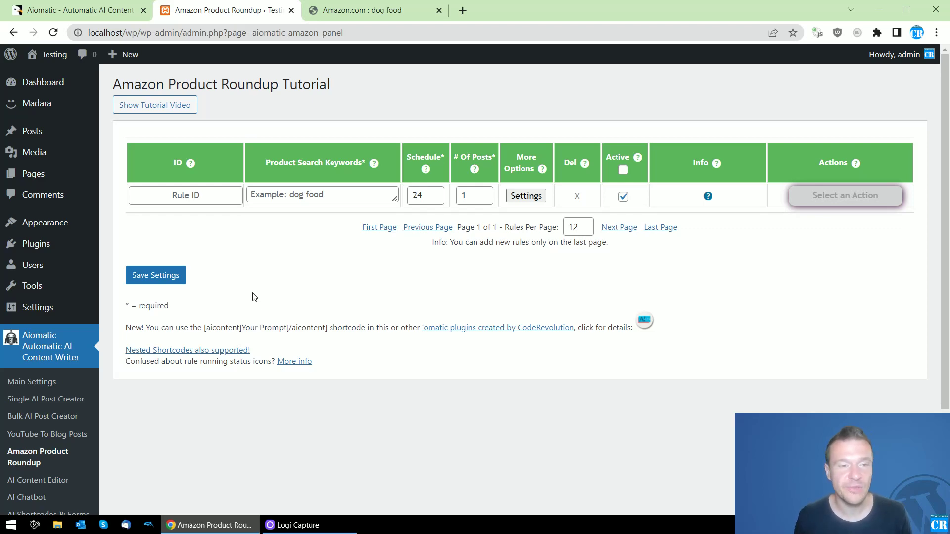
# Enter 'dog food' as the rule's Product Search Keywords, comparing it with the Amazon search
pyautogui.click(362, 10)
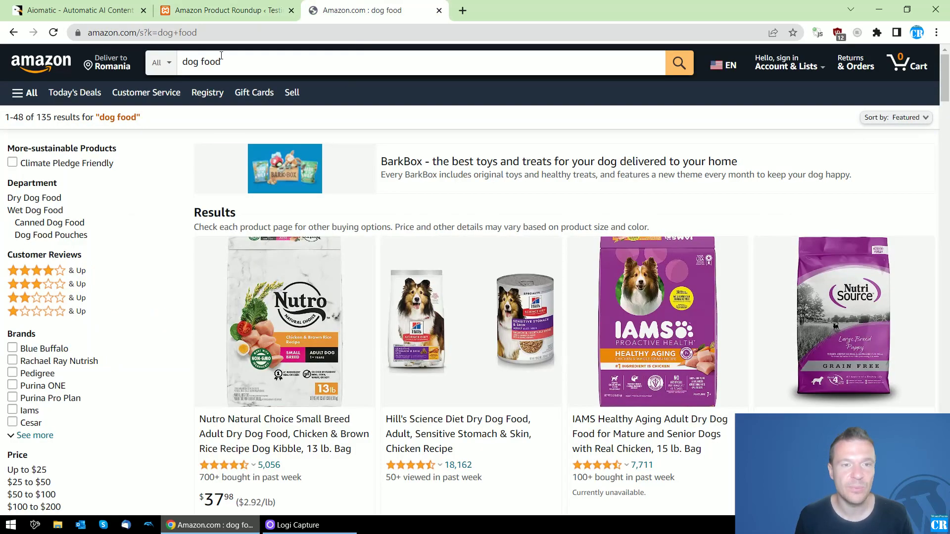
pyautogui.click(217, 11)
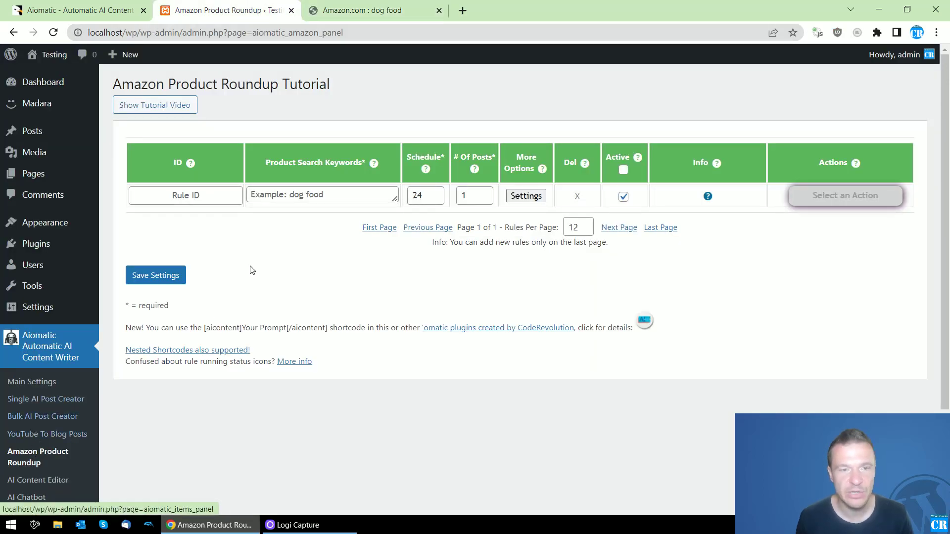
pyautogui.click(280, 193)
pyautogui.write('dog fo')
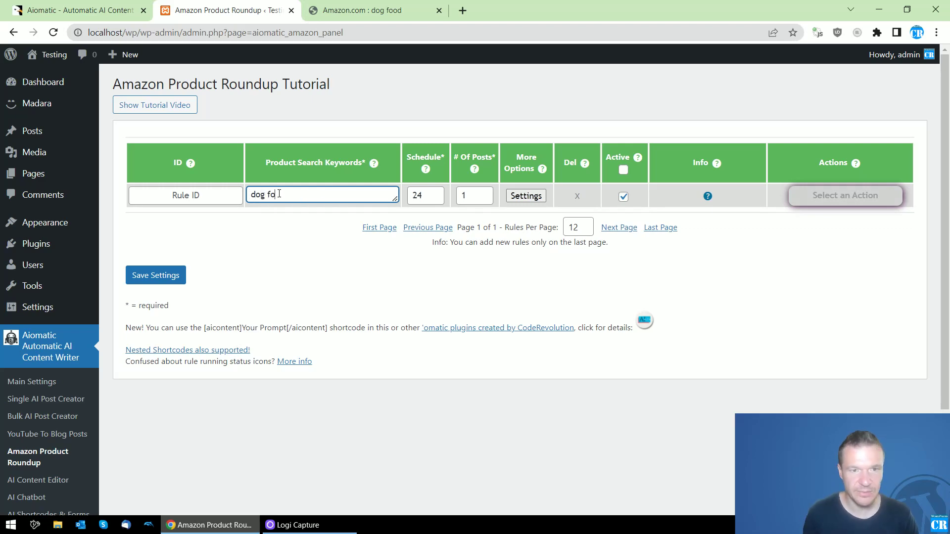
pyautogui.write('od')
pyautogui.hotkey('ctrl', 'Tab')
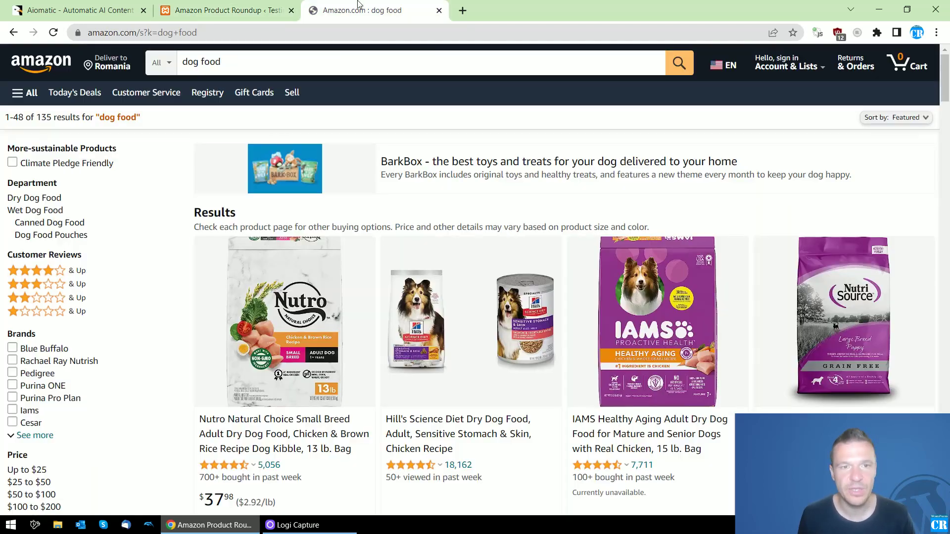
pyautogui.hotkey('ctrl', 'shift', 'Tab')
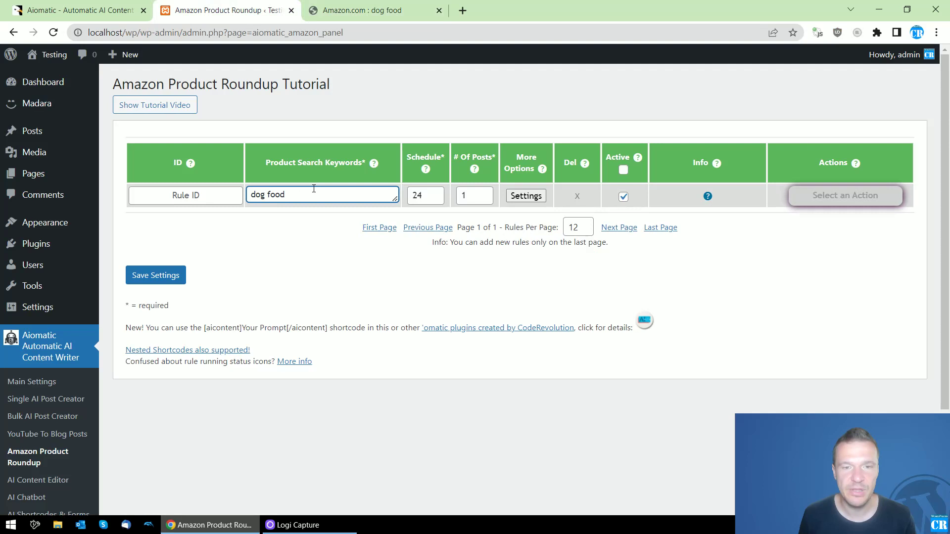
# In the rule's advanced settings, keep United States, pick 3-4 maximum products, and leave sorting at None
pyautogui.click(526, 196)
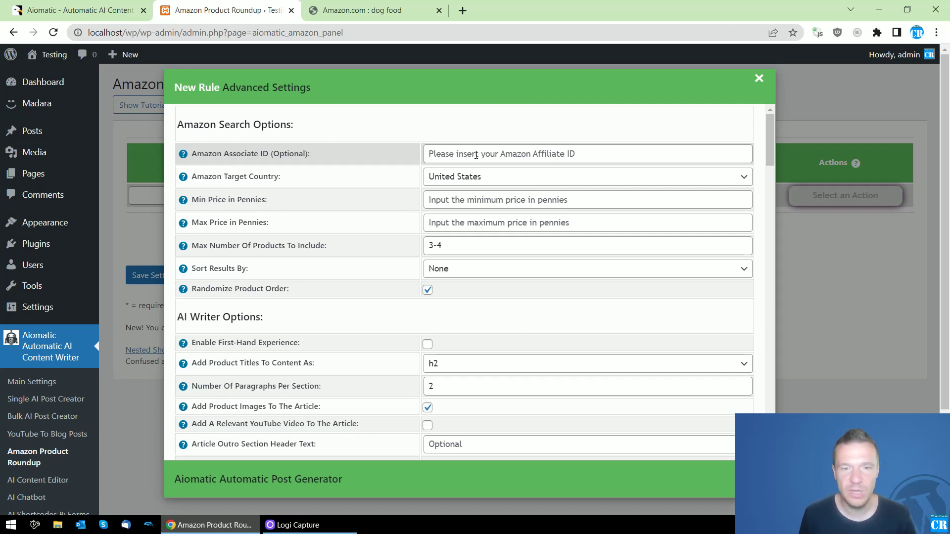
pyautogui.click(464, 178)
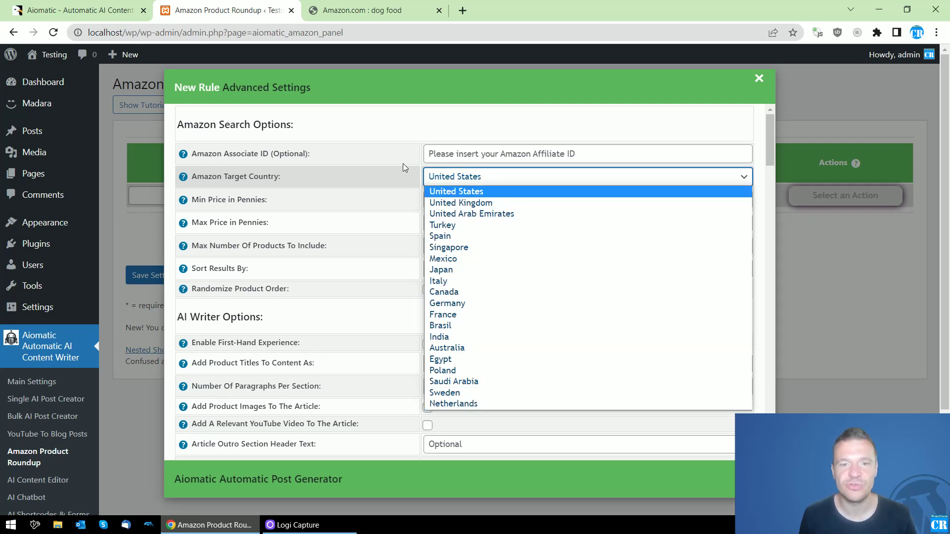
pyautogui.click(454, 192)
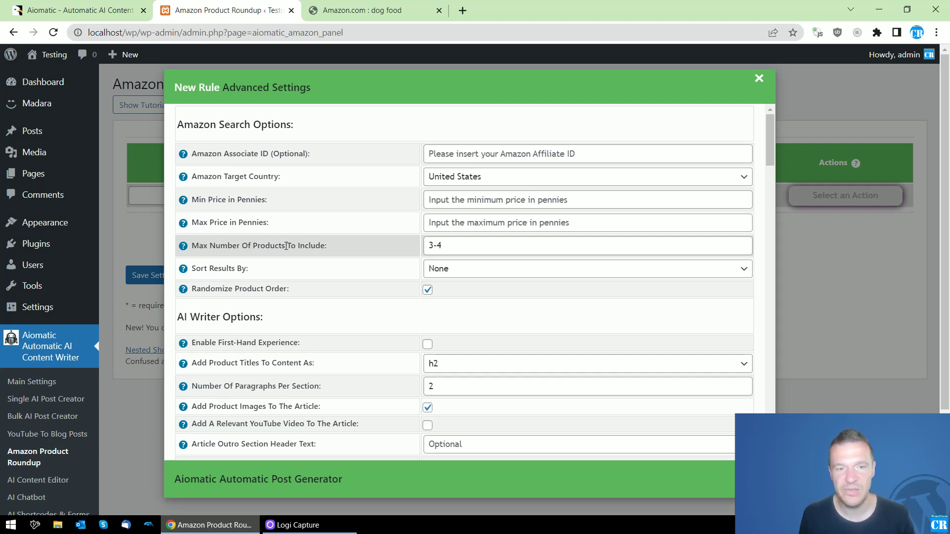
pyautogui.moveTo(439, 245); pyautogui.dragTo(404, 255)
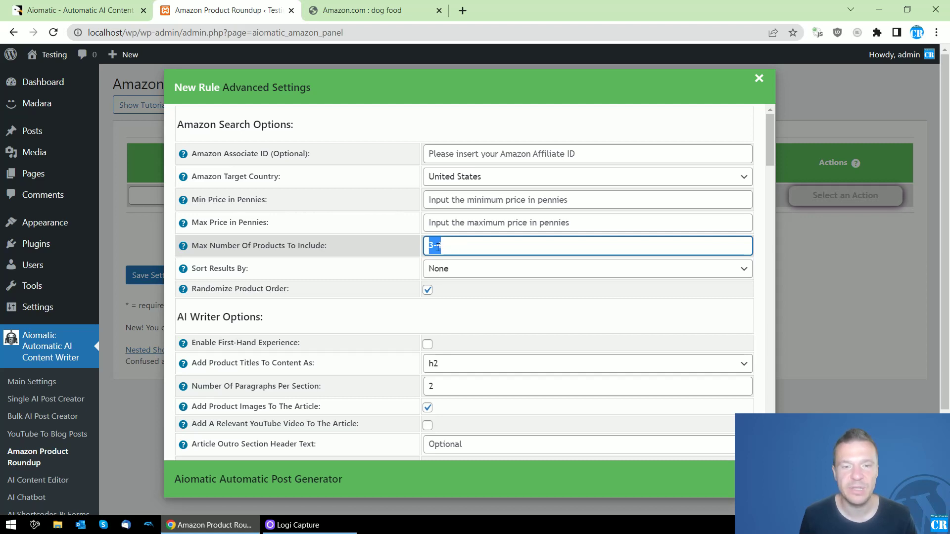
pyautogui.click(461, 269)
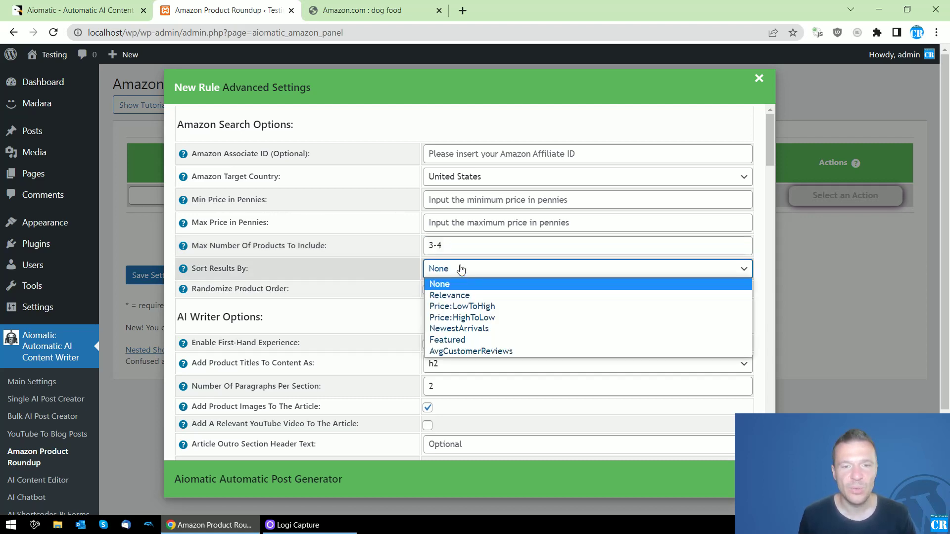
pyautogui.click(317, 274)
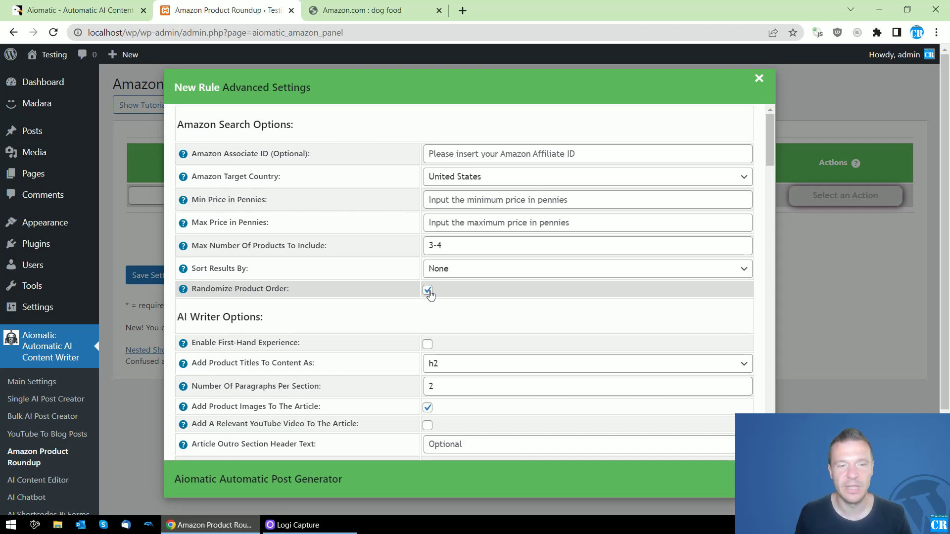
pyautogui.scroll(-4, 353, 303)
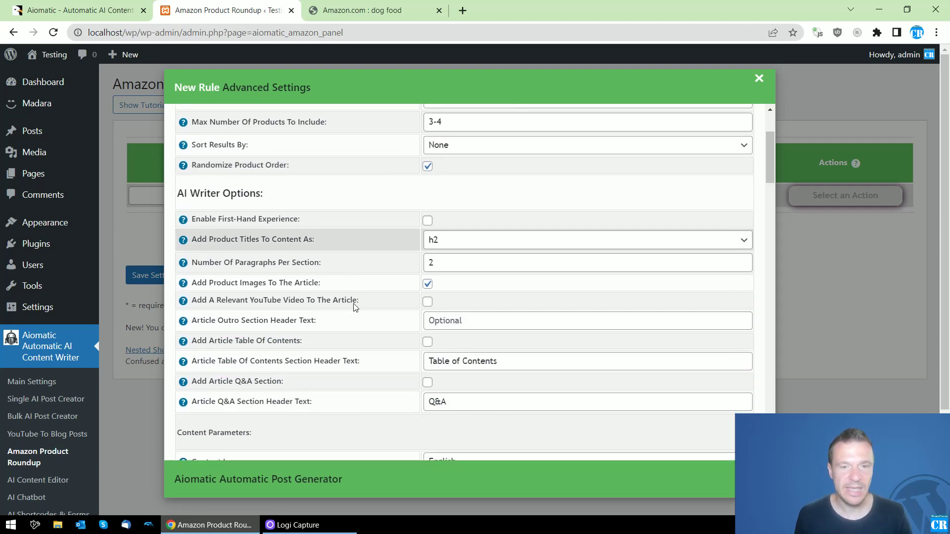
pyautogui.scroll(4, 354, 307)
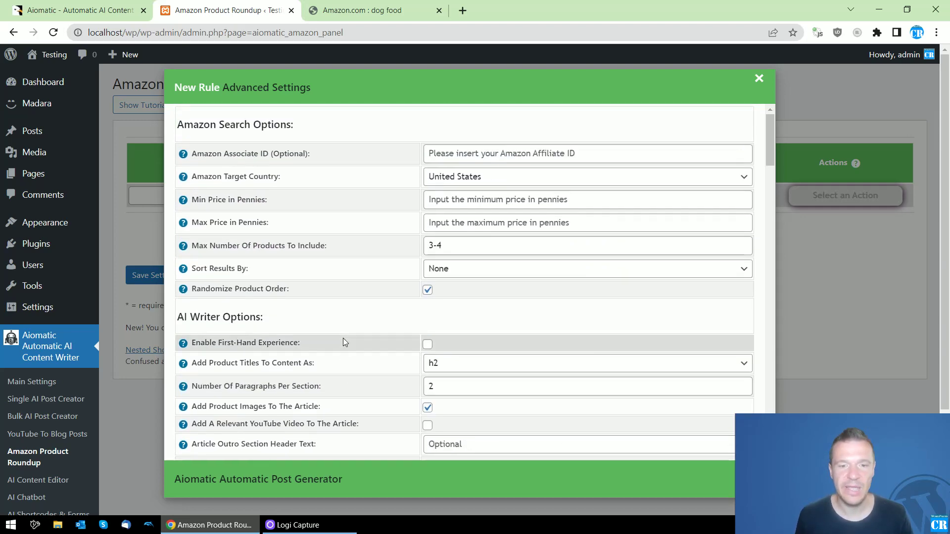
# Save the dog food rule and open the Testing site in a new tab
pyautogui.click(856, 276)
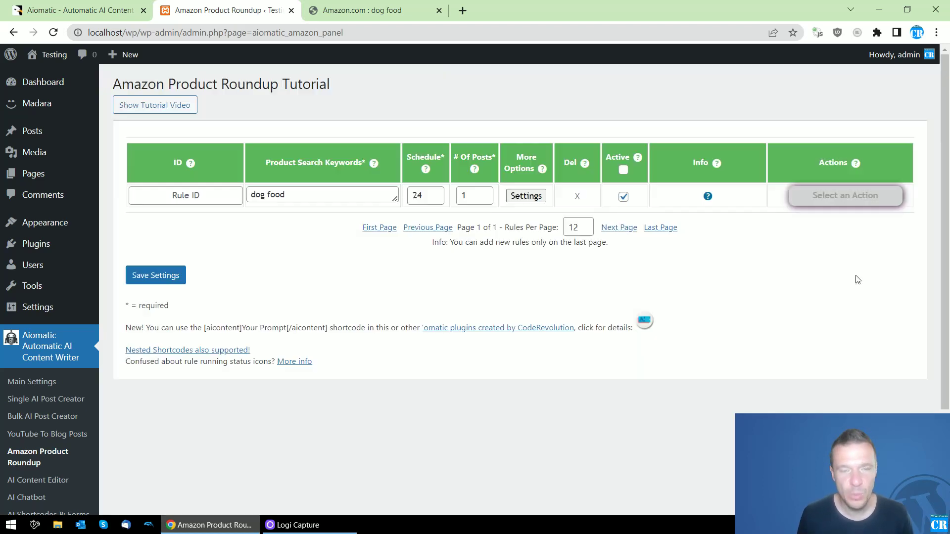
pyautogui.click(163, 276)
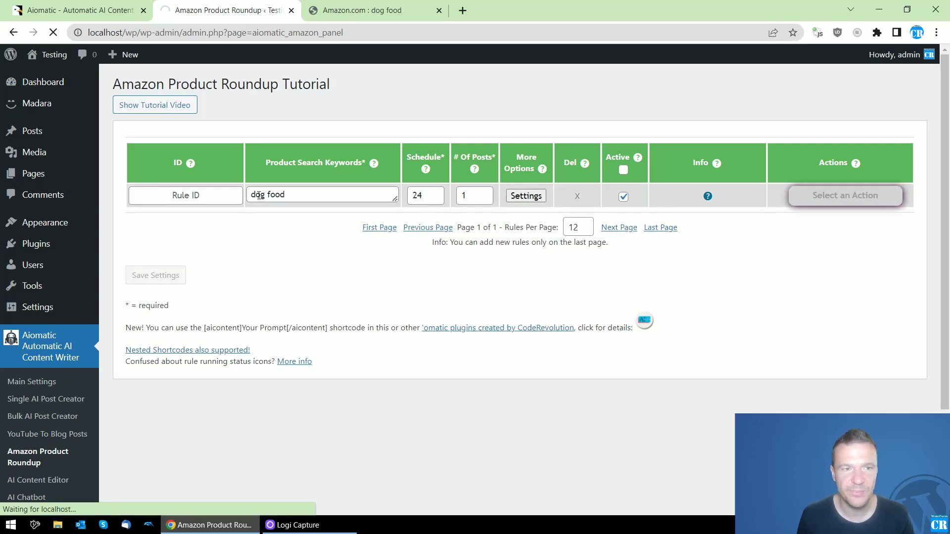
pyautogui.middleClick(49, 79)
pyautogui.click(349, 5)
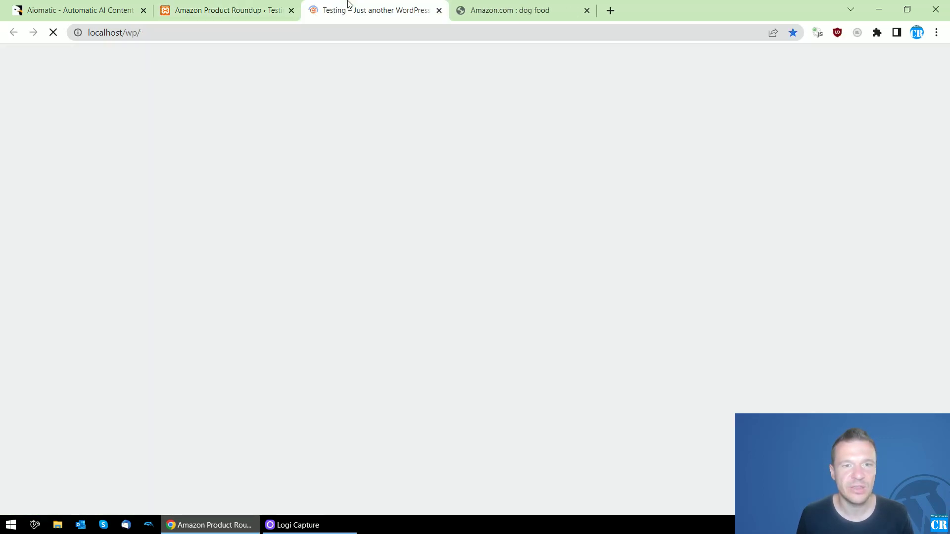
pyautogui.click(226, 10)
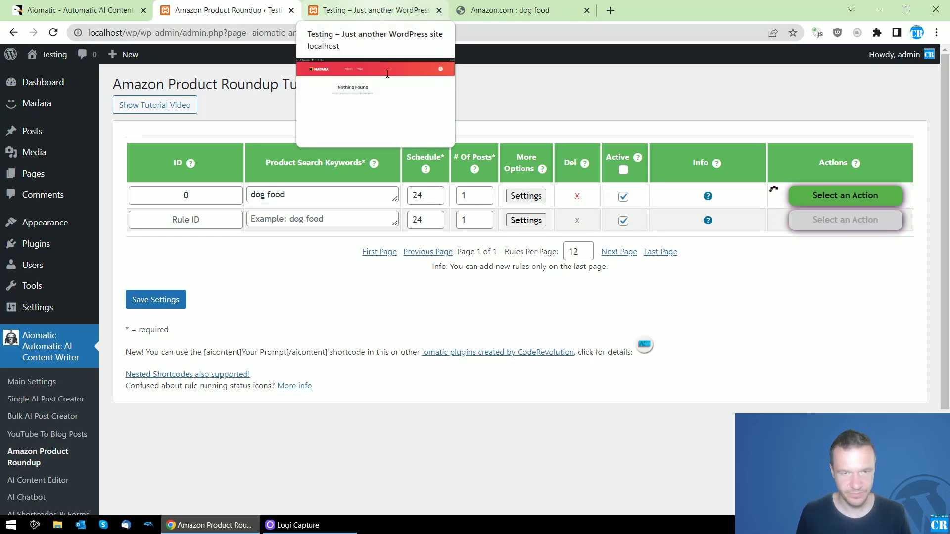
# Review rule 0's advanced settings, then go to the Testing site tab
pyautogui.click(538, 195)
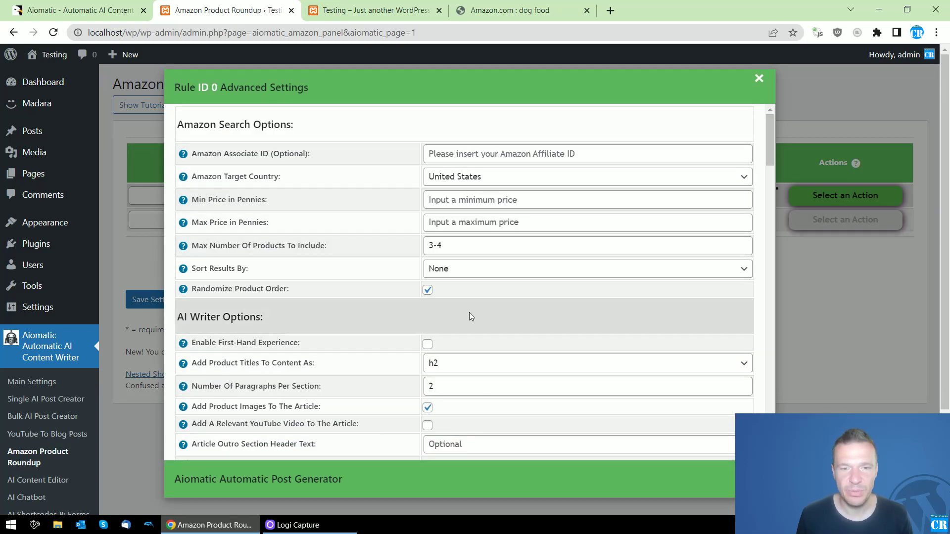
pyautogui.scroll(-5, 469, 312)
pyautogui.scroll(6, 468, 307)
pyautogui.click(782, 205)
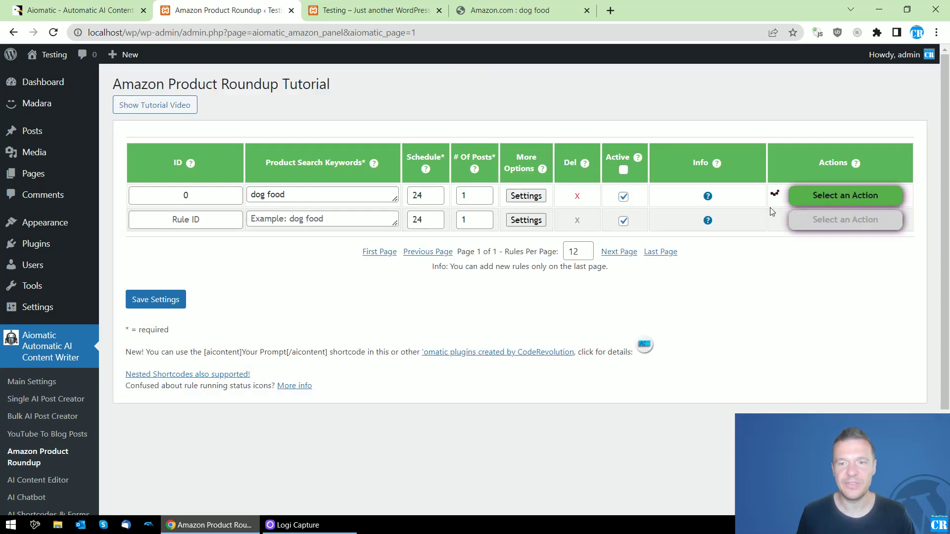
pyautogui.click(371, 10)
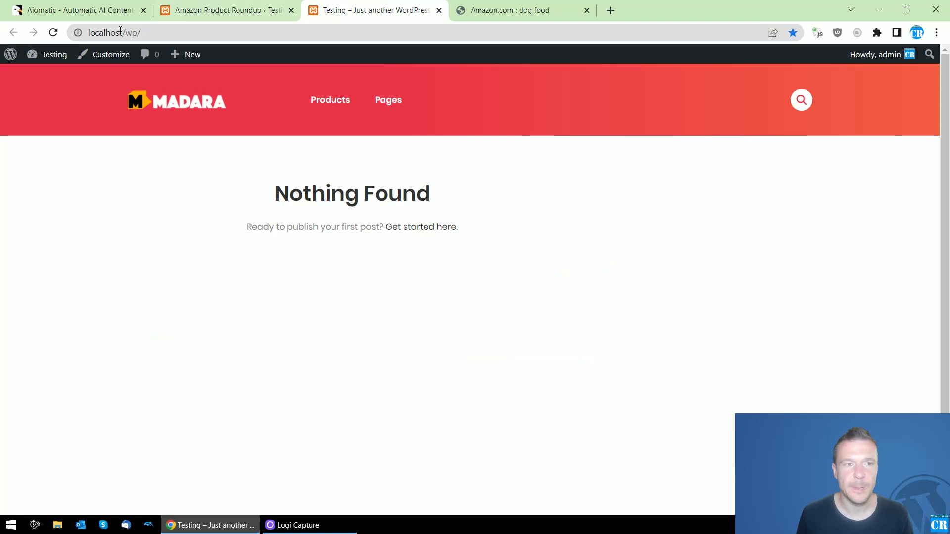
# Reload the Testing site to confirm nothing is posted, then reopen rule 0's advanced settings
pyautogui.click(54, 32)
pyautogui.click(218, 7)
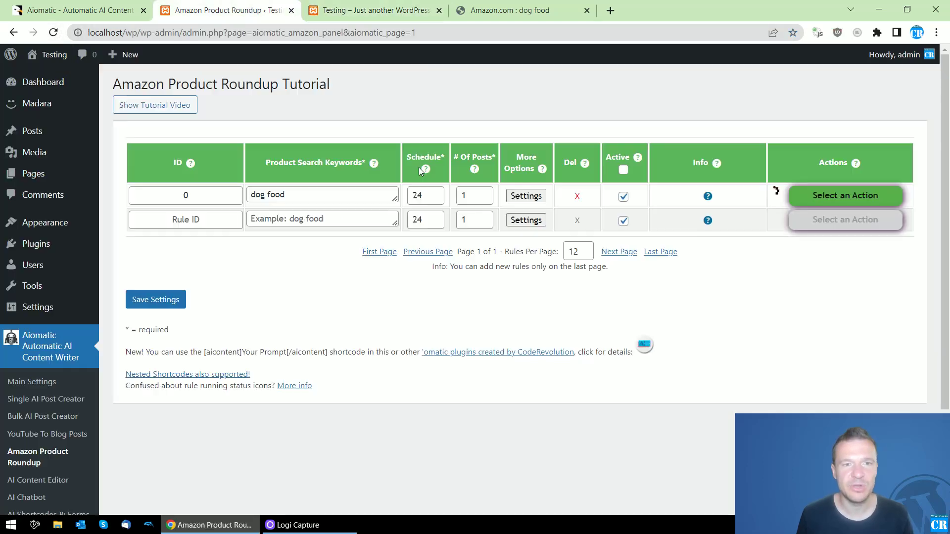
pyautogui.click(539, 196)
pyautogui.scroll(-3, 578, 187)
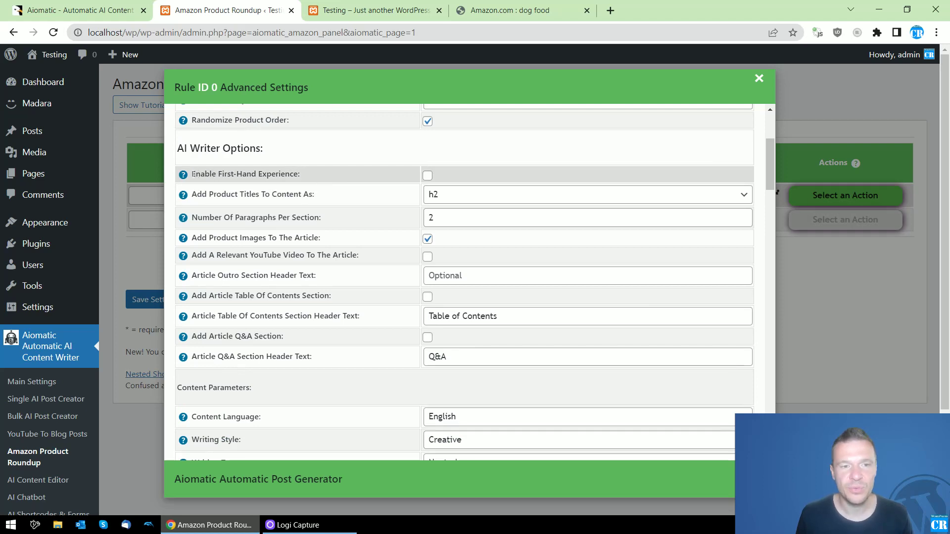
# Review the Enable First-Hand Experience option and keep product titles as h2 headings
pyautogui.moveTo(192, 174); pyautogui.dragTo(297, 178)
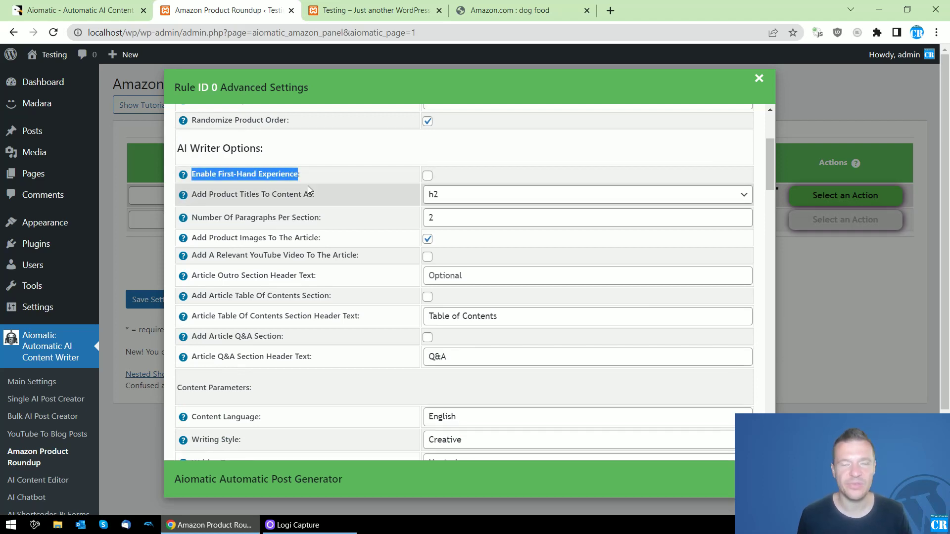
pyautogui.moveTo(182, 176)
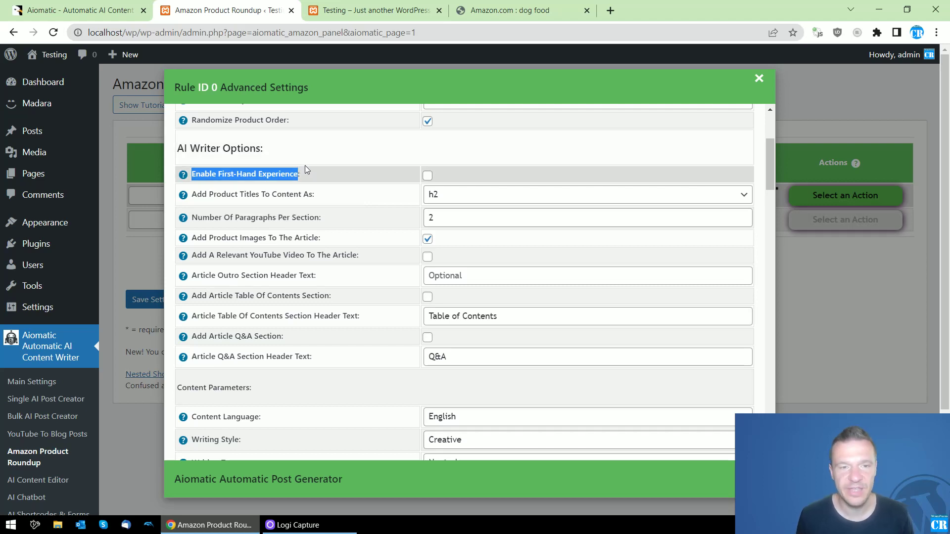
pyautogui.click(338, 174)
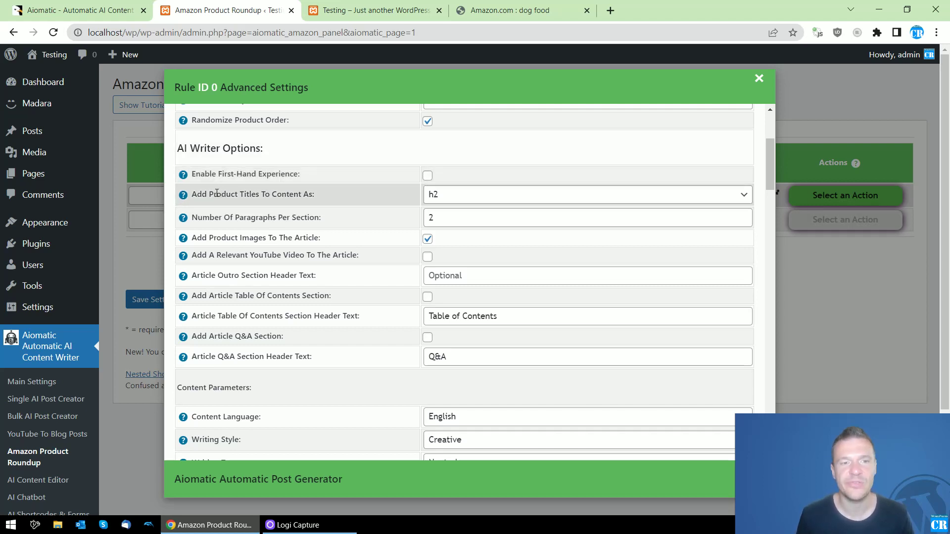
pyautogui.moveTo(206, 194); pyautogui.dragTo(284, 193)
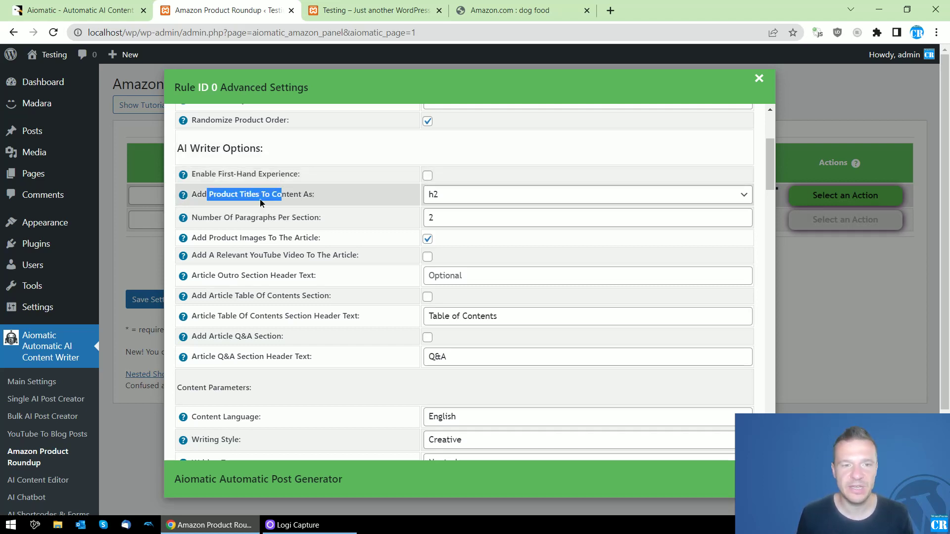
pyautogui.click(243, 195)
pyautogui.click(440, 195)
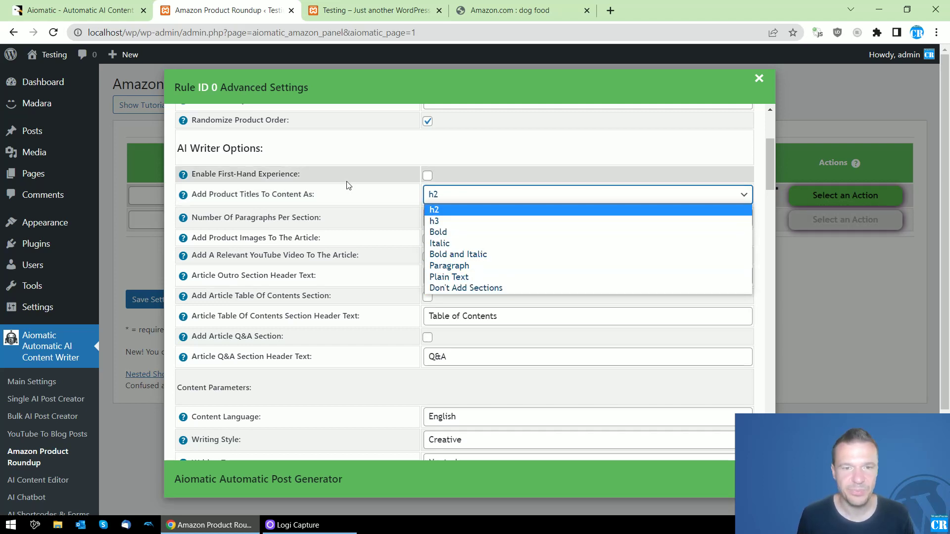
pyautogui.click(344, 198)
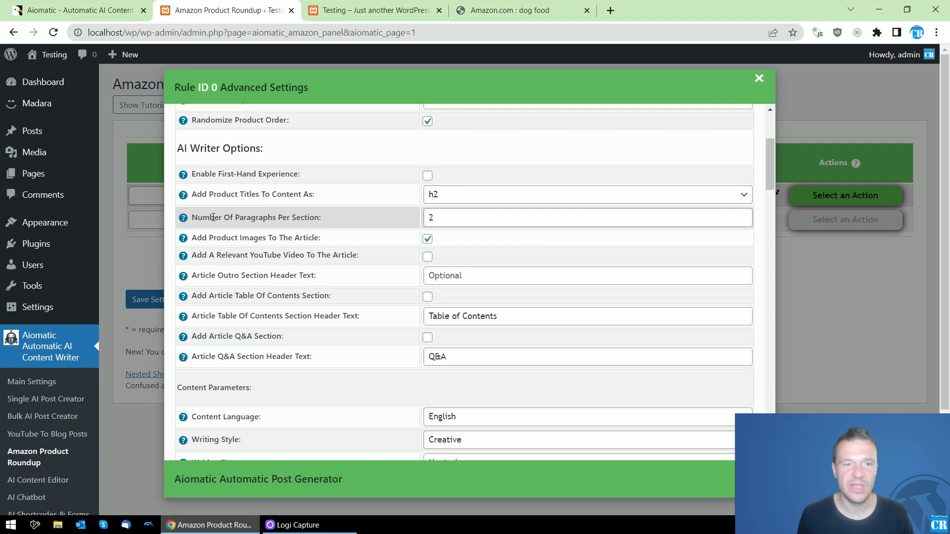
# Change Number Of Paragraphs Per Section from 2 to 2-3, noting the table of contents and Q&A options
pyautogui.moveTo(212, 218); pyautogui.dragTo(322, 219)
pyautogui.click(431, 218)
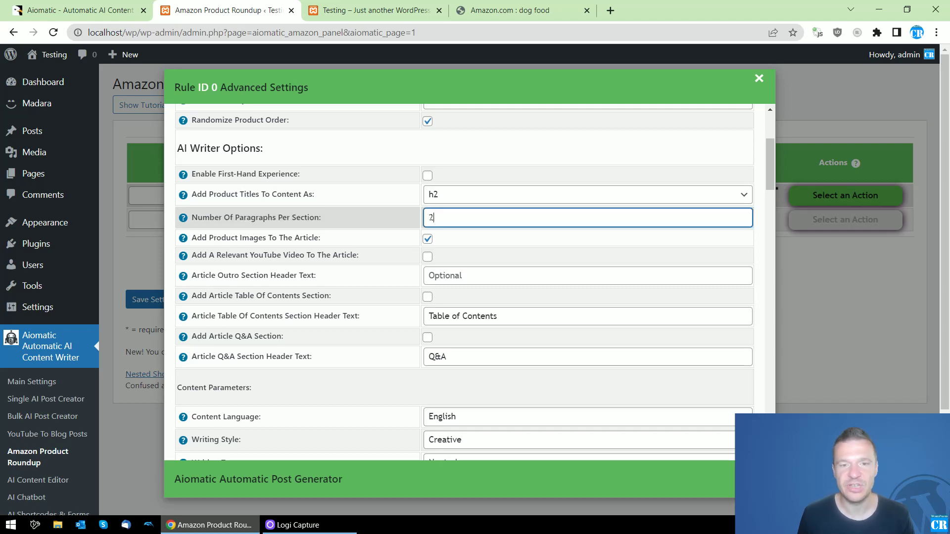
pyautogui.moveTo(432, 217); pyautogui.dragTo(424, 220)
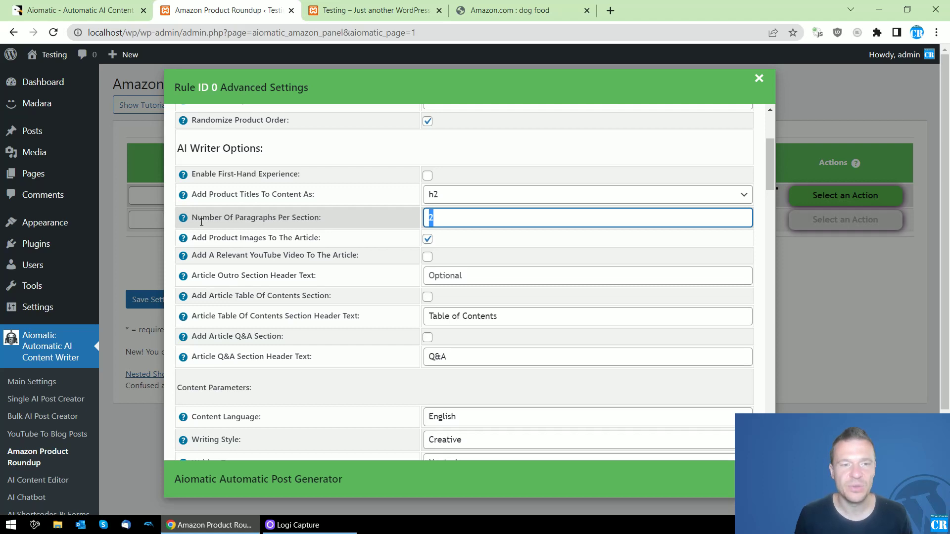
pyautogui.click(444, 218)
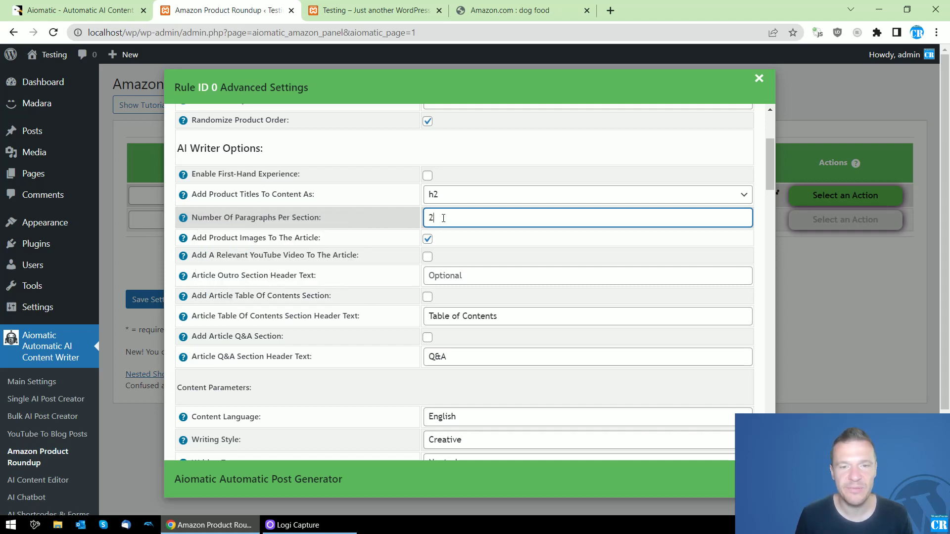
pyautogui.write('-3')
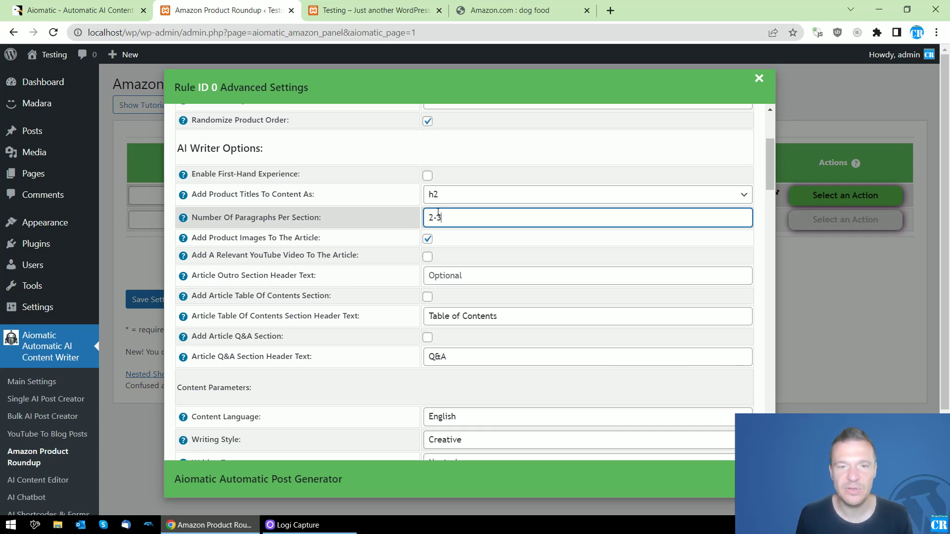
pyautogui.moveTo(231, 238); pyautogui.dragTo(278, 239)
pyautogui.click(337, 244)
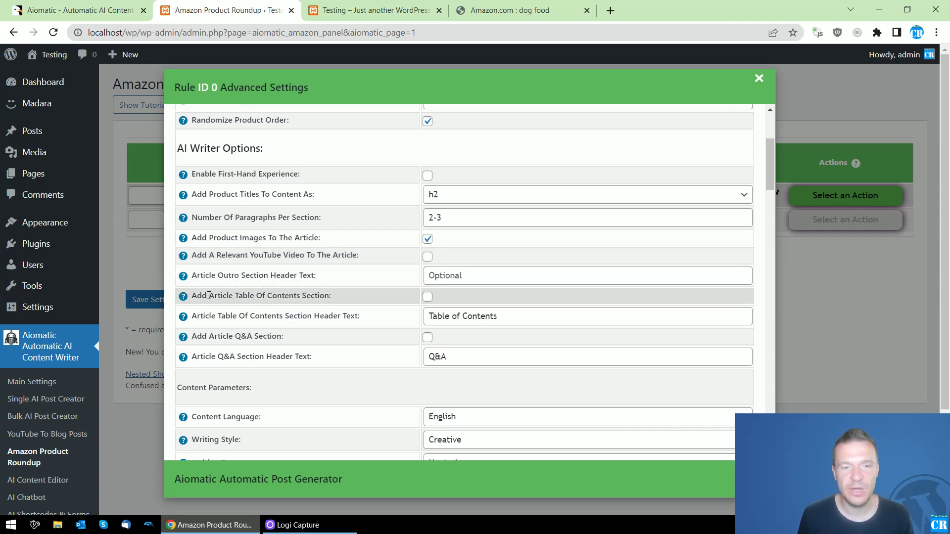
pyautogui.moveTo(214, 301); pyautogui.dragTo(330, 296)
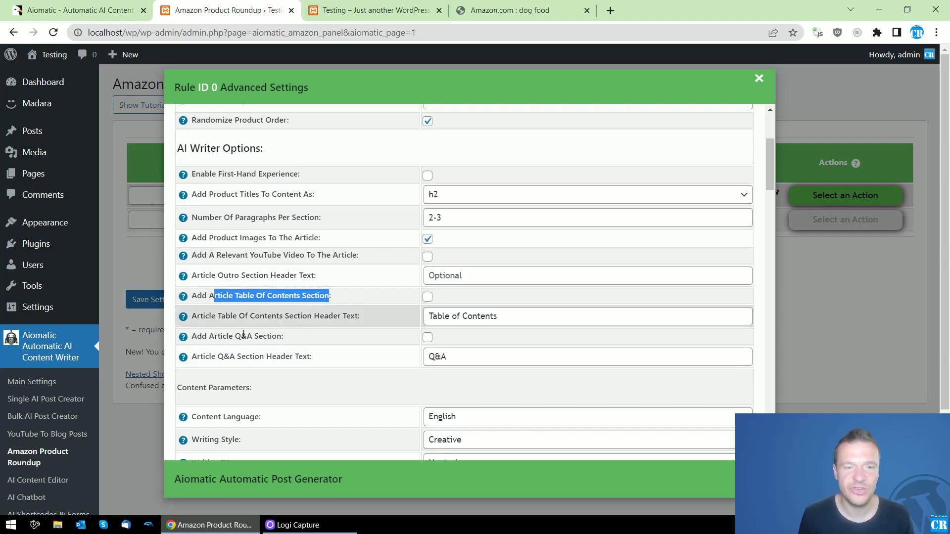
pyautogui.moveTo(209, 337); pyautogui.dragTo(254, 337)
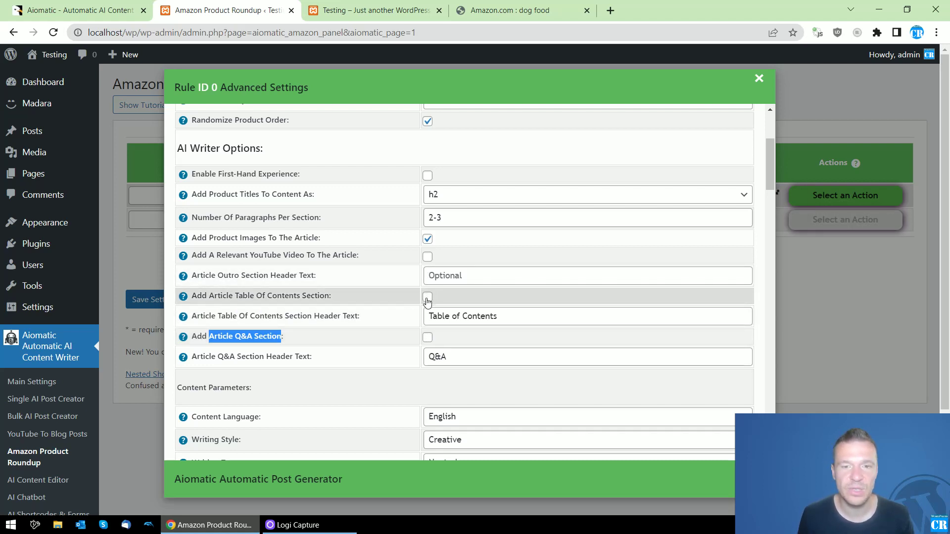
# Reselect English as the content language
pyautogui.scroll(-4, 396, 337)
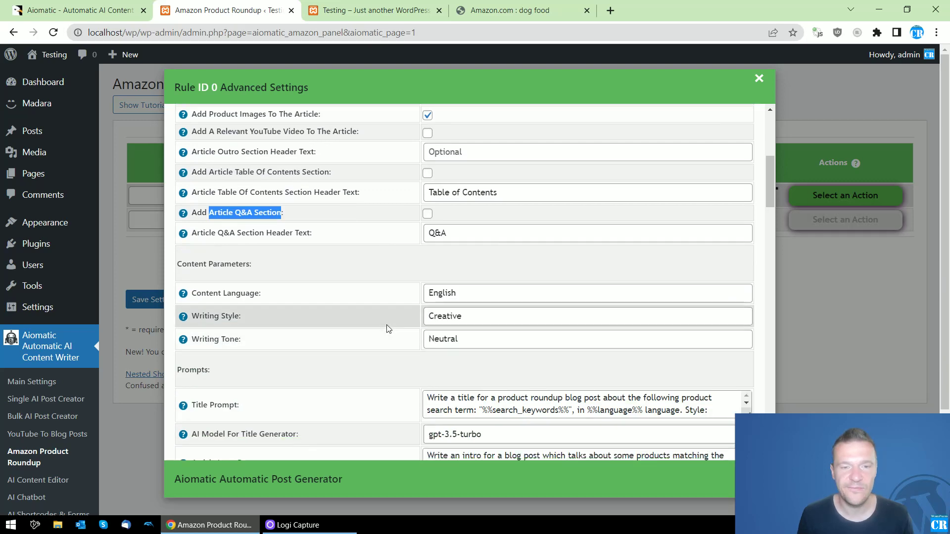
pyautogui.click(483, 230)
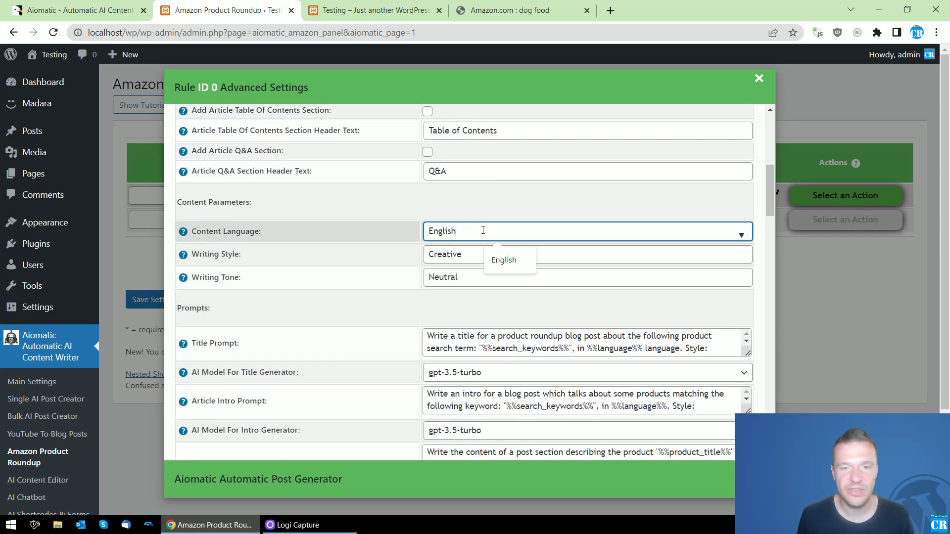
pyautogui.click(473, 229)
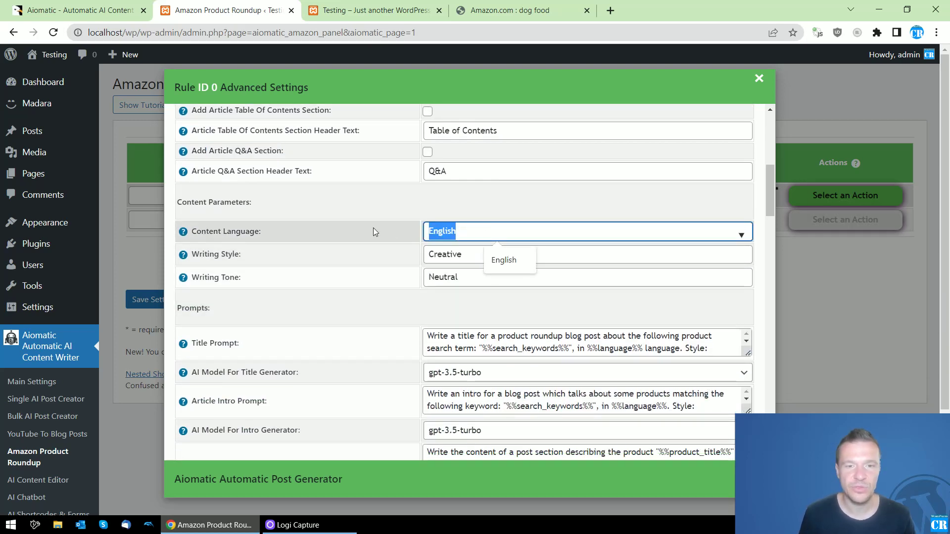
pyautogui.press('BackSpace')
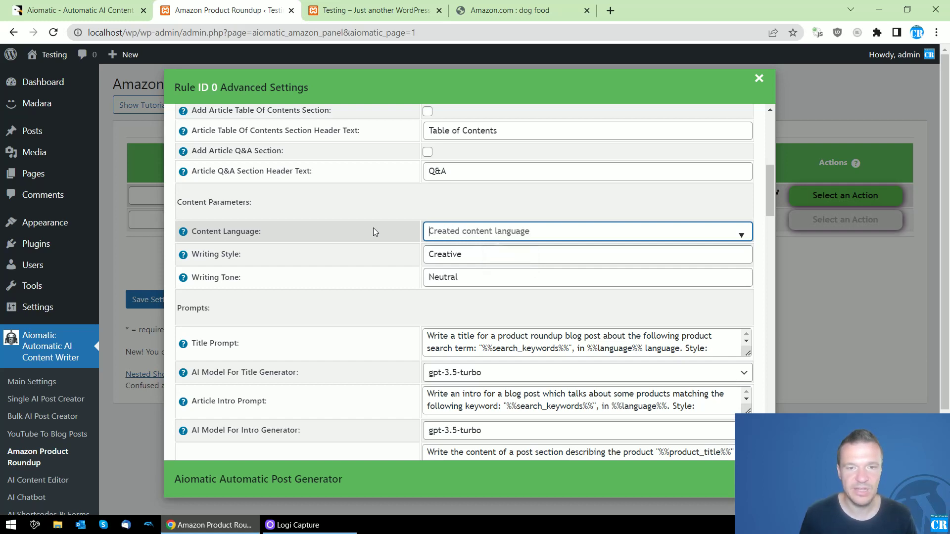
pyautogui.click(495, 232)
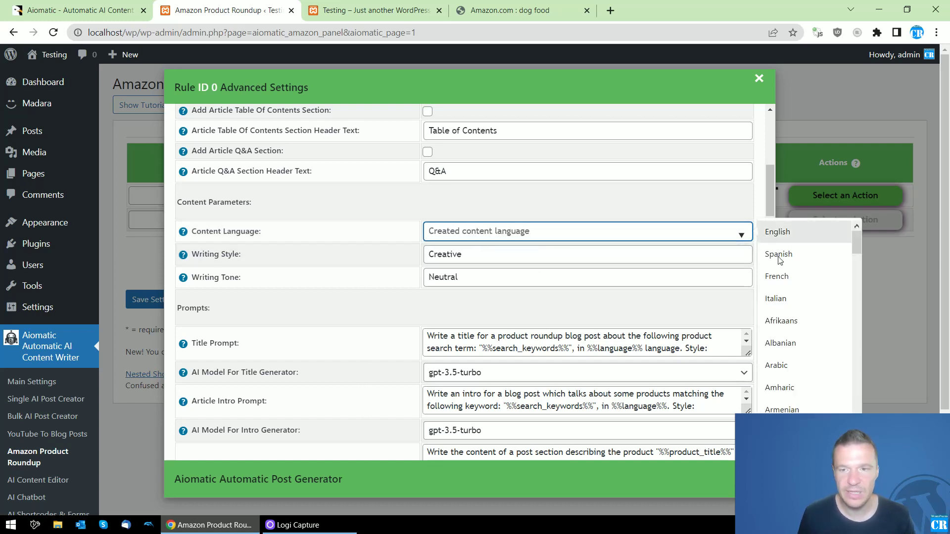
pyautogui.scroll(-3, 782, 282)
pyautogui.scroll(-15, 783, 283)
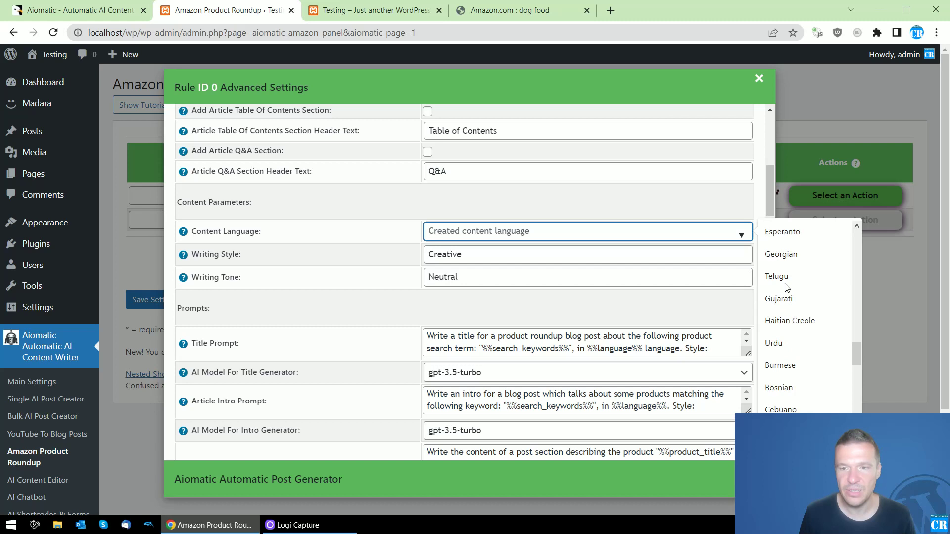
pyautogui.scroll(-5, 787, 290)
pyautogui.scroll(5, 787, 289)
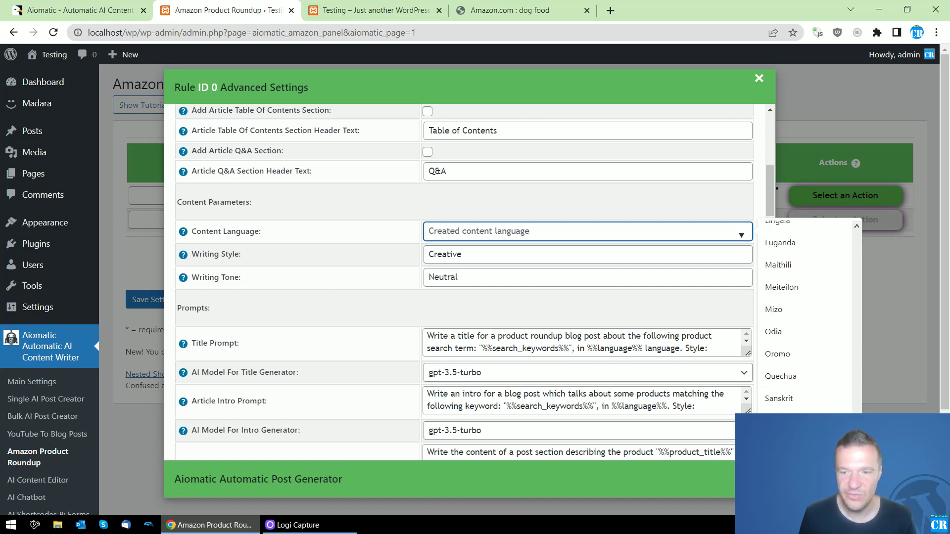
pyautogui.moveTo(857, 372); pyautogui.dragTo(857, 233)
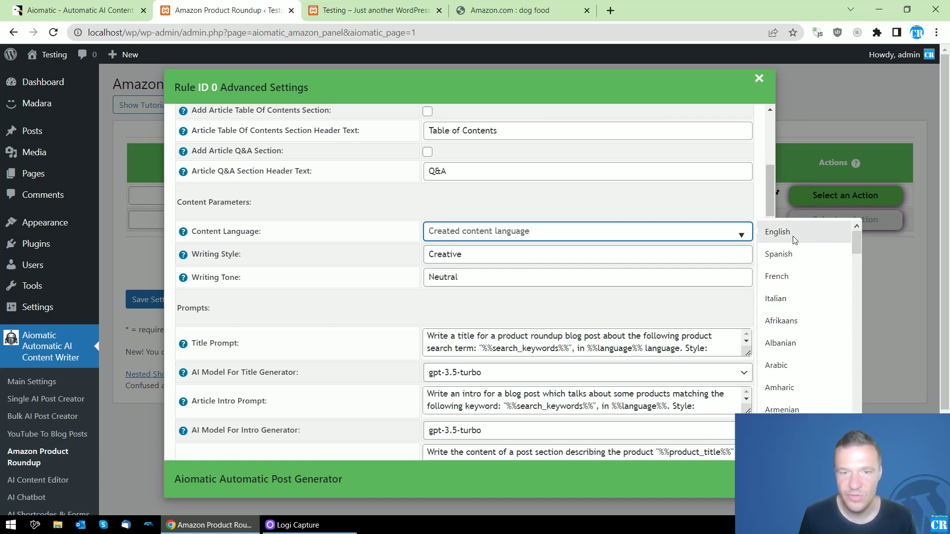
pyautogui.click(778, 232)
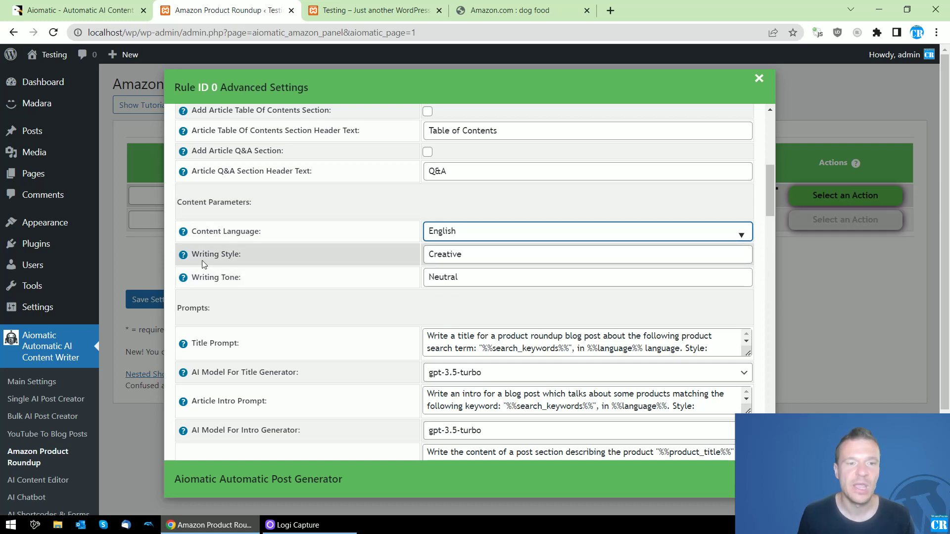
# Retype and confirm Creative as the writing style
pyautogui.click(443, 249)
pyautogui.doubleClick(443, 249)
pyautogui.press('BackSpace')
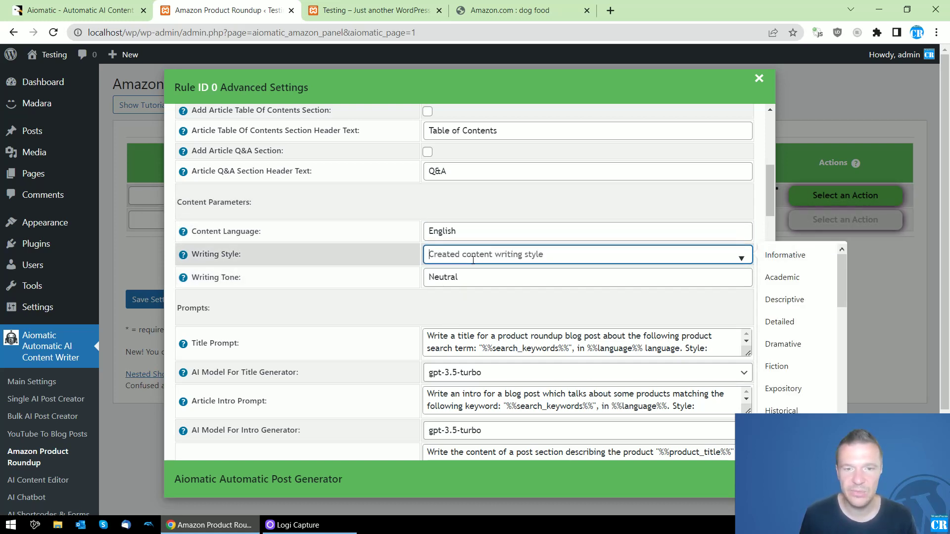
pyautogui.write('Crwea')
pyautogui.press('BackSpace')
pyautogui.write('eative')
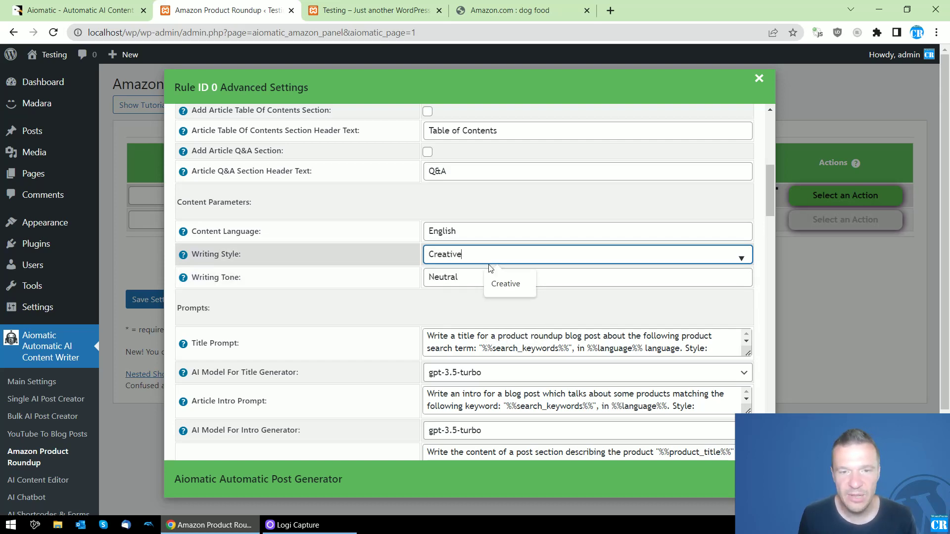
pyautogui.click(337, 283)
# Scroll through the Prompts settings, where every generator uses gpt-3.5-turbo
pyautogui.scroll(-5, 397, 321)
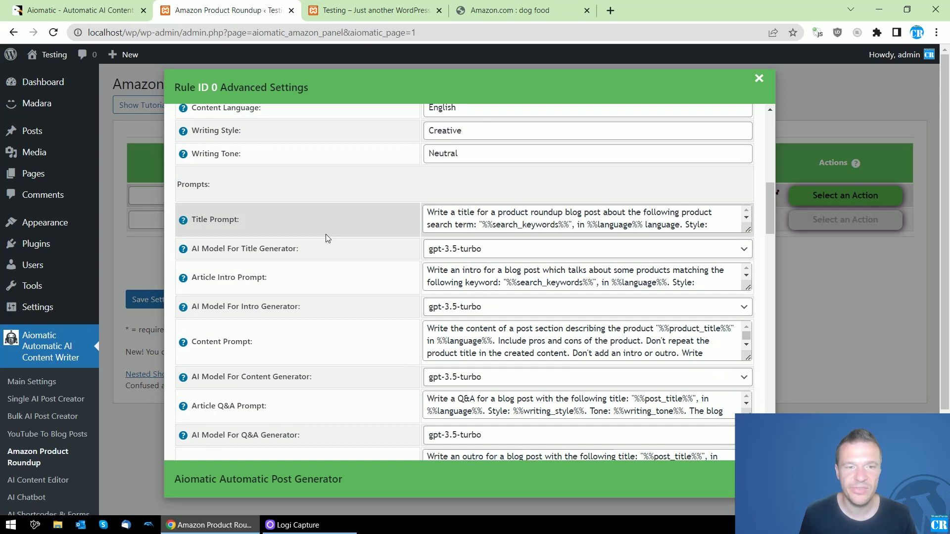
pyautogui.scroll(1, 388, 267)
pyautogui.scroll(-1, 388, 267)
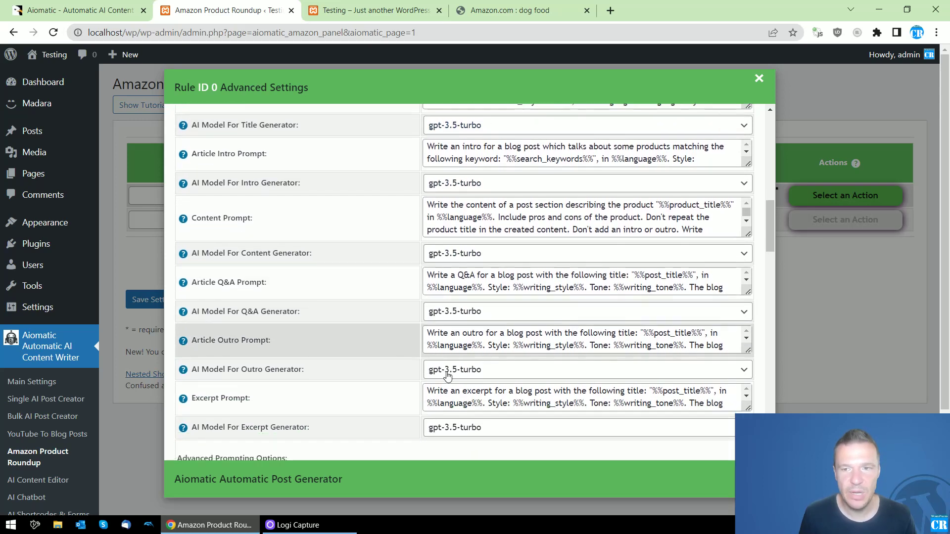
pyautogui.scroll(1, 448, 180)
pyautogui.scroll(-3, 409, 203)
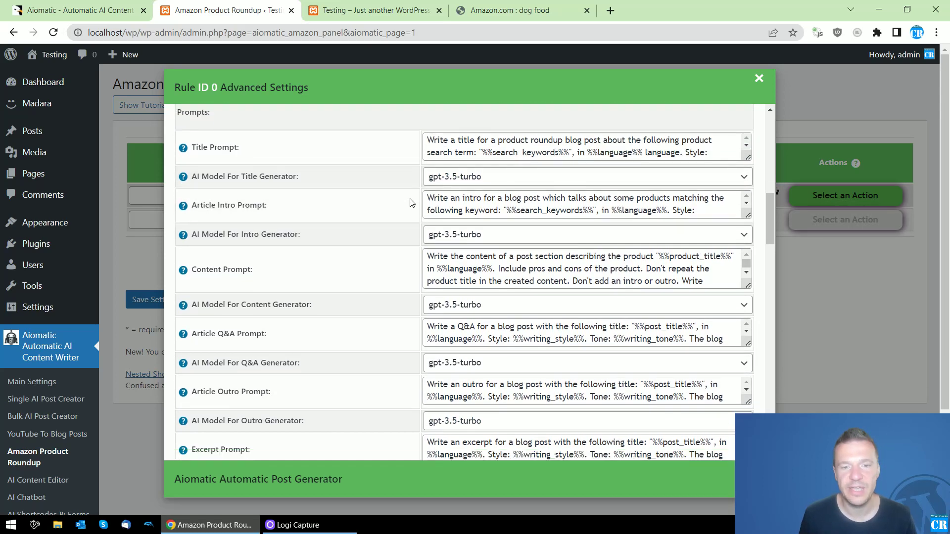
pyautogui.scroll(3, 409, 203)
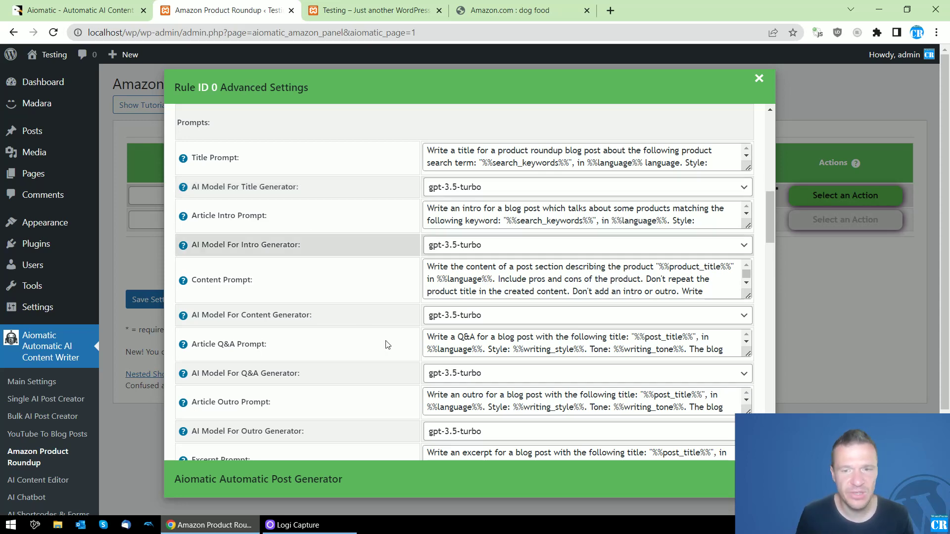
pyautogui.scroll(-8, 420, 374)
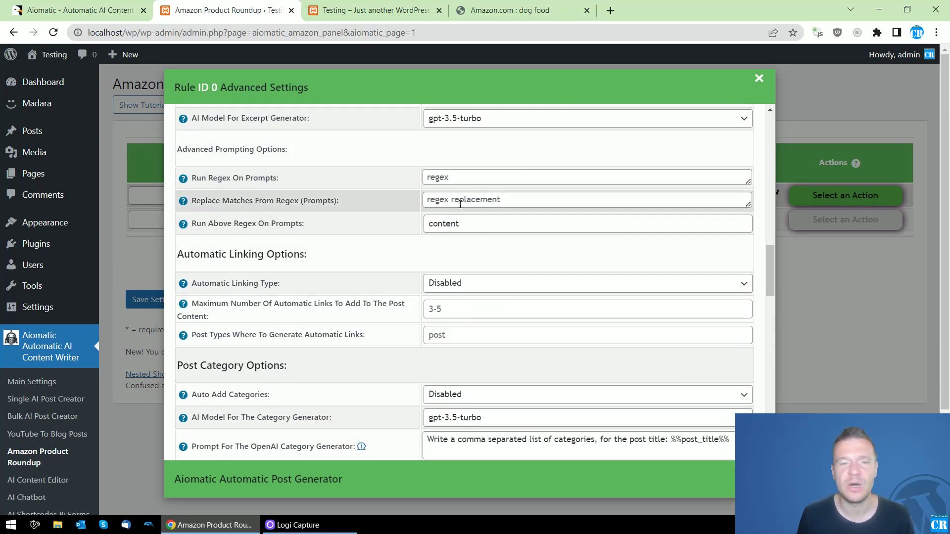
# Try Manual Links as the automatic linking type, enlarging the manual URL list box
pyautogui.scroll(-1, 401, 275)
pyautogui.scroll(-1, 401, 275)
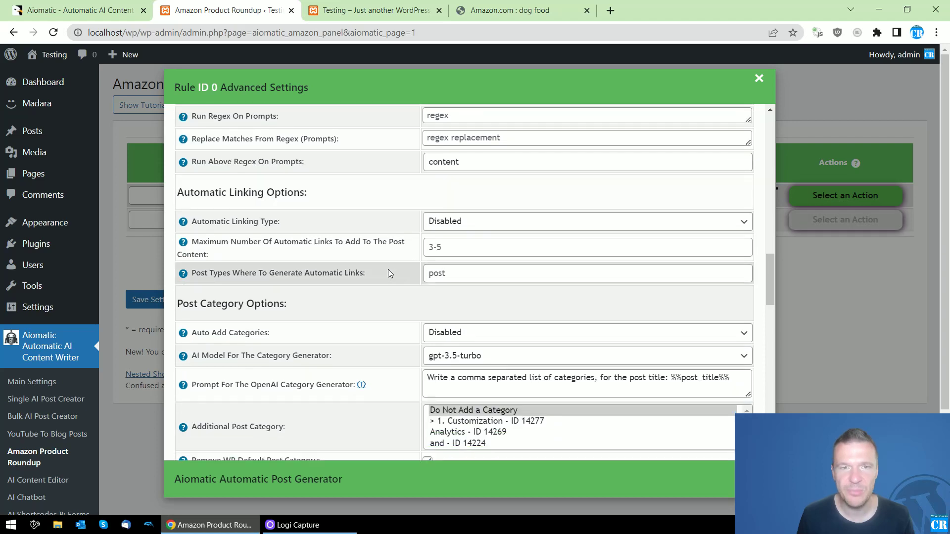
pyautogui.moveTo(222, 192); pyautogui.dragTo(294, 193)
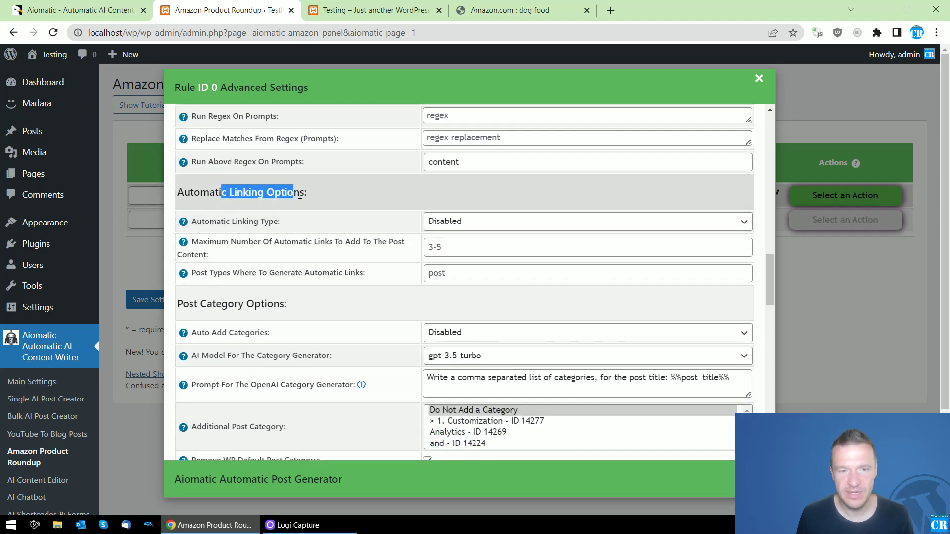
pyautogui.click(448, 221)
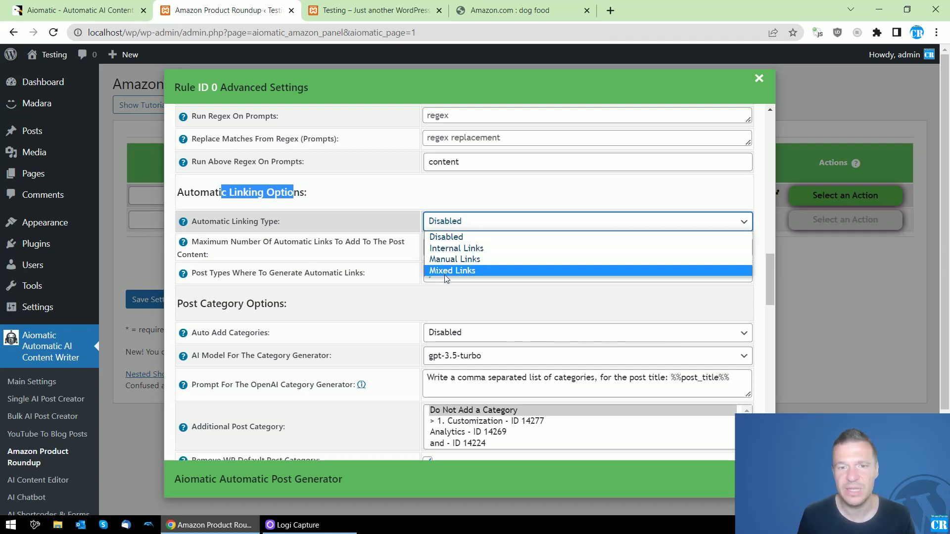
pyautogui.click(482, 237)
pyautogui.click(460, 221)
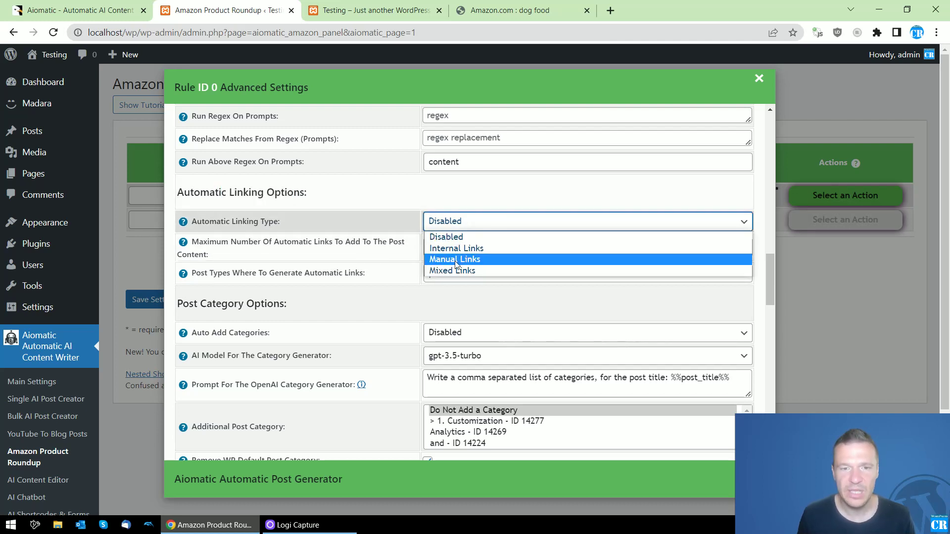
pyautogui.click(439, 255)
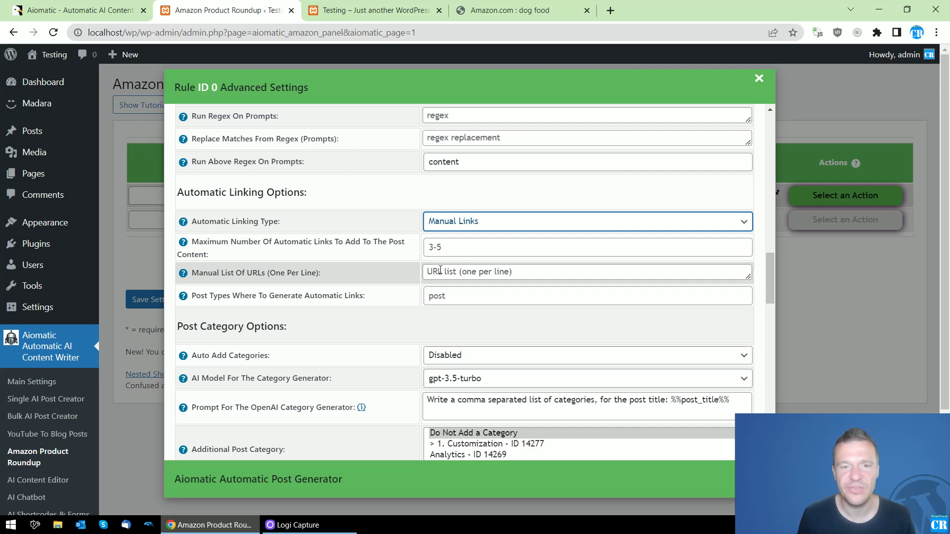
pyautogui.click(495, 274)
pyautogui.moveTo(747, 277); pyautogui.dragTo(747, 319)
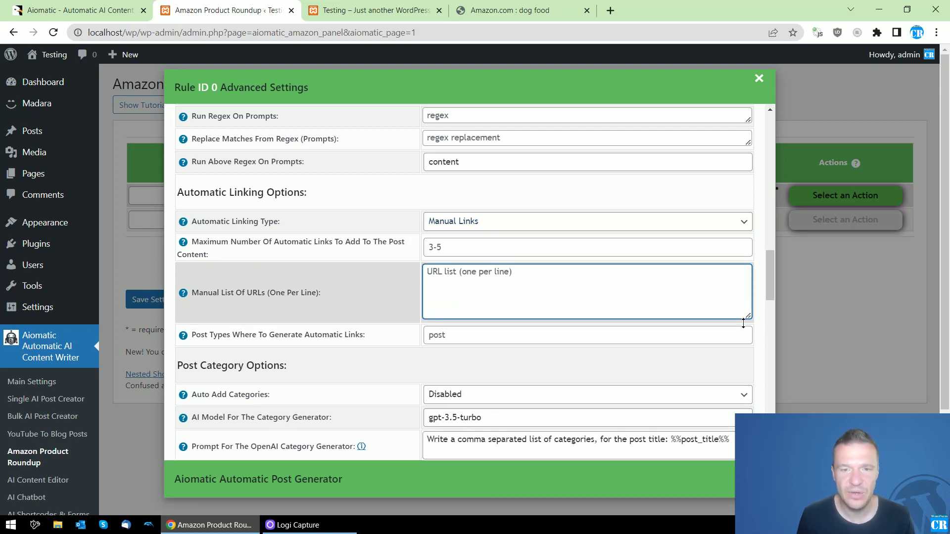
# Set Automatic Linking Type back to Disabled
pyautogui.click(483, 222)
pyautogui.click(465, 235)
pyautogui.scroll(-4, 404, 250)
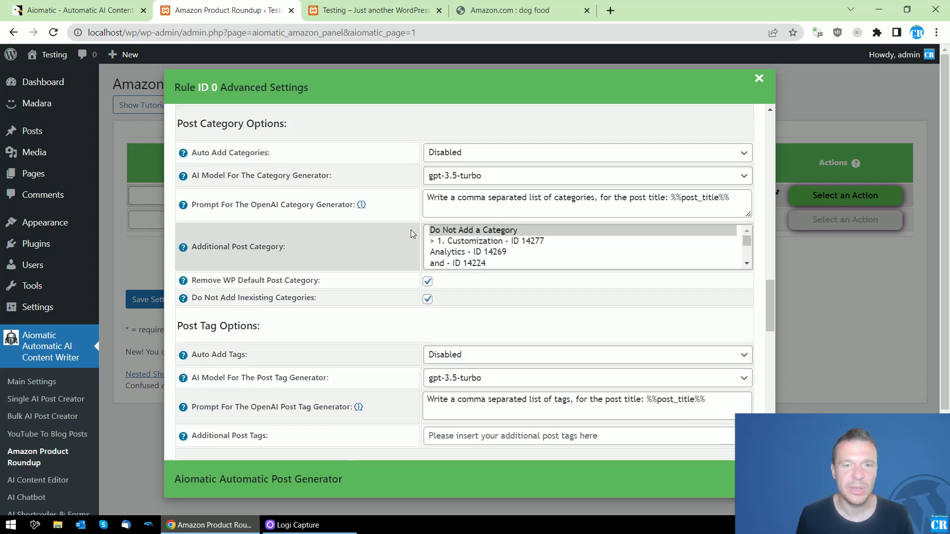
pyautogui.scroll(4, 411, 229)
pyautogui.click(451, 222)
pyautogui.click(453, 237)
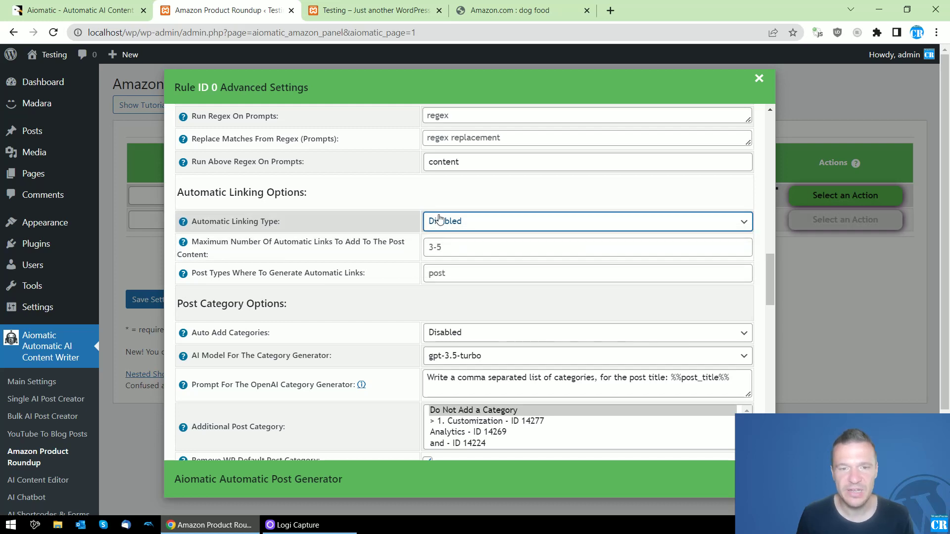
# Leave Auto Add Categories Disabled and check the Auto Add Tags choices
pyautogui.scroll(-2, 440, 218)
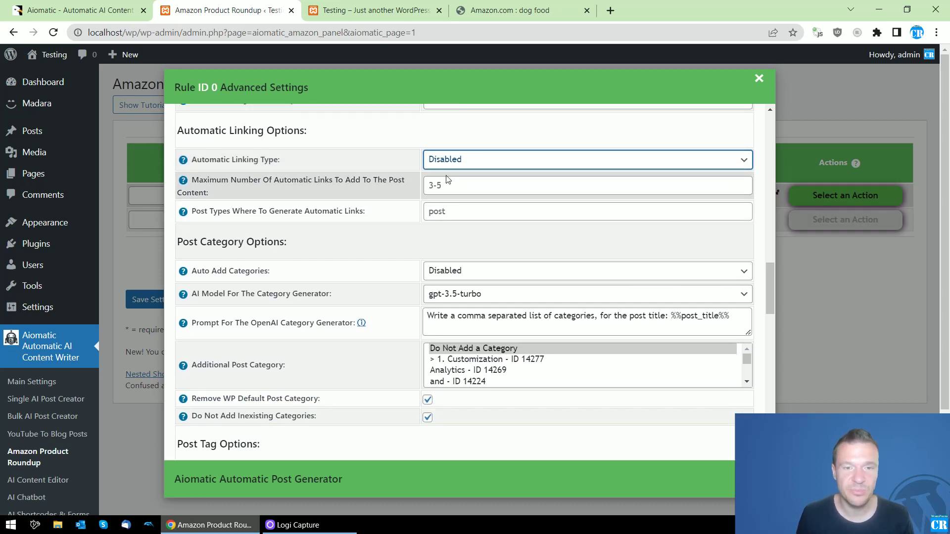
pyautogui.click(434, 188)
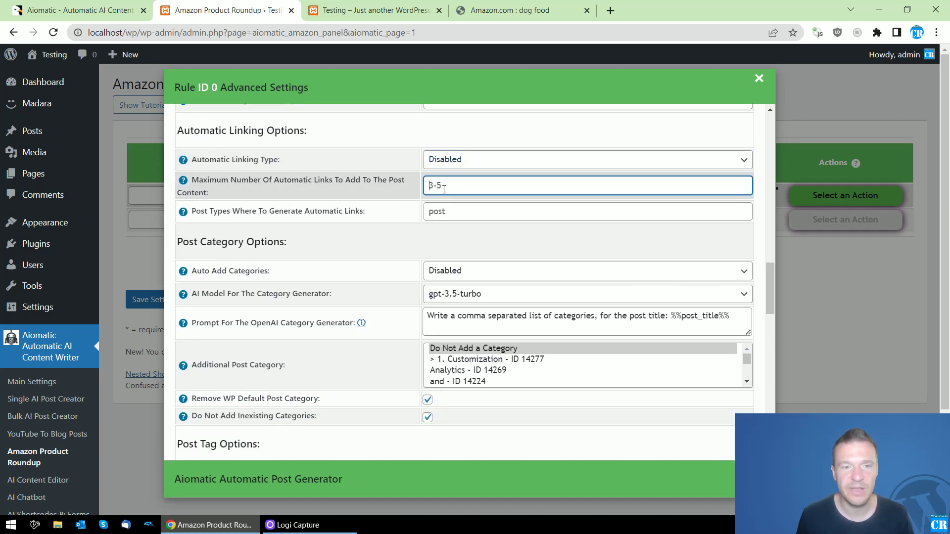
pyautogui.scroll(-4, 421, 186)
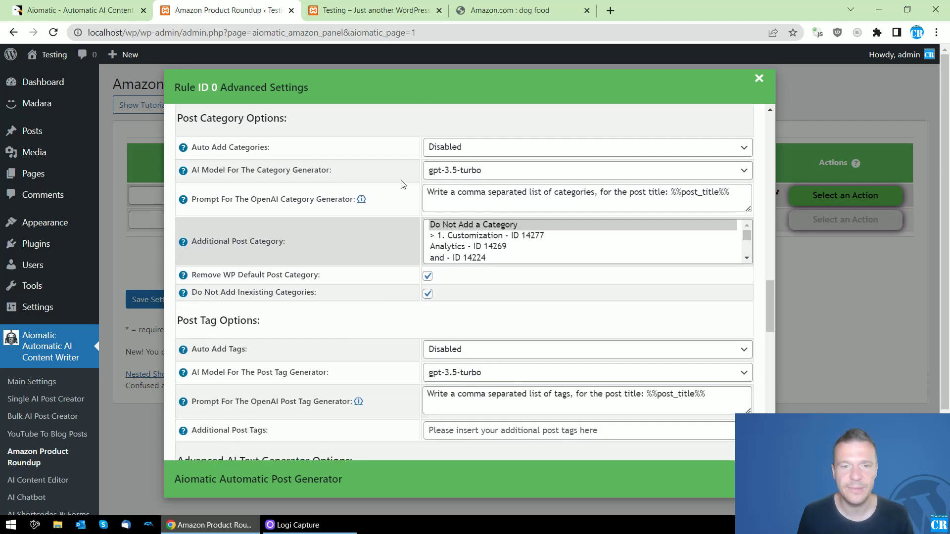
pyautogui.moveTo(224, 147); pyautogui.dragTo(417, 146)
pyautogui.click(473, 149)
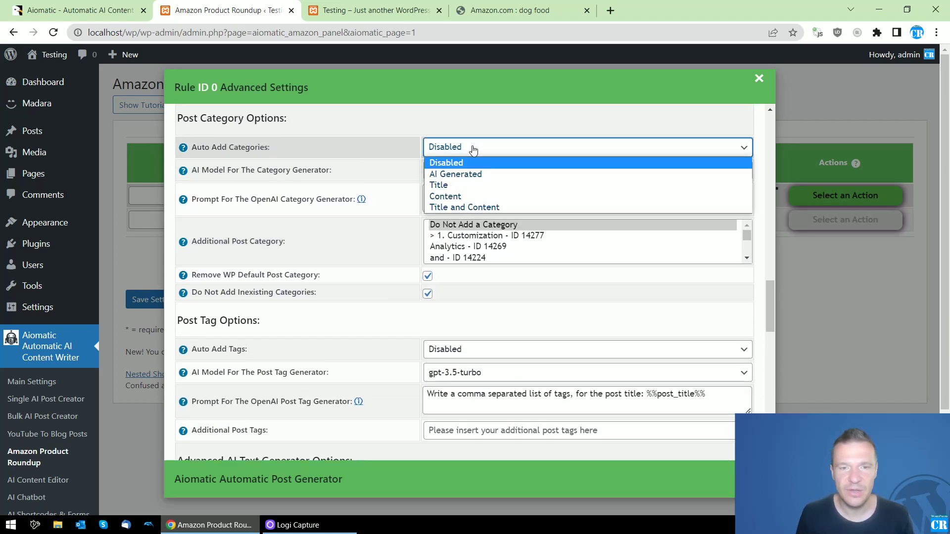
pyautogui.click(370, 155)
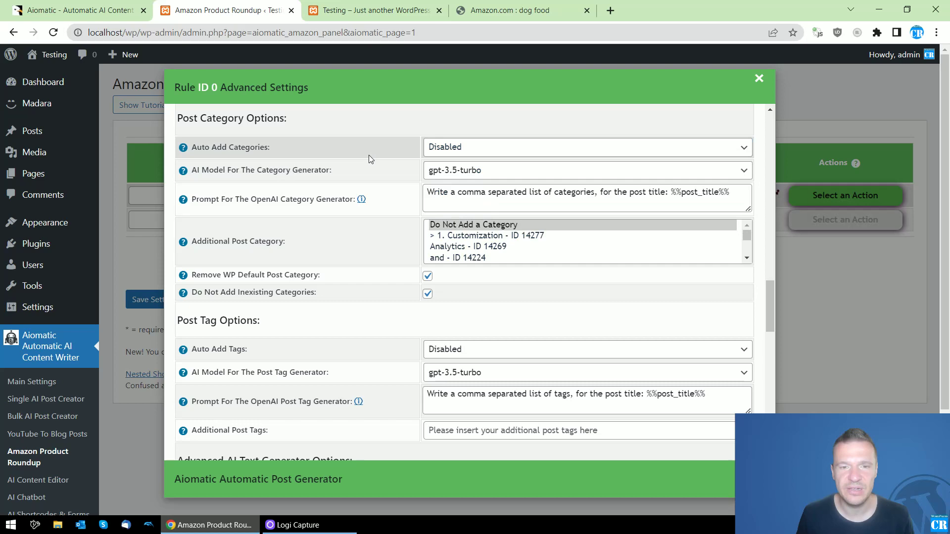
pyautogui.scroll(-4, 393, 216)
pyautogui.scroll(-2, 392, 216)
pyautogui.click(460, 164)
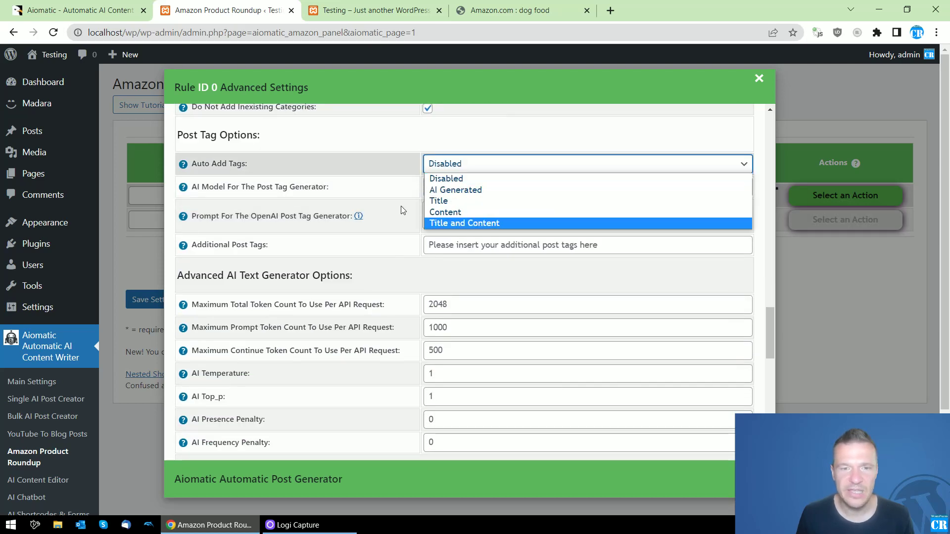
pyautogui.click(381, 216)
pyautogui.scroll(-4, 381, 216)
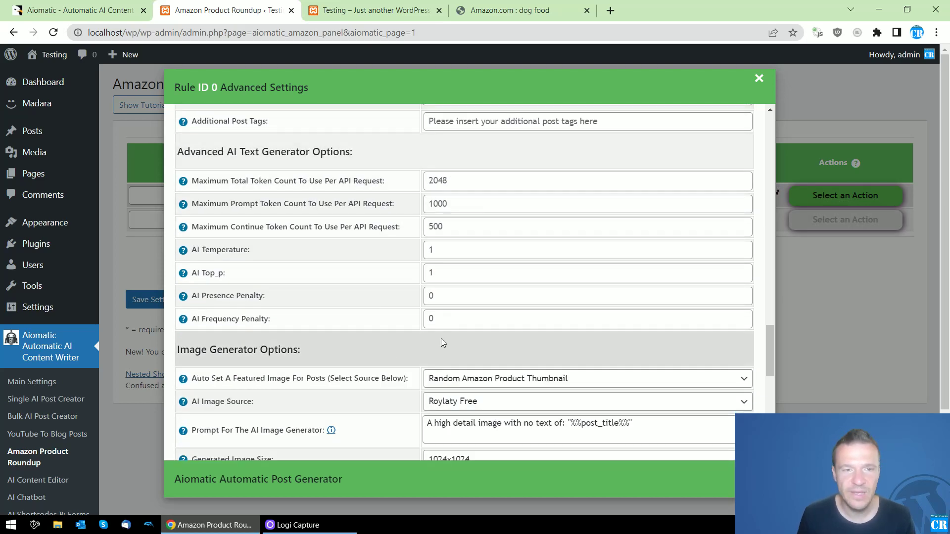
pyautogui.scroll(-6, 252, 248)
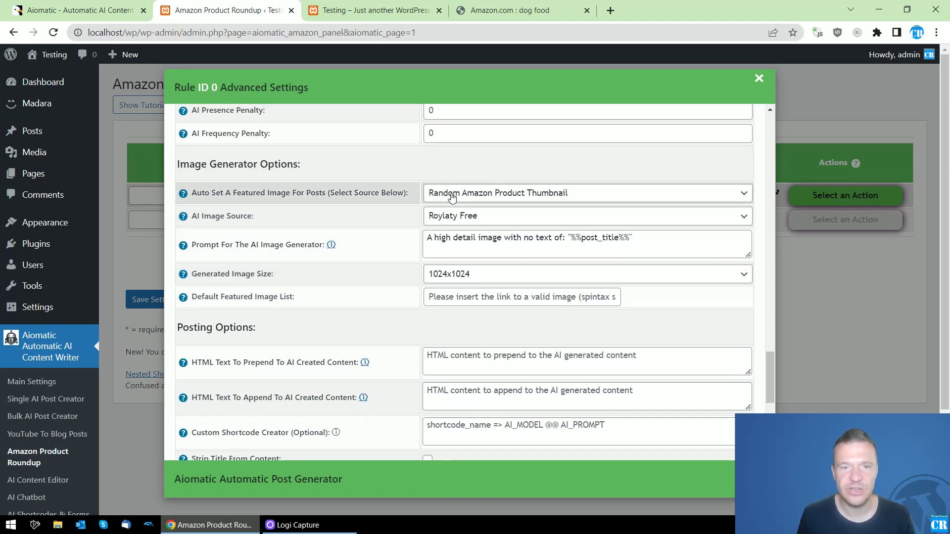
pyautogui.click(470, 193)
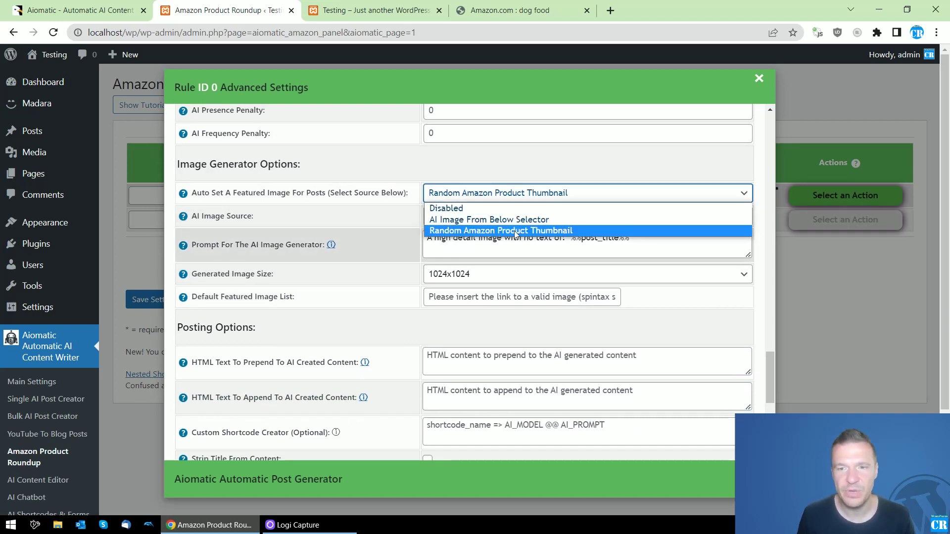
pyautogui.click(440, 220)
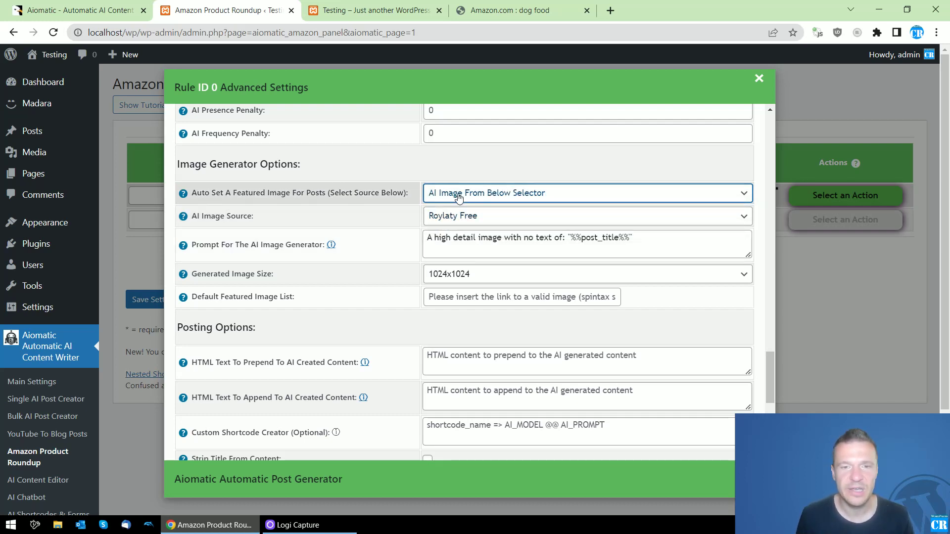
pyautogui.click(462, 222)
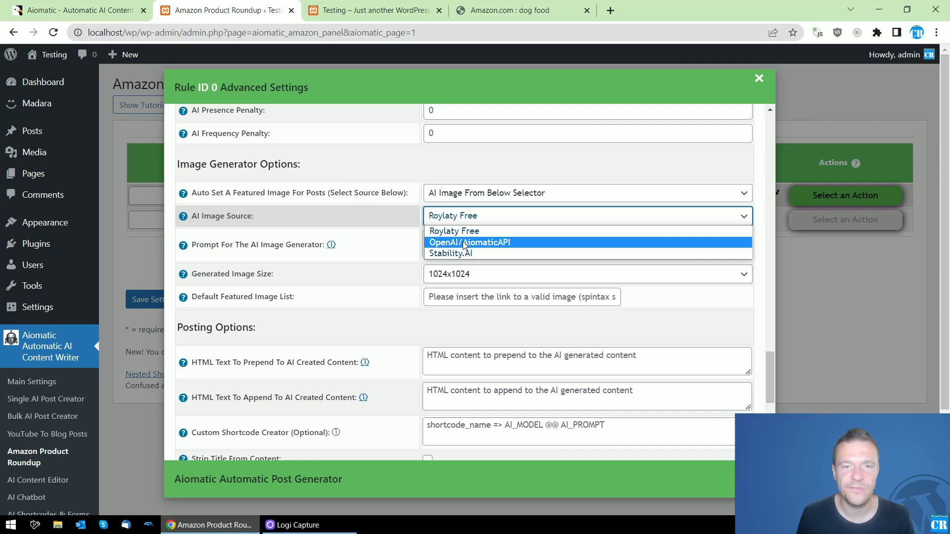
pyautogui.click(470, 192)
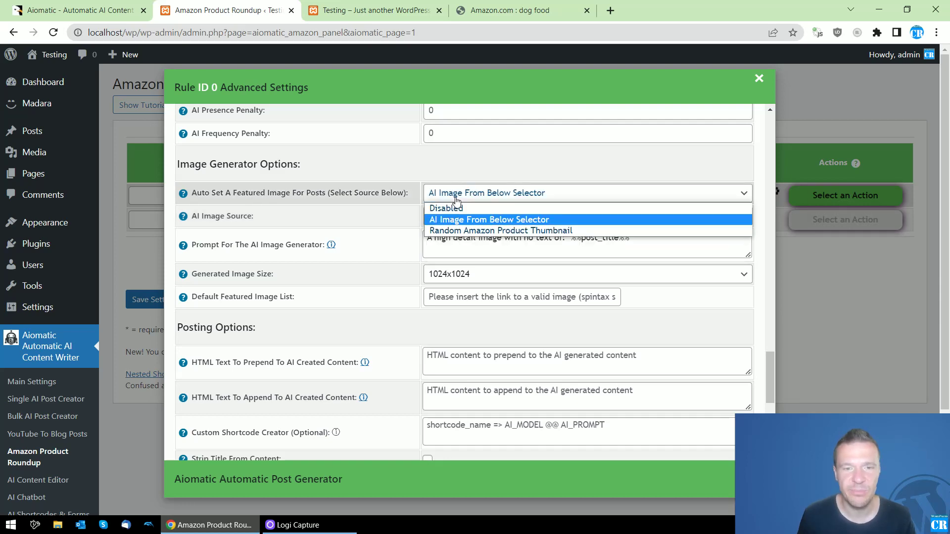
pyautogui.click(470, 229)
pyautogui.scroll(-2, 410, 245)
pyautogui.moveTo(624, 114); pyautogui.dragTo(458, 113)
pyautogui.scroll(-1, 394, 210)
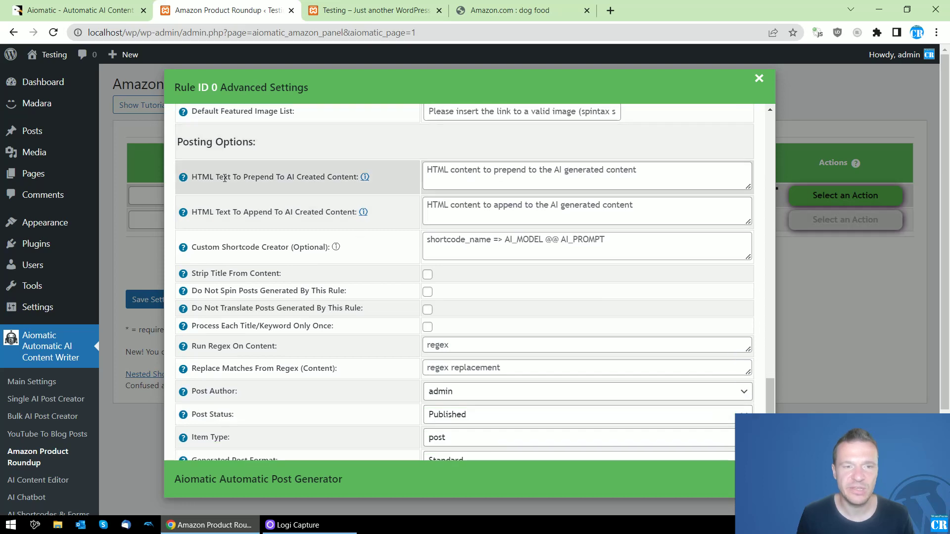
pyautogui.scroll(-2, 222, 186)
pyautogui.scroll(3, 221, 186)
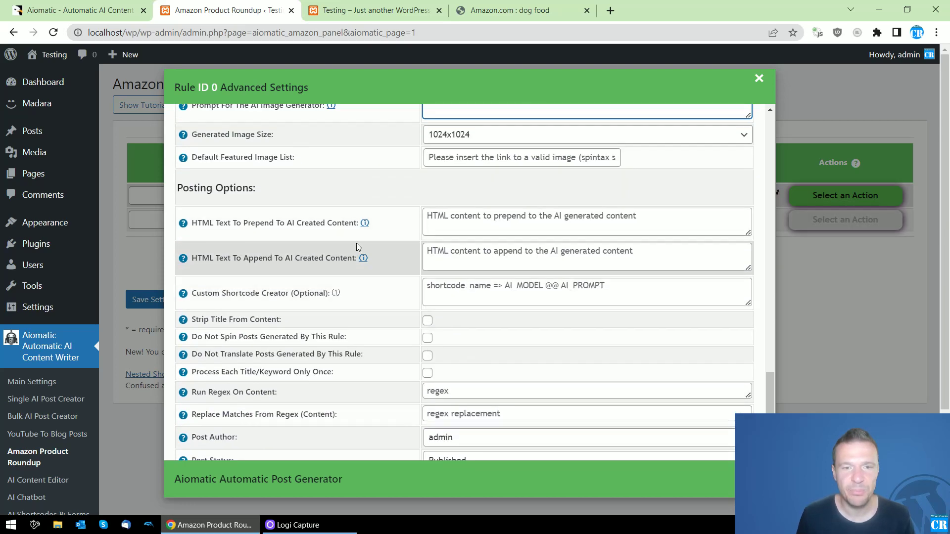
pyautogui.scroll(-1, 254, 183)
pyautogui.moveTo(215, 162); pyautogui.dragTo(354, 164)
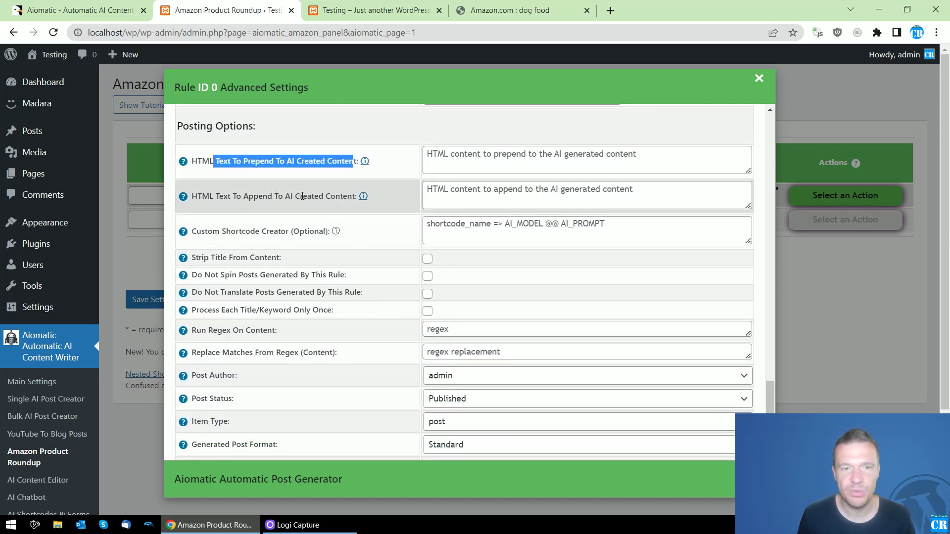
pyautogui.moveTo(229, 196); pyautogui.dragTo(367, 196)
pyautogui.moveTo(274, 231); pyautogui.dragTo(213, 231)
pyautogui.scroll(-1, 461, 172)
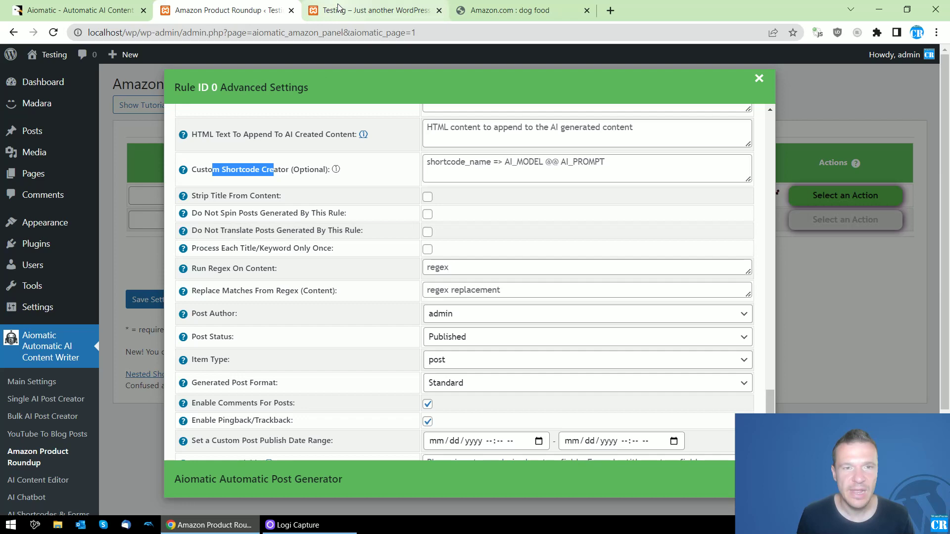
pyautogui.scroll(-1, 436, 404)
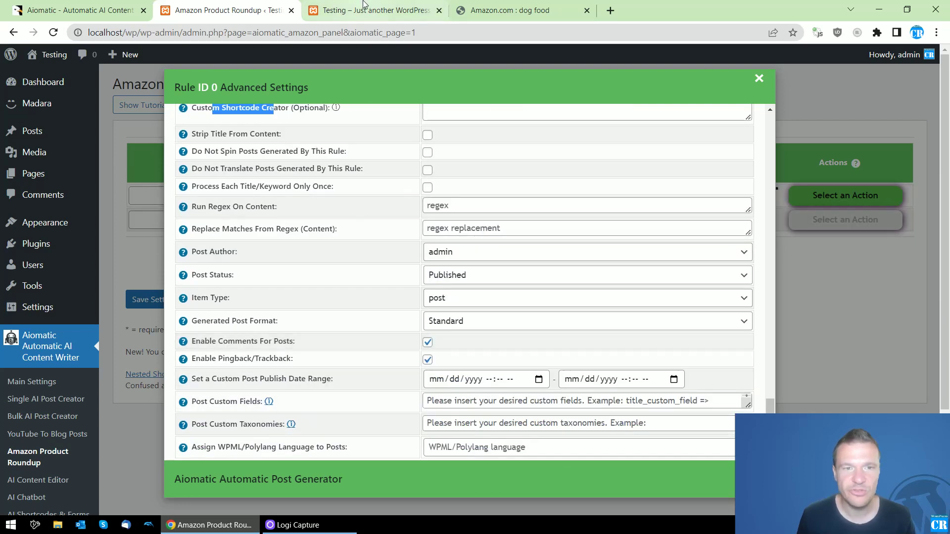
# Open the published post 'The Ultimate Canine Cuisine' on the live site
pyautogui.hotkey('ctrl', 'Tab')
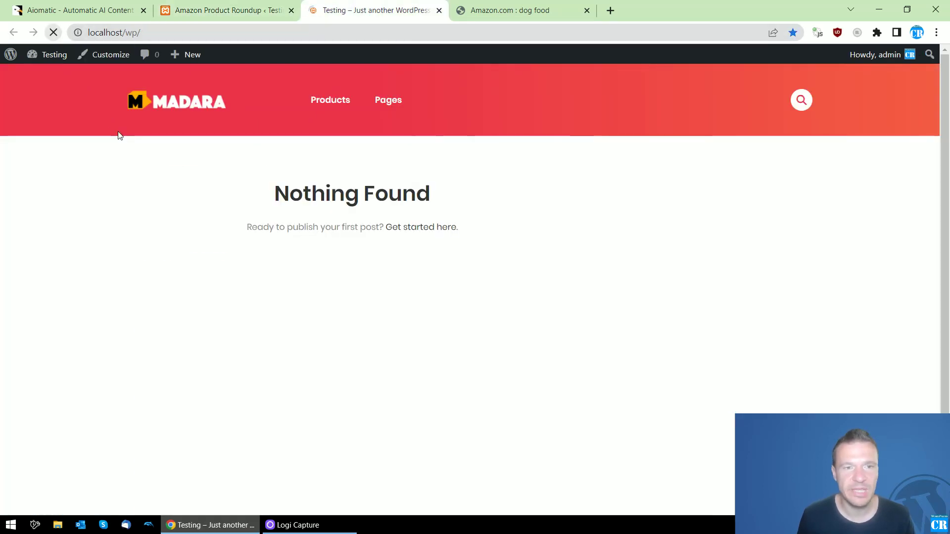
pyautogui.click(181, 197)
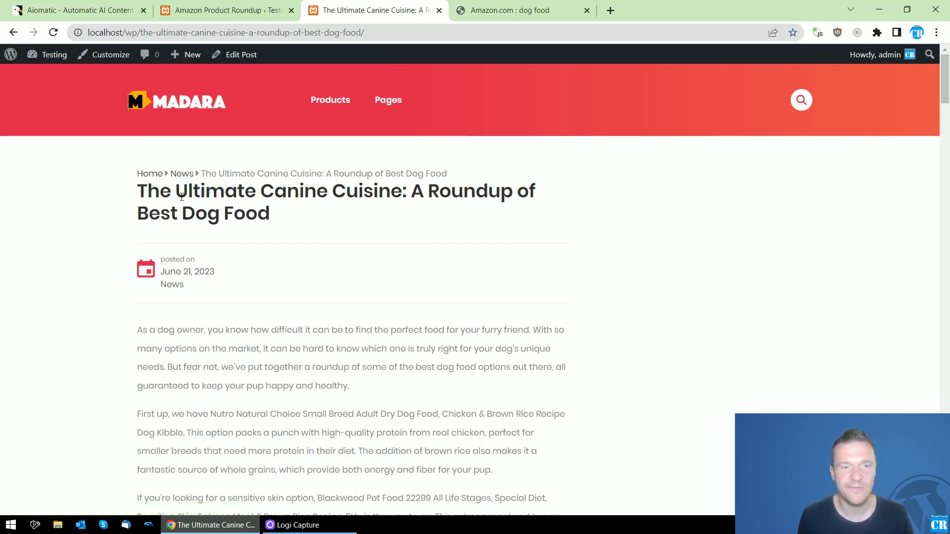
pyautogui.scroll(-7, 156, 237)
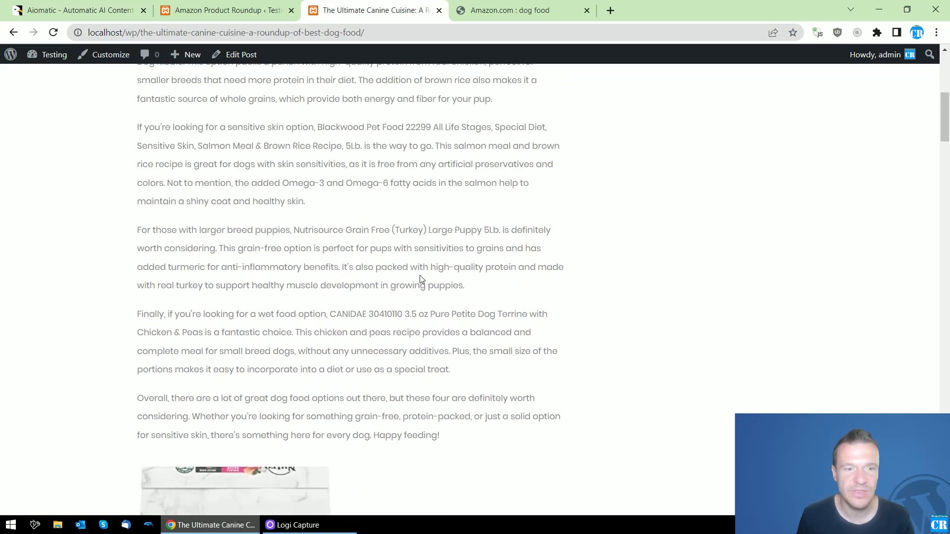
pyautogui.scroll(-11, 200, 273)
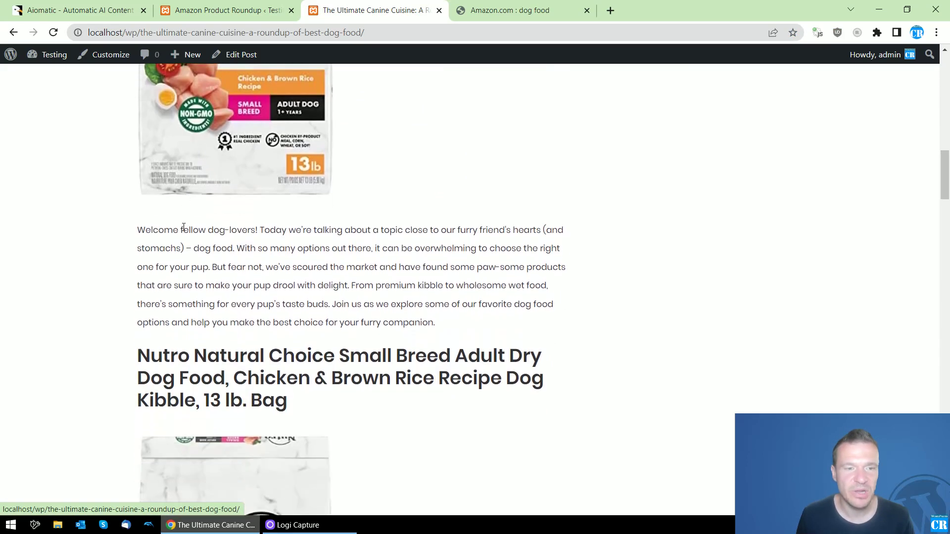
pyautogui.moveTo(137, 230); pyautogui.dragTo(436, 324)
# Scroll into the first product sections, selecting part of a review's text
pyautogui.scroll(-3, 184, 244)
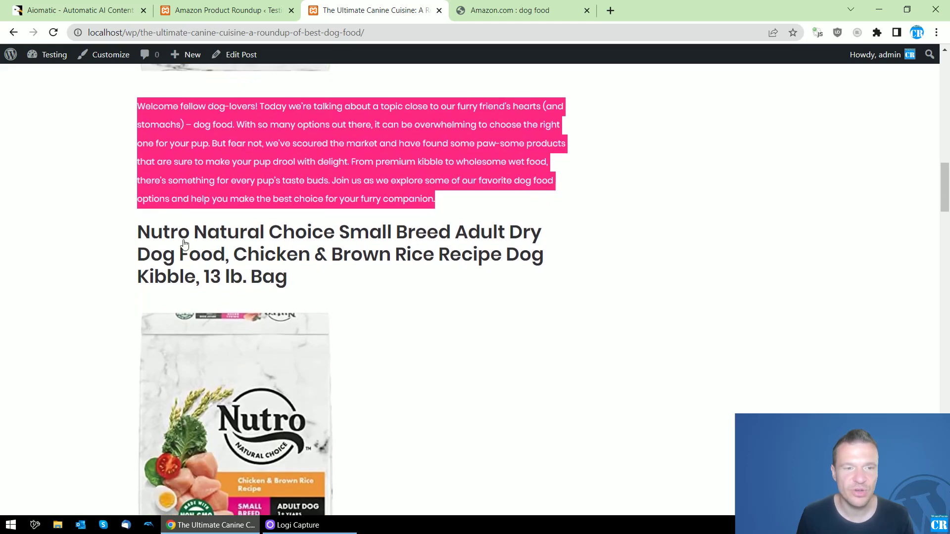
pyautogui.scroll(-6, 222, 254)
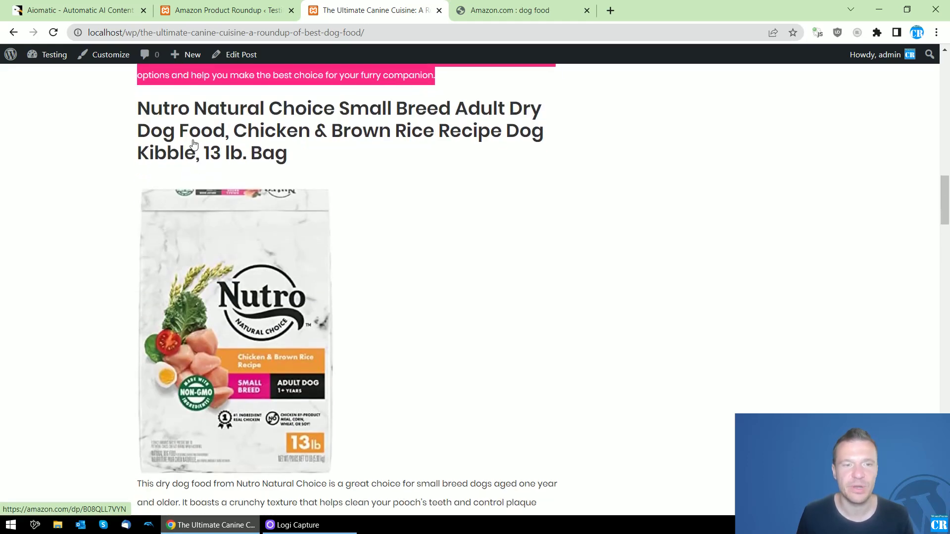
pyautogui.scroll(-3, 224, 241)
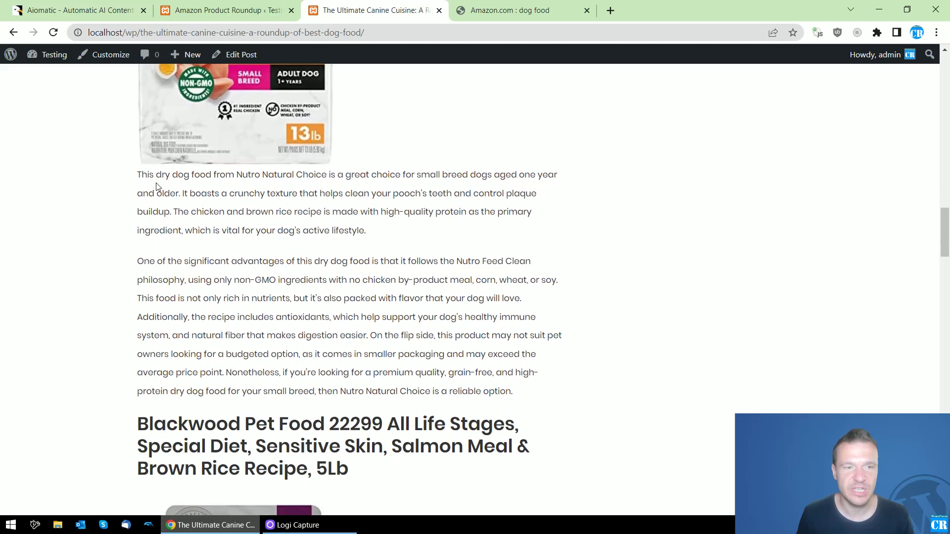
pyautogui.moveTo(179, 201); pyautogui.dragTo(515, 393)
pyautogui.scroll(1, 239, 323)
pyautogui.scroll(4, 240, 322)
pyautogui.scroll(-9, 198, 277)
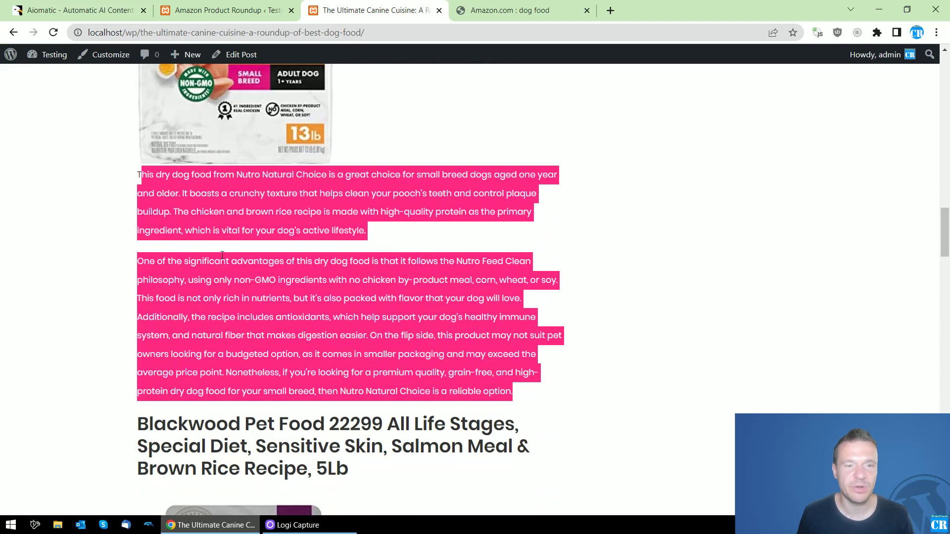
pyautogui.click(154, 234)
# Scroll on through the remaining products' images, pros and cons lists
pyautogui.scroll(-4, 85, 142)
pyautogui.scroll(1, 123, 172)
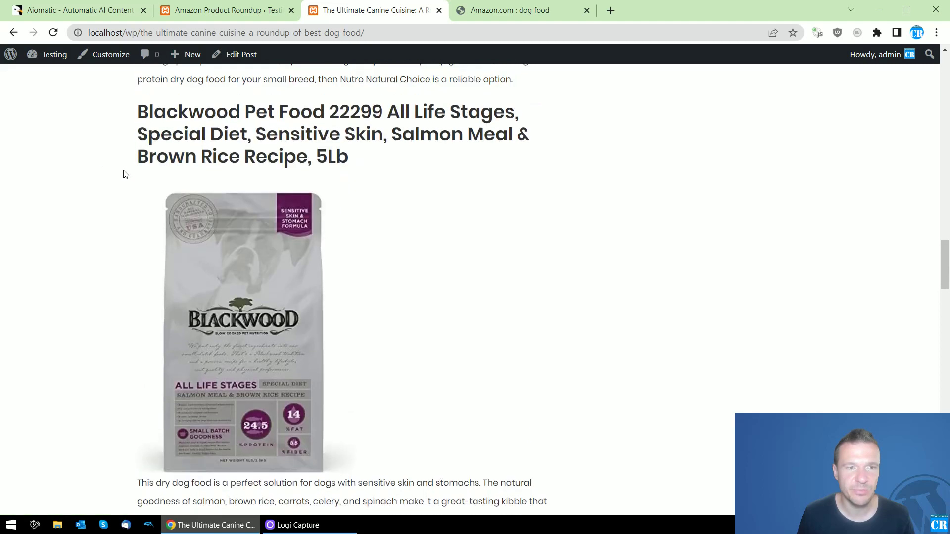
pyautogui.scroll(-2, 283, 156)
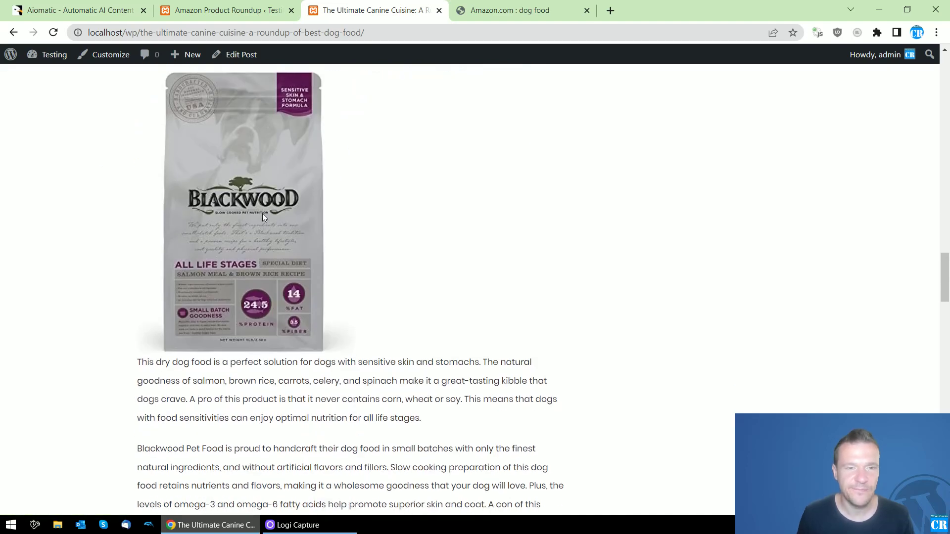
pyautogui.scroll(-5, 235, 215)
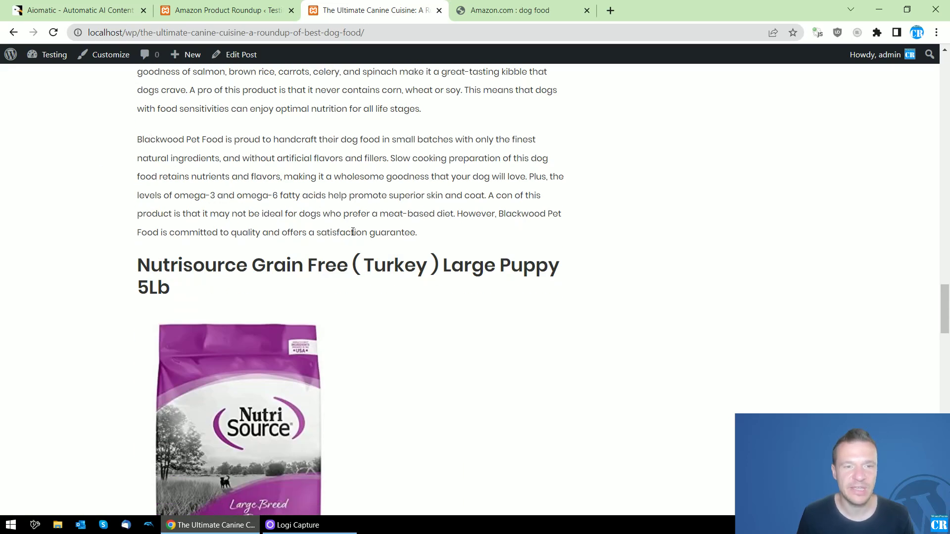
pyautogui.scroll(-2, 296, 178)
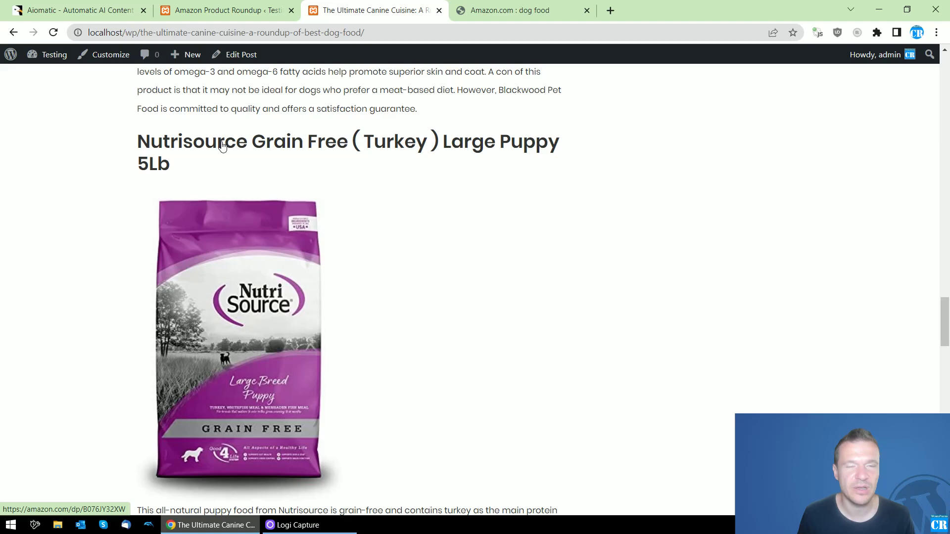
pyautogui.scroll(-6, 221, 145)
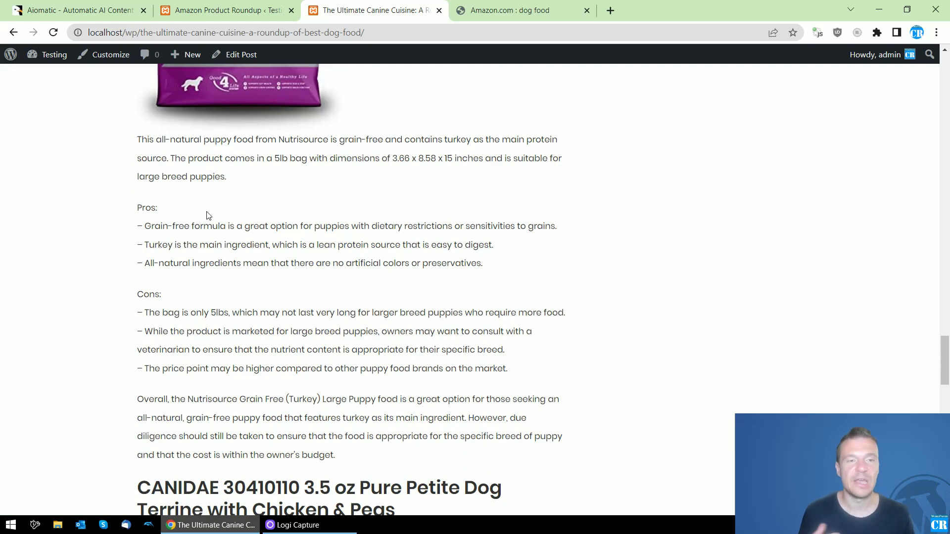
pyautogui.scroll(4, 206, 215)
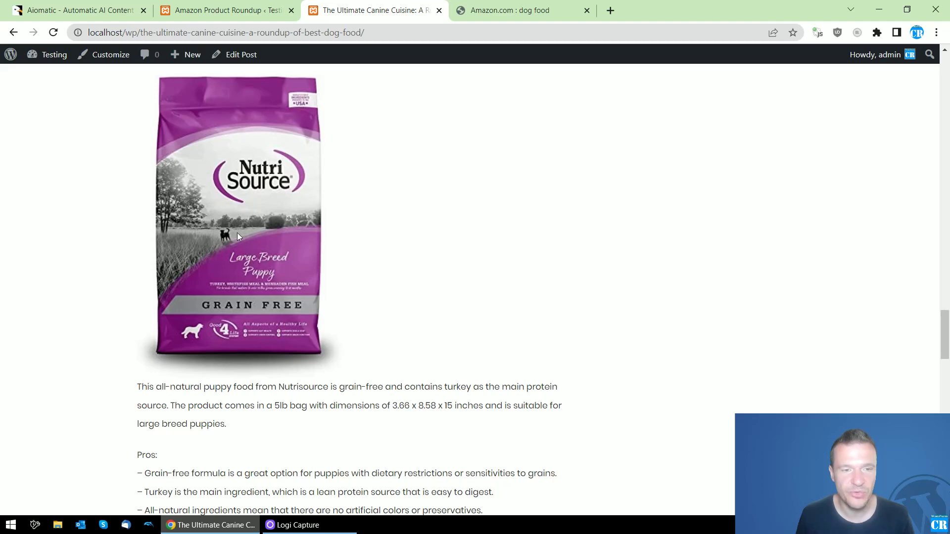
pyautogui.scroll(3, 235, 228)
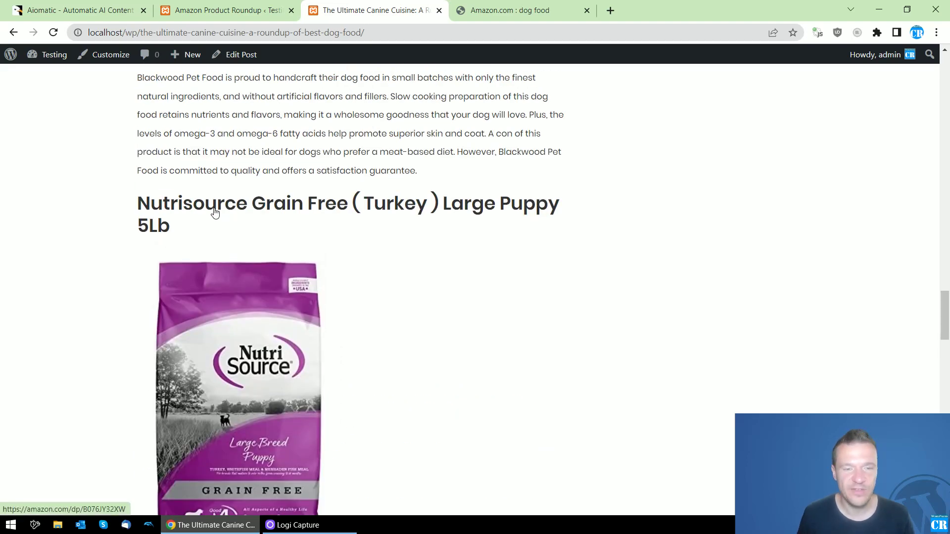
pyautogui.scroll(-8, 214, 212)
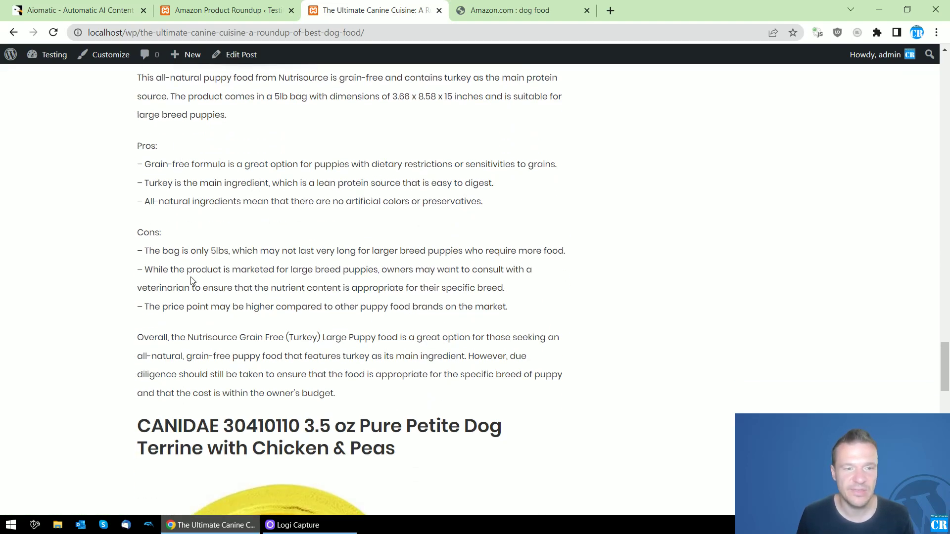
pyautogui.scroll(1, 182, 151)
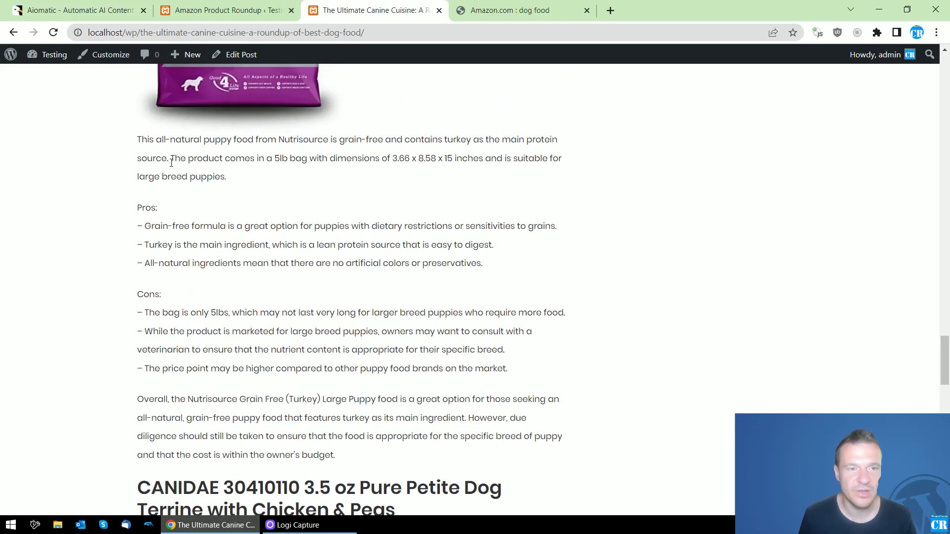
pyautogui.scroll(-4, 193, 223)
pyautogui.scroll(-15, 196, 248)
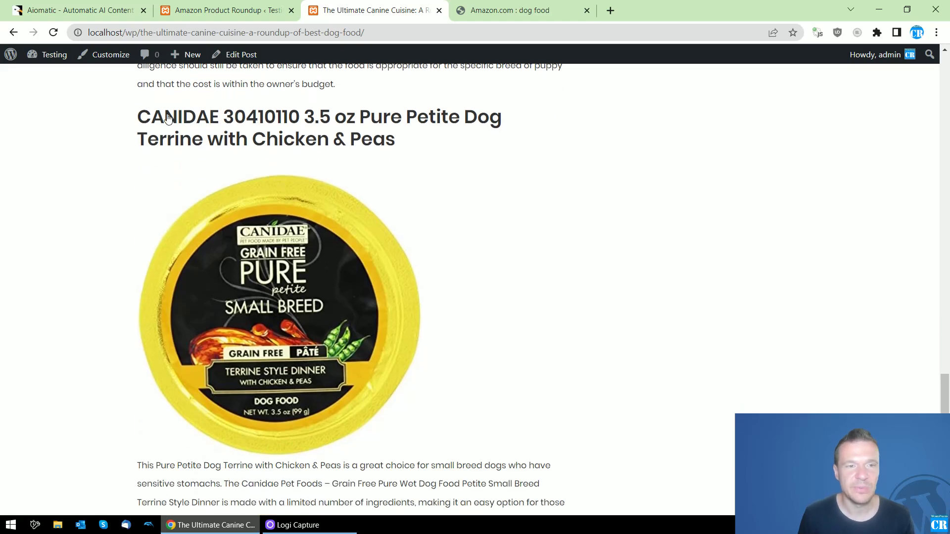
pyautogui.scroll(-6, 220, 231)
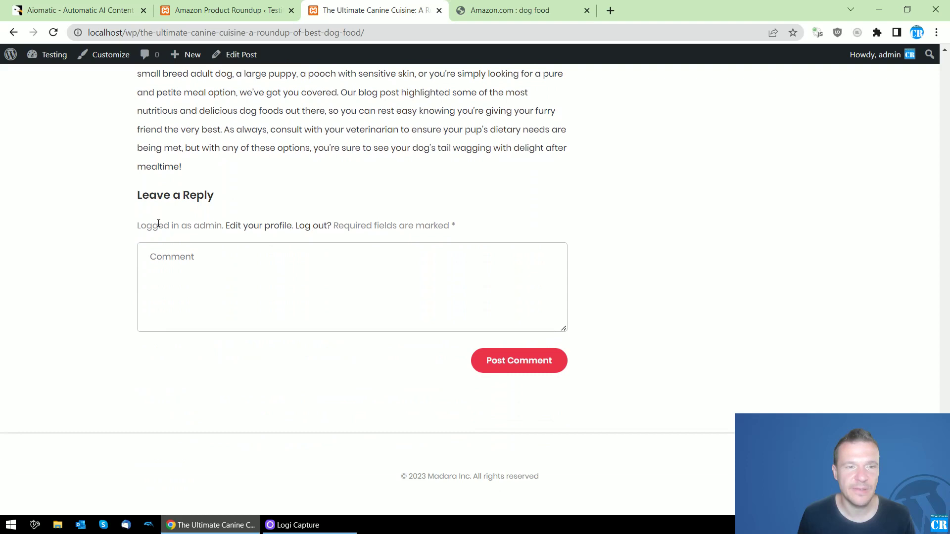
pyautogui.scroll(4, 157, 222)
# Check the closing paragraph, then scroll back up to the CANIDAE review's brand name
pyautogui.moveTo(139, 241); pyautogui.dragTo(229, 352)
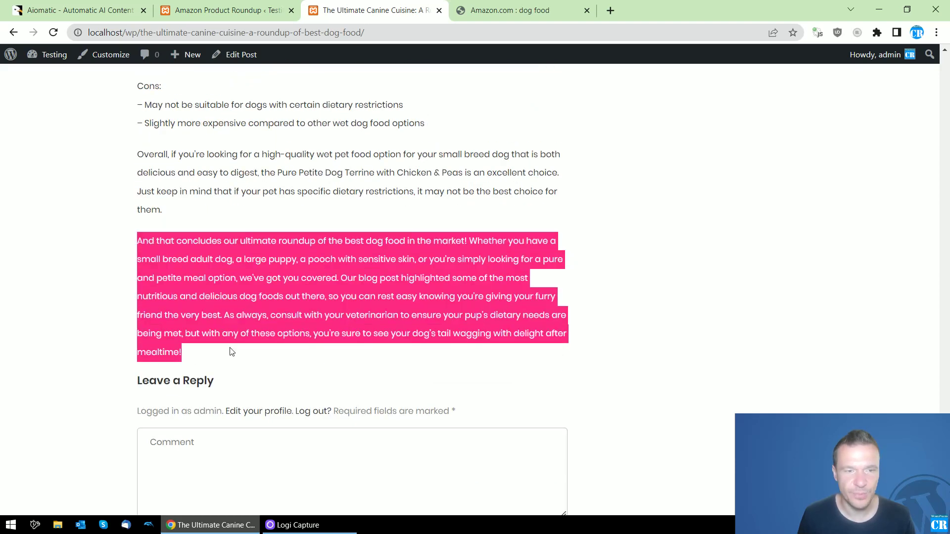
pyautogui.scroll(1, 199, 320)
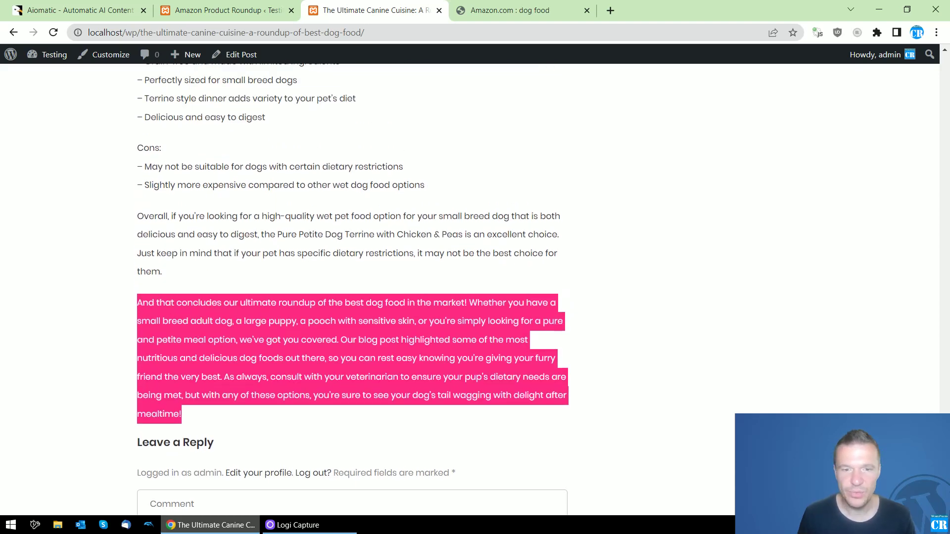
pyautogui.scroll(1, 590, 384)
pyautogui.click(589, 384)
pyautogui.scroll(3, 589, 384)
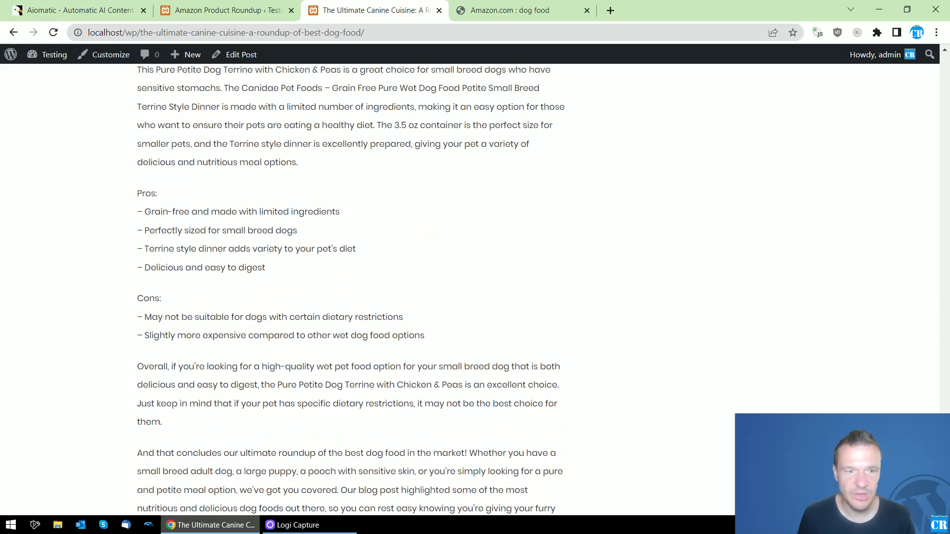
pyautogui.scroll(2, 352, 287)
pyautogui.scroll(3, 307, 292)
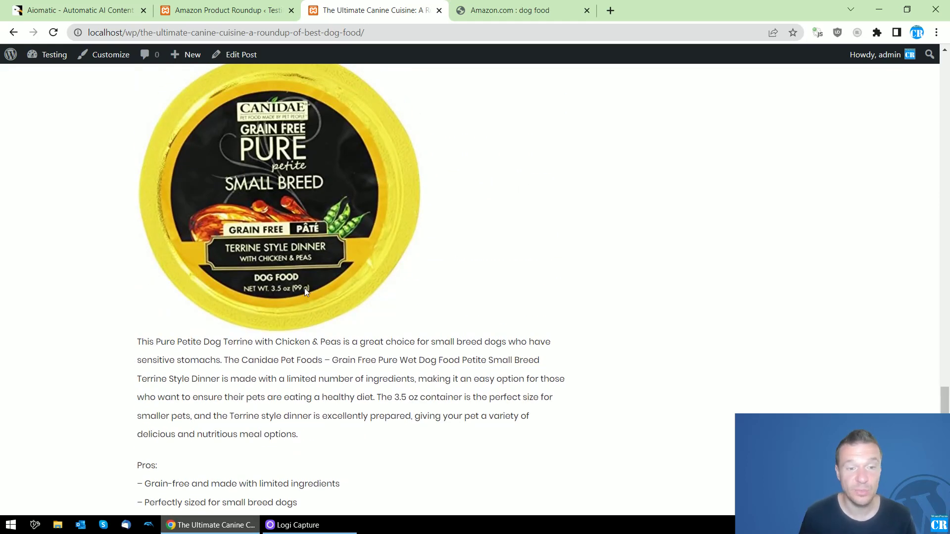
pyautogui.moveTo(243, 360); pyautogui.dragTo(317, 360)
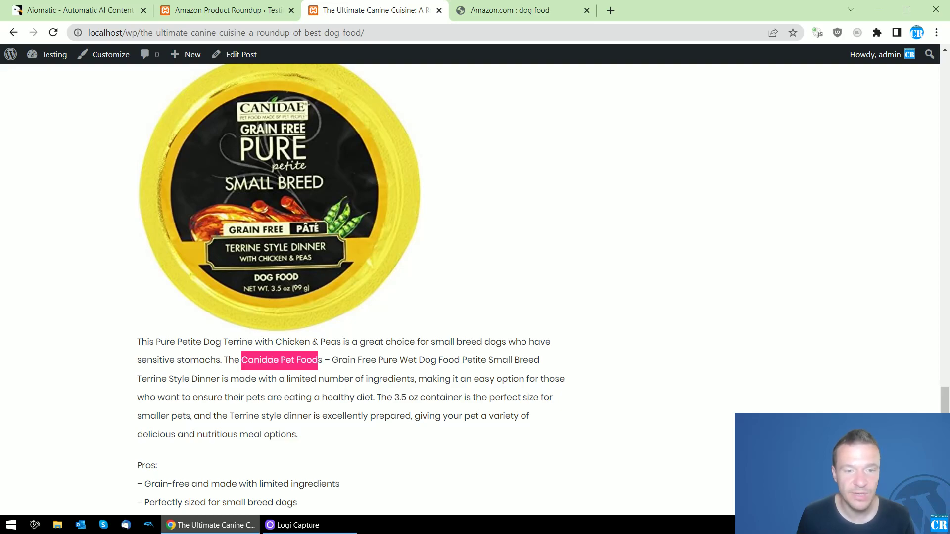
pyautogui.scroll(5, 225, 316)
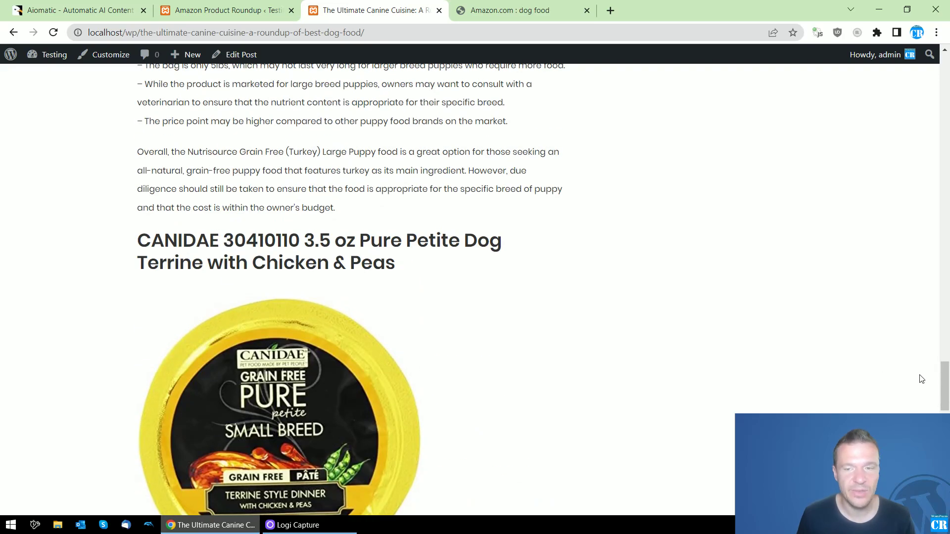
pyautogui.moveTo(943, 386); pyautogui.dragTo(811, 158)
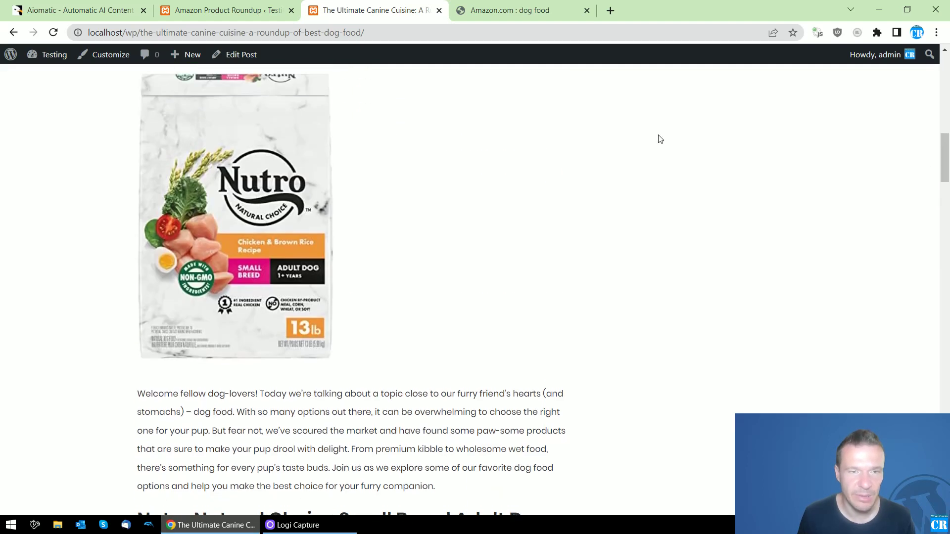
# Close the rule settings window and reload the Amazon Product Roundup rules page
pyautogui.click(194, 4)
pyautogui.press('Escape')
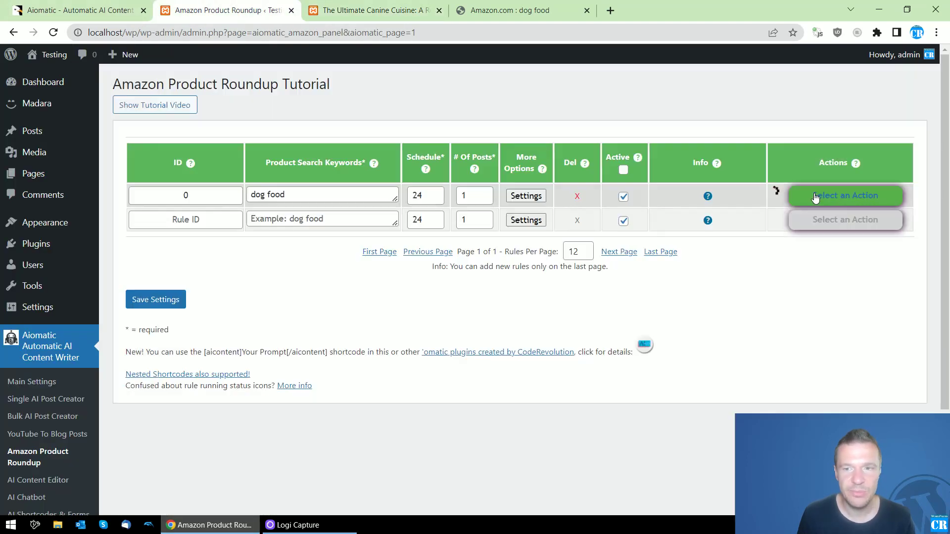
pyautogui.click(54, 33)
pyautogui.click(527, 105)
# Run the chosen Select an Action option on the dog food rule and confirm it
pyautogui.click(818, 201)
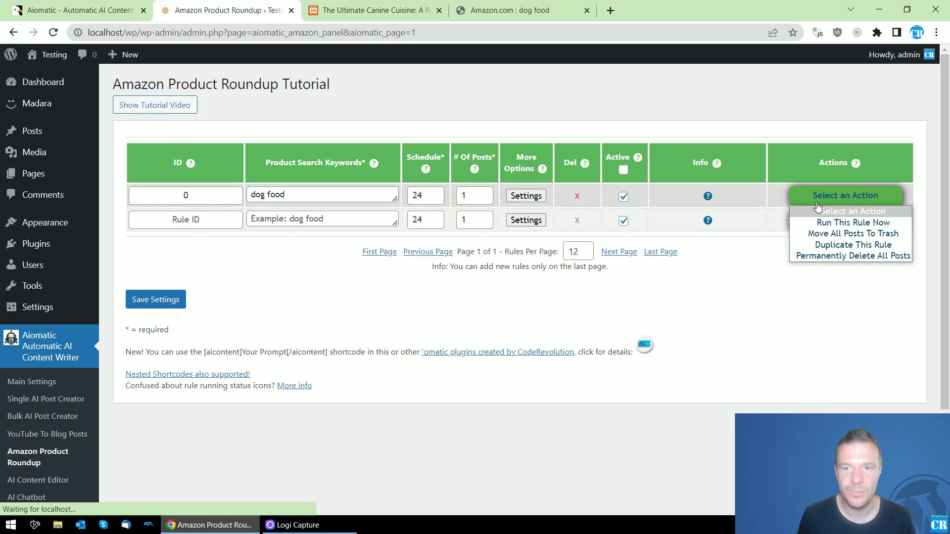
pyautogui.click(853, 255)
pyautogui.click(556, 118)
# Check the site's home page, then return to the Amazon Product Roundup rules
pyautogui.click(376, 10)
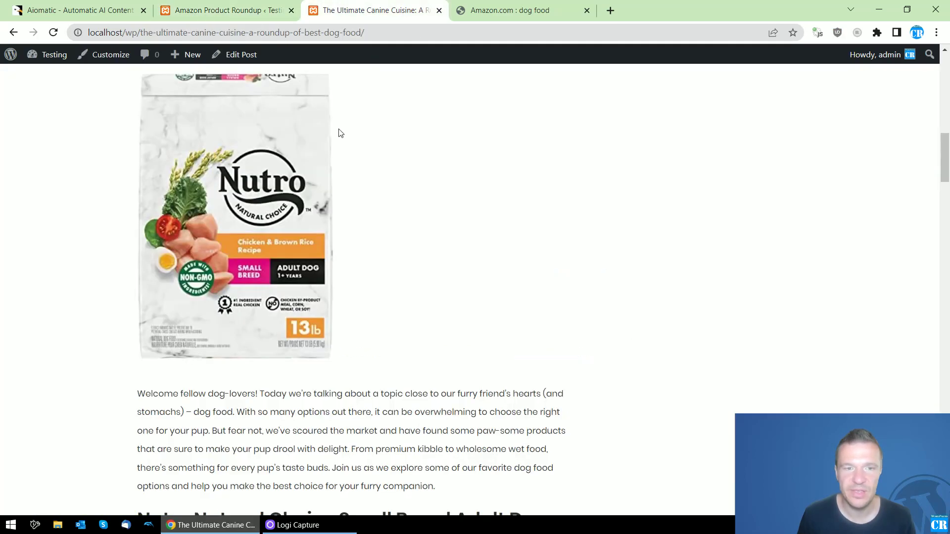
pyautogui.scroll(15, 340, 134)
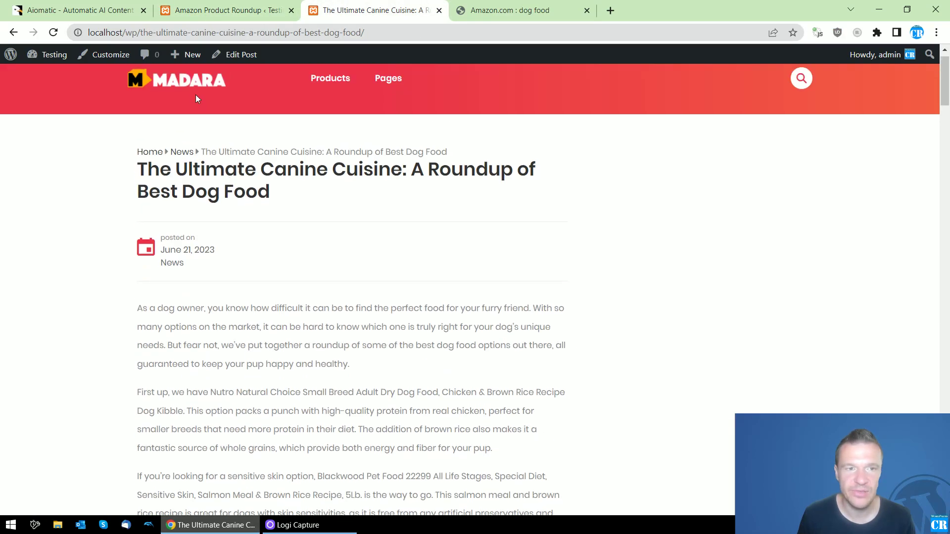
pyautogui.click(196, 96)
pyautogui.click(227, 10)
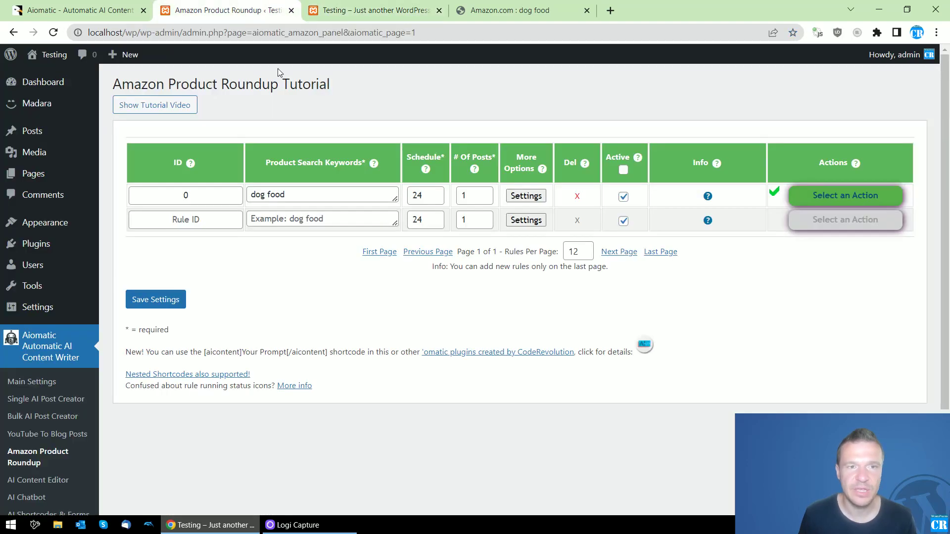
# Enable Add Article Table Of Contents and Q&A Section, and set Max Number Of Products to 2
pyautogui.click(524, 200)
pyautogui.scroll(-4, 423, 282)
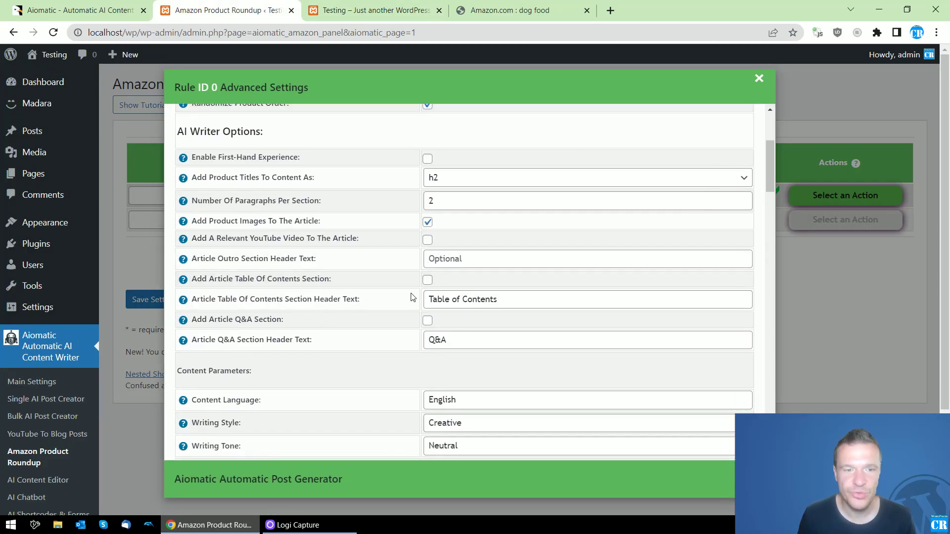
pyautogui.click(428, 281)
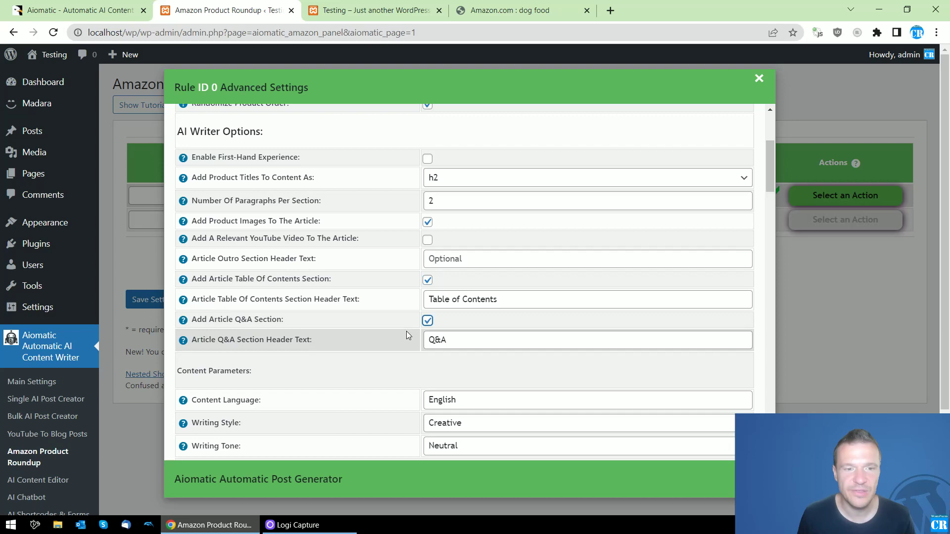
pyautogui.scroll(-8, 247, 316)
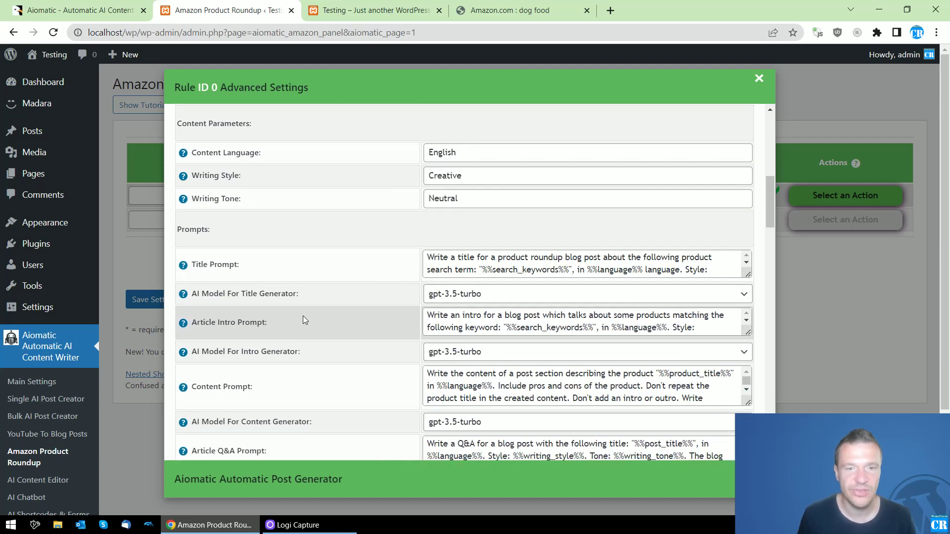
pyautogui.moveTo(768, 213); pyautogui.dragTo(769, 132)
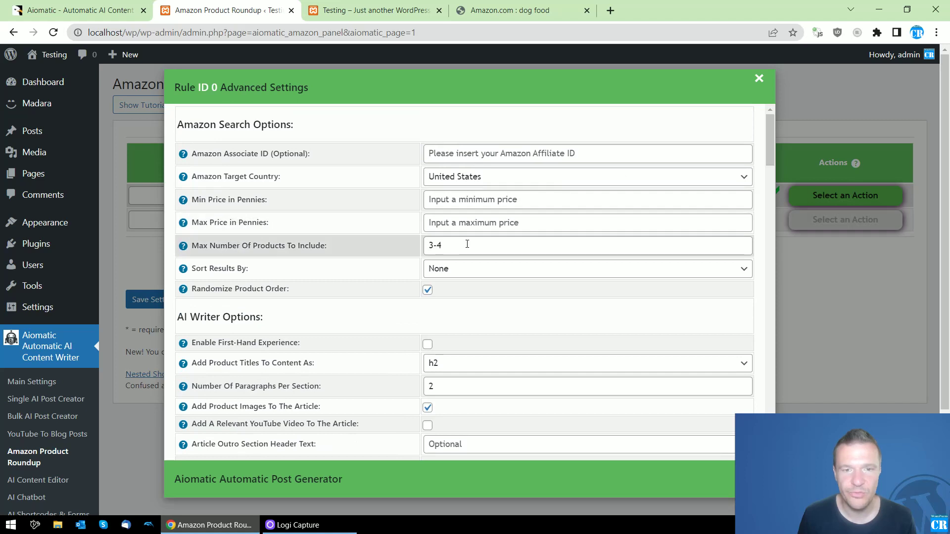
pyautogui.moveTo(466, 246); pyautogui.dragTo(366, 251)
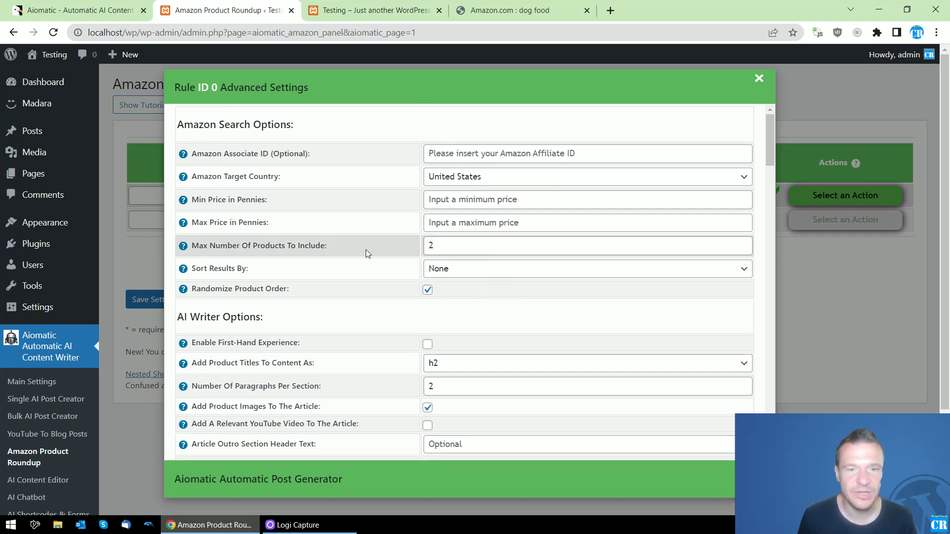
pyautogui.click(134, 304)
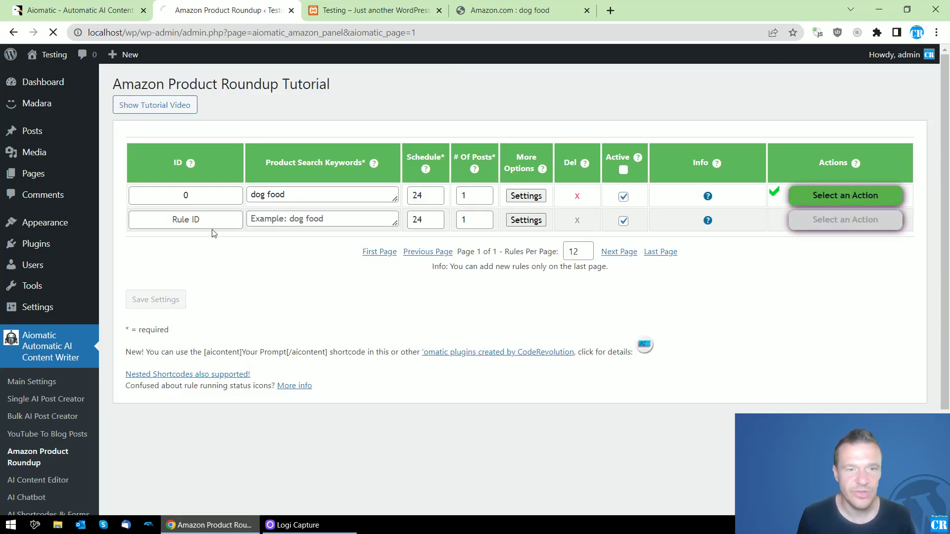
# Run the dog food rule now and confirm it
pyautogui.click(841, 195)
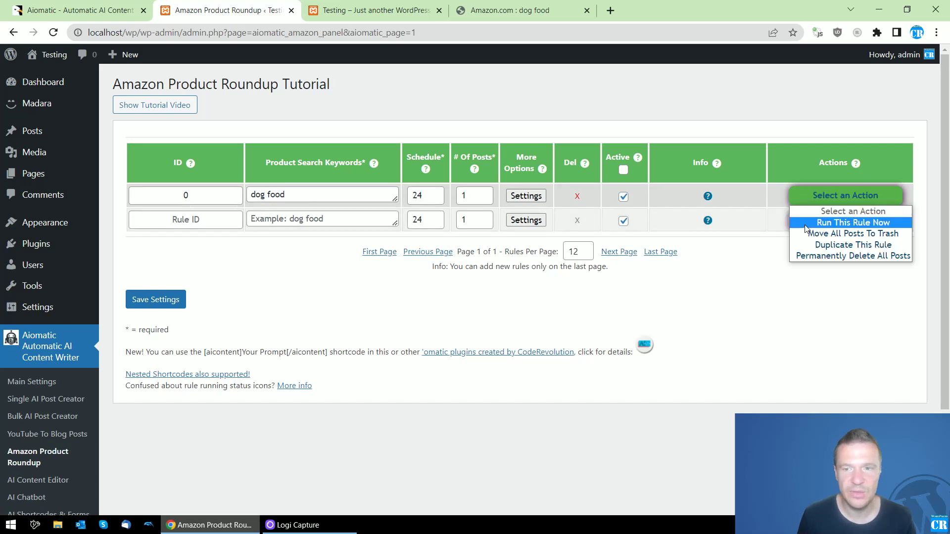
pyautogui.click(836, 219)
pyautogui.press('Return')
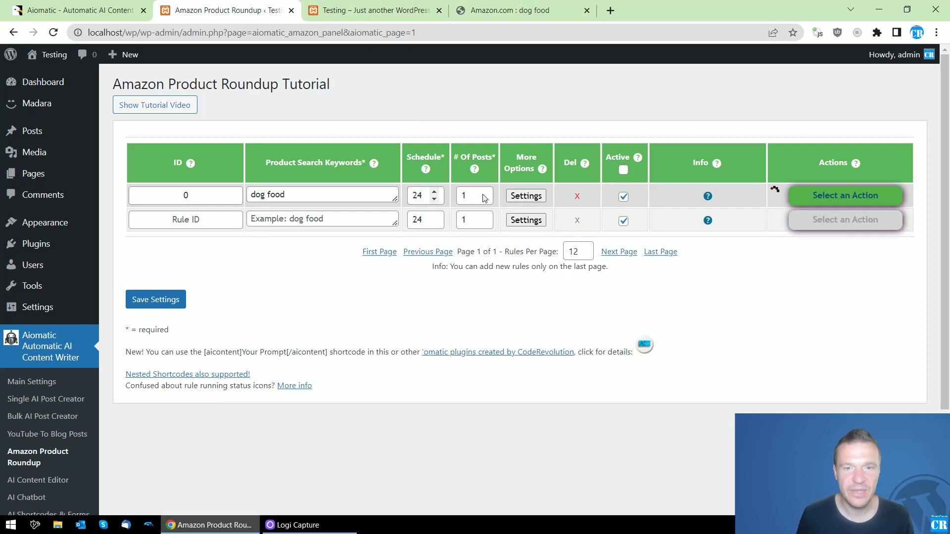
pyautogui.click(526, 196)
pyautogui.scroll(-15, 465, 282)
pyautogui.scroll(4, 418, 322)
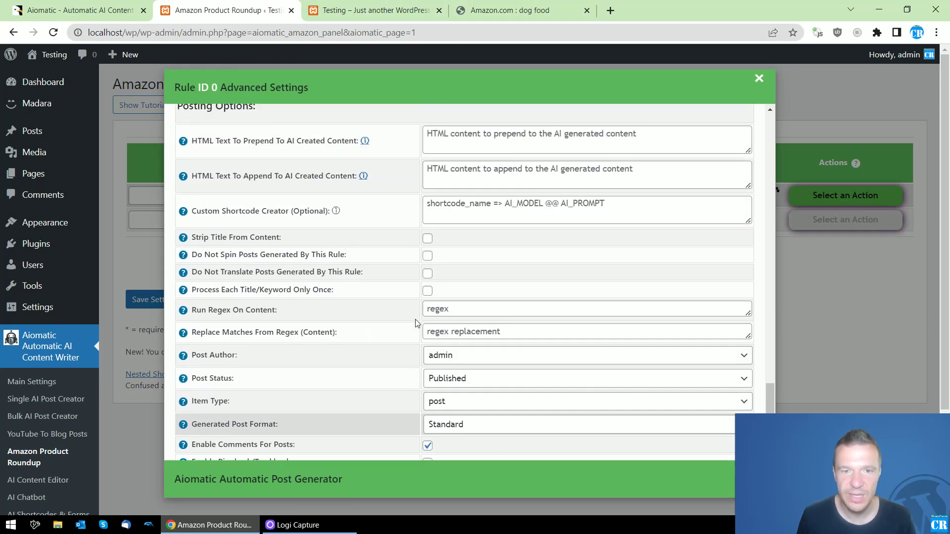
pyautogui.scroll(-2, 219, 260)
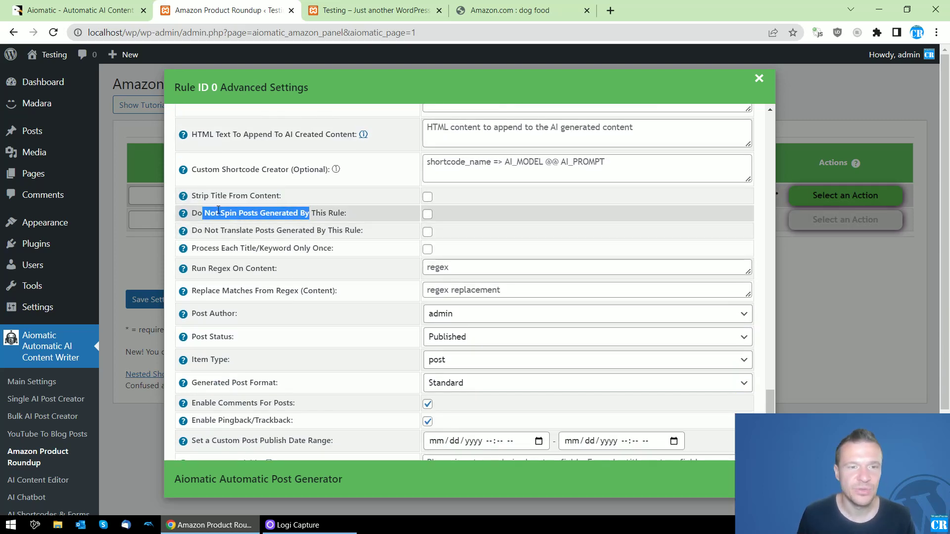
pyautogui.scroll(-1, 259, 248)
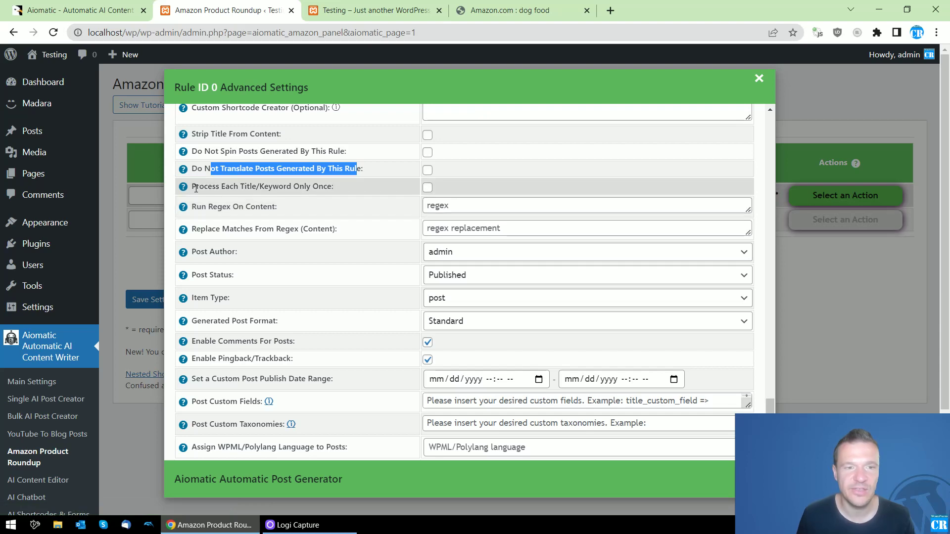
pyautogui.moveTo(196, 189); pyautogui.dragTo(287, 187)
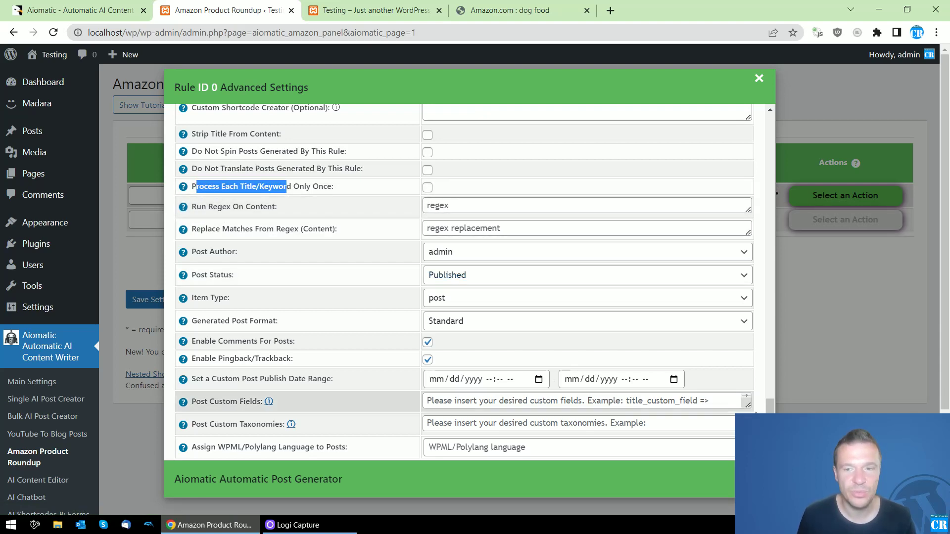
pyautogui.scroll(2, 755, 414)
pyautogui.click(791, 333)
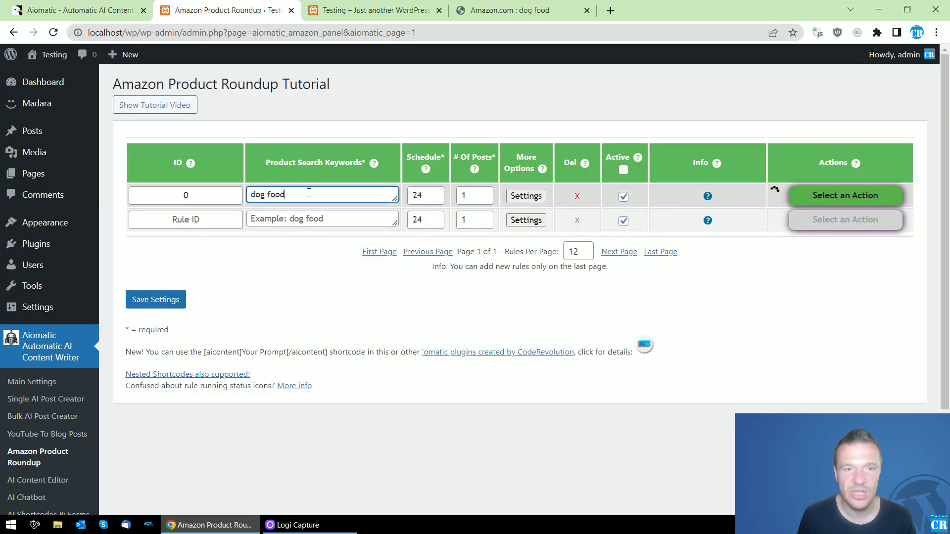
pyautogui.click(531, 196)
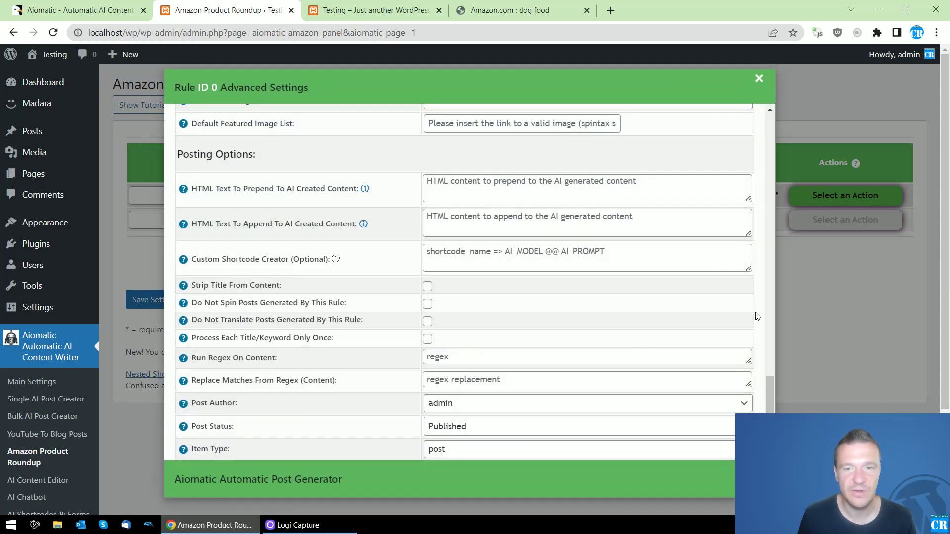
pyautogui.press('Escape')
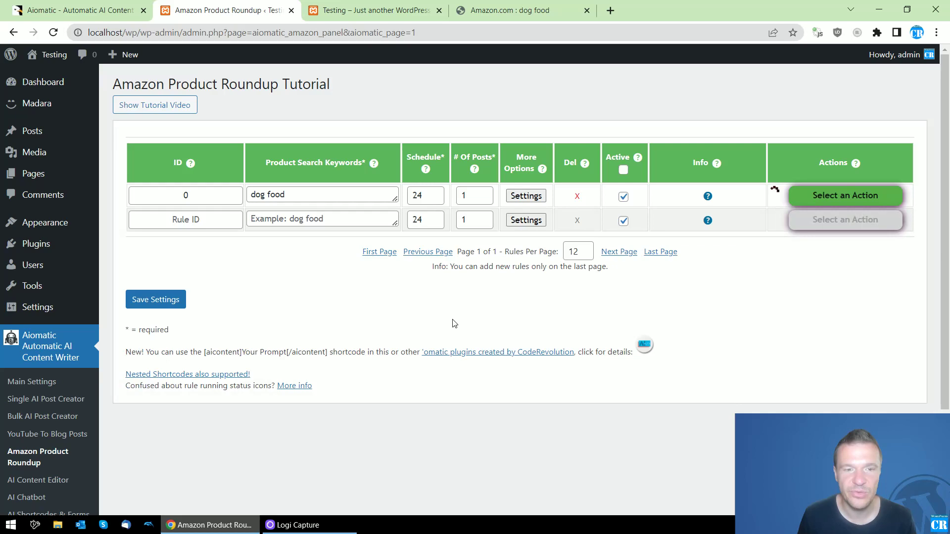
pyautogui.scroll(-1, 514, 194)
pyautogui.click(532, 135)
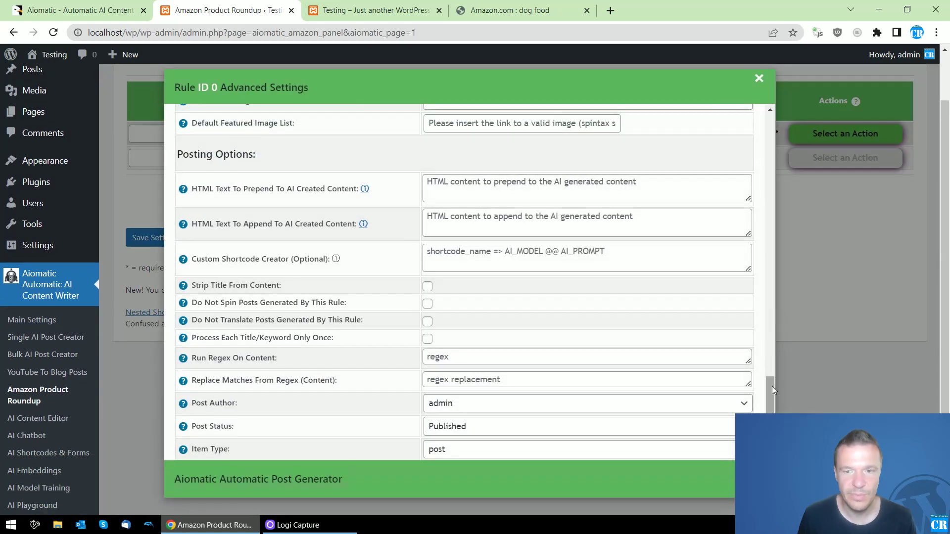
pyautogui.scroll(-1, 772, 389)
pyautogui.scroll(-3, 772, 390)
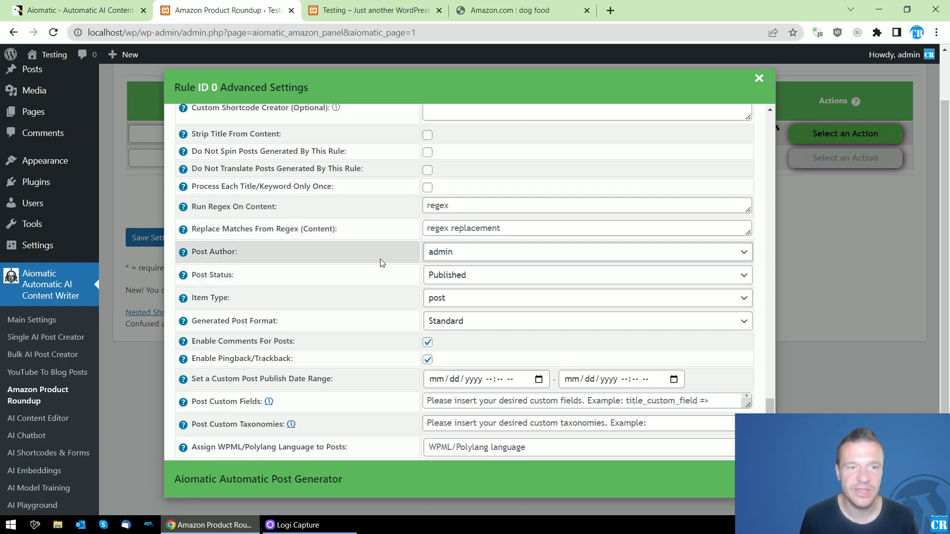
pyautogui.click(472, 260)
pyautogui.click(474, 262)
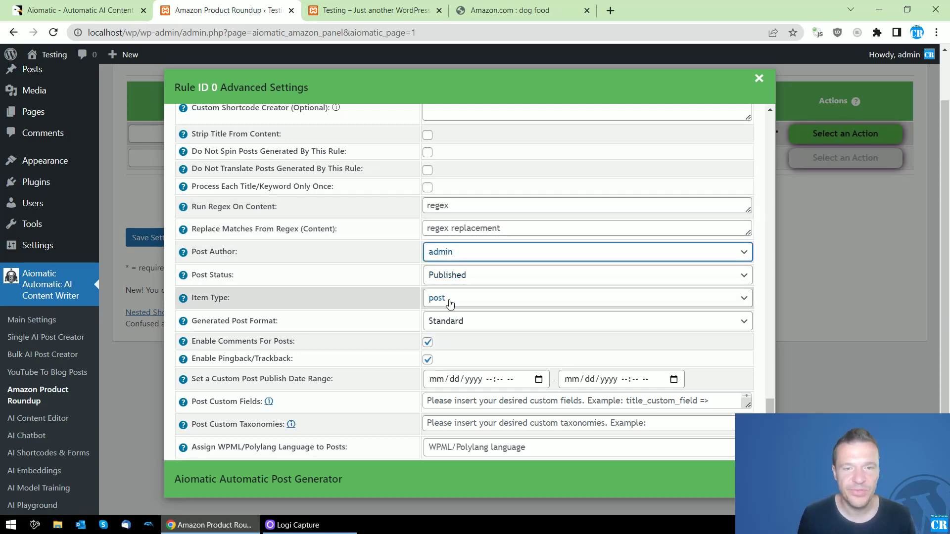
pyautogui.click(449, 276)
pyautogui.click(449, 279)
pyautogui.click(449, 277)
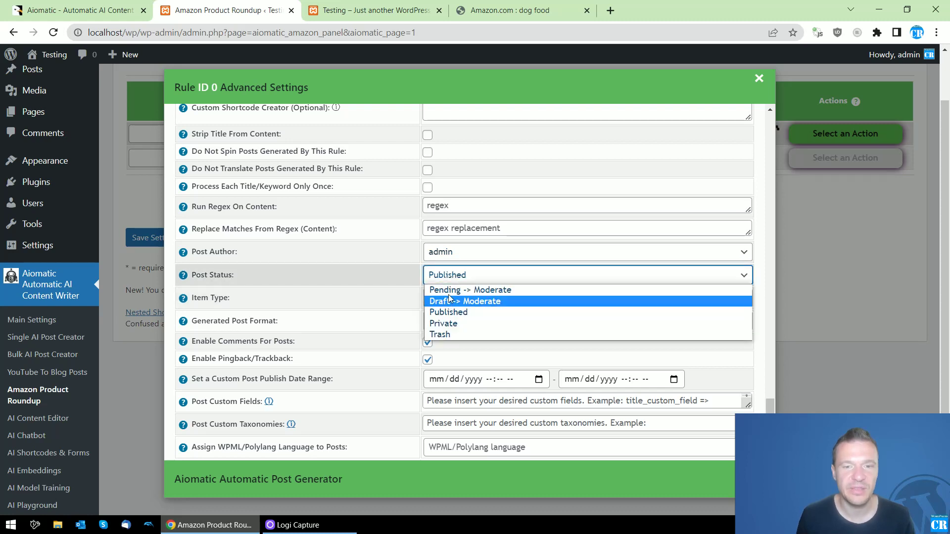
pyautogui.click(394, 289)
pyautogui.click(454, 304)
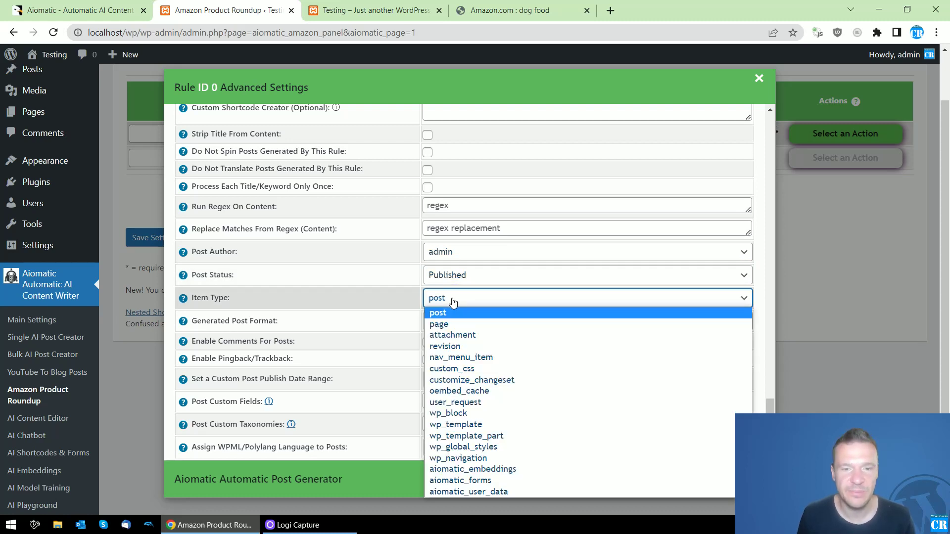
pyautogui.click(394, 308)
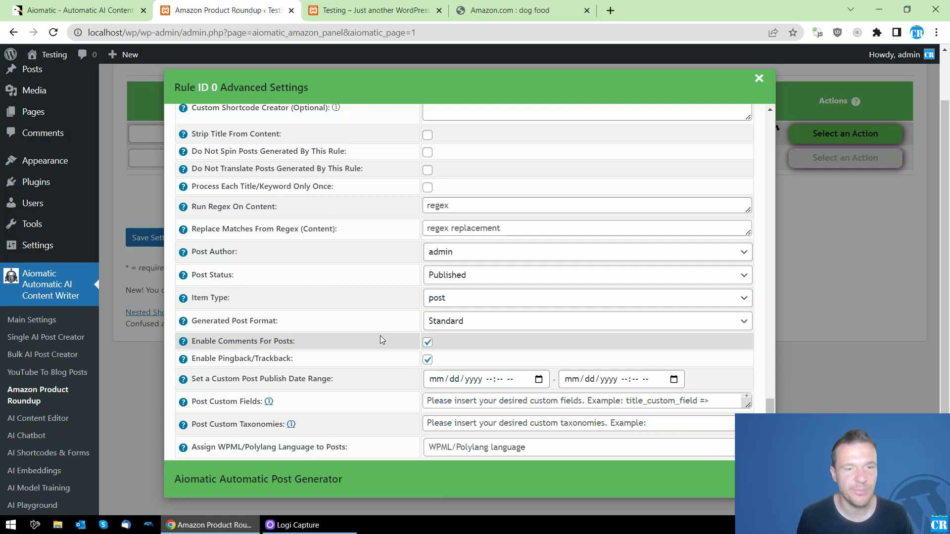
pyautogui.click(445, 322)
pyautogui.click(411, 348)
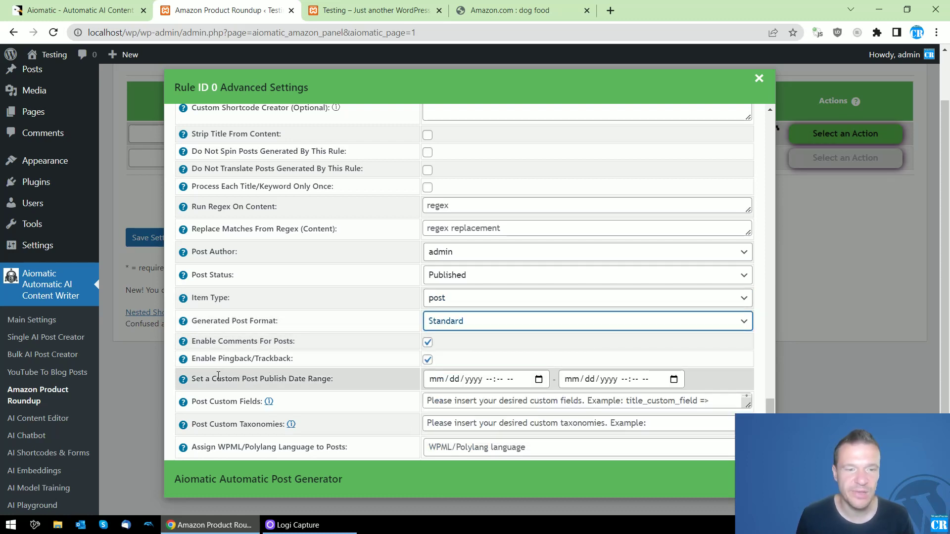
pyautogui.moveTo(218, 376); pyautogui.dragTo(276, 381)
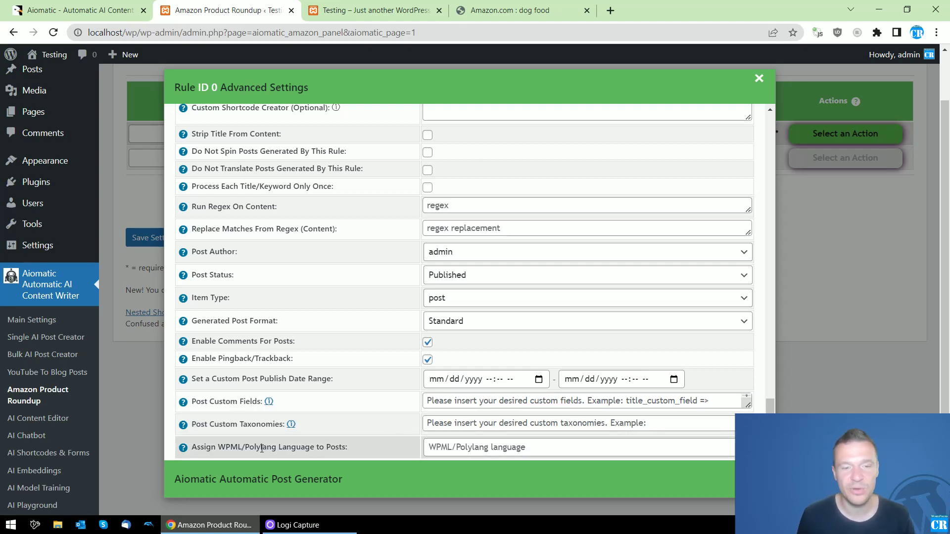
pyautogui.moveTo(770, 406); pyautogui.dragTo(771, 119)
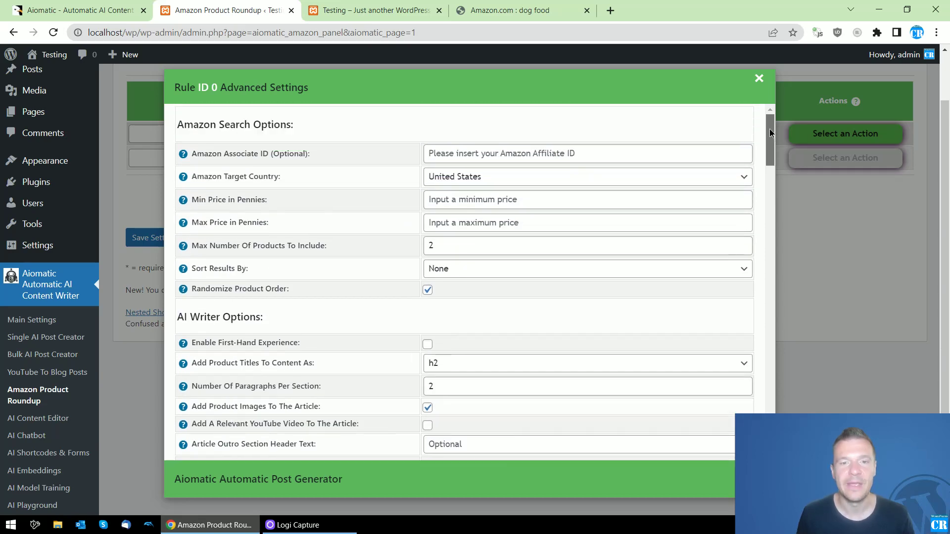
# Glance at the site's front page, then close the rule's advanced settings window
pyautogui.click(377, 4)
pyautogui.click(195, 4)
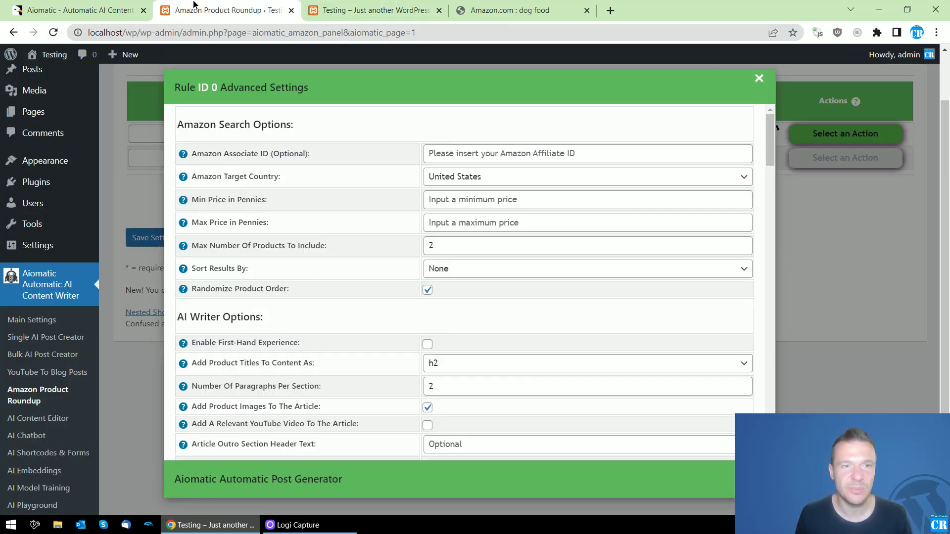
pyautogui.click(805, 200)
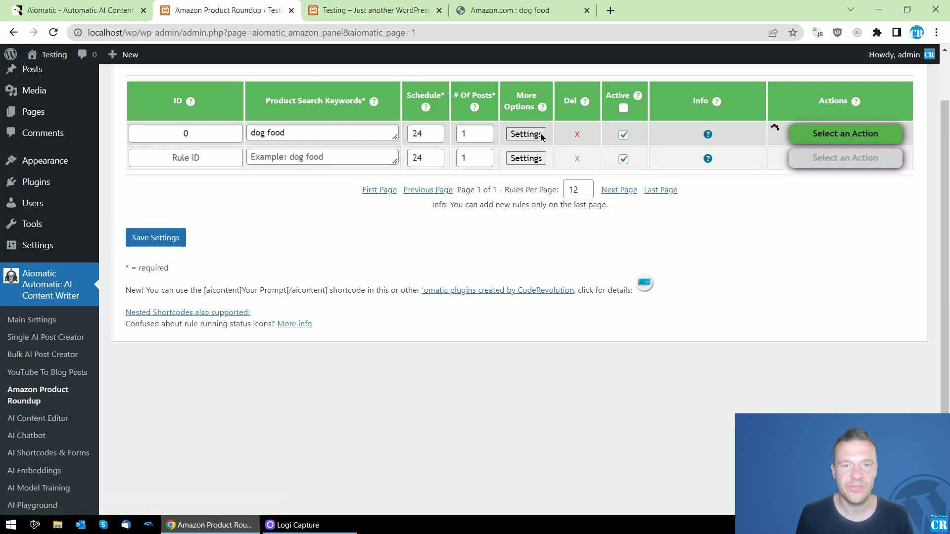
# Reopen the dog food rule's advanced settings, review them, and close the window
pyautogui.click(526, 134)
pyautogui.moveTo(771, 143)
pyautogui.mouseDown()
pyautogui.moveTo(758, 262)
pyautogui.moveTo(772, 139)
pyautogui.mouseUp()
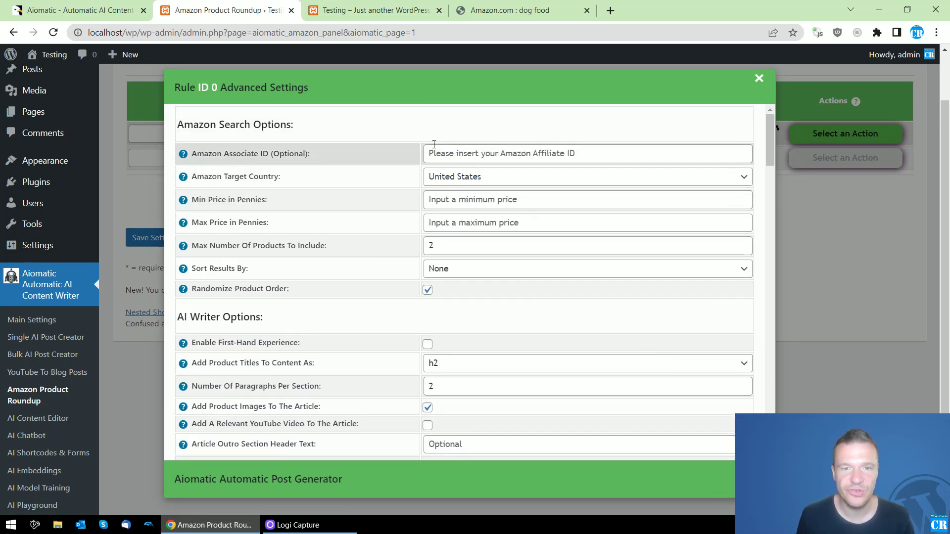
pyautogui.scroll(-1, 435, 218)
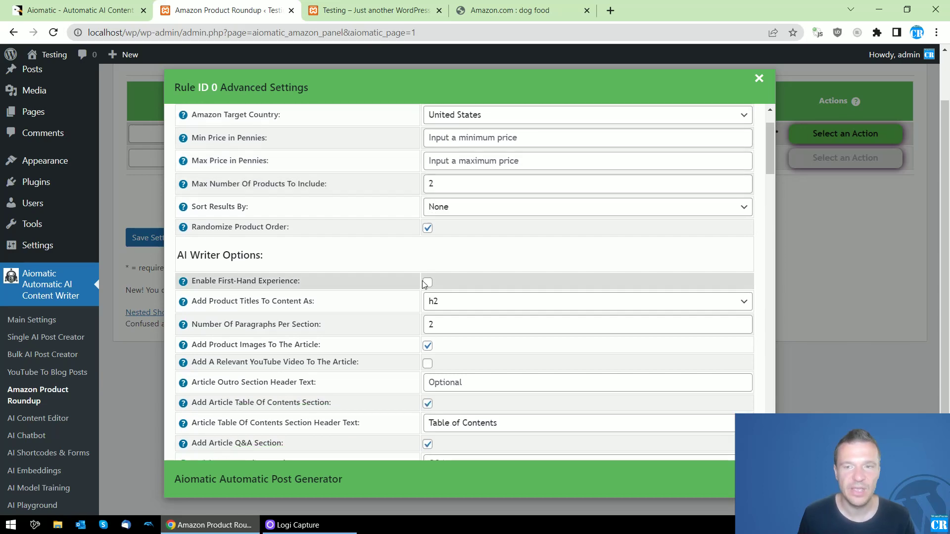
pyautogui.scroll(-3, 479, 254)
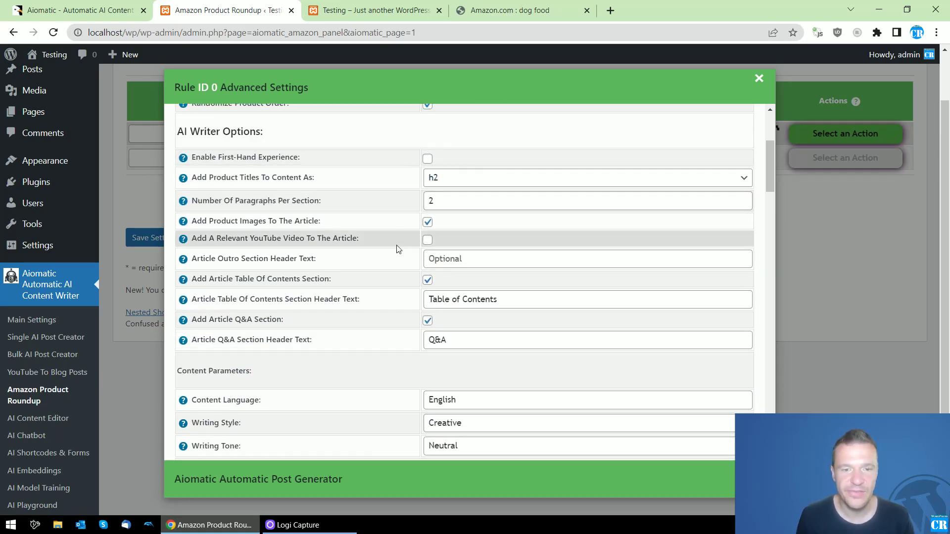
pyautogui.scroll(-2, 490, 312)
pyautogui.scroll(5, 445, 297)
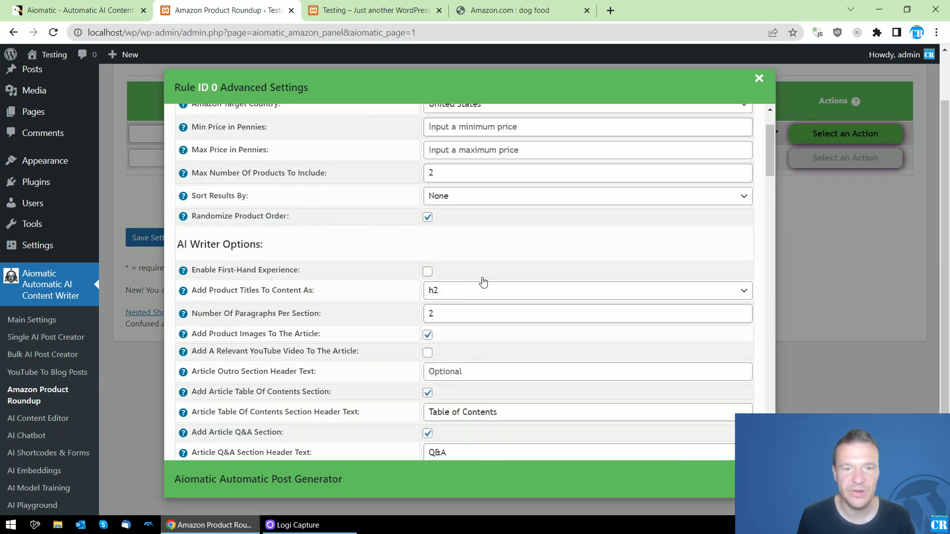
pyautogui.scroll(-6, 456, 244)
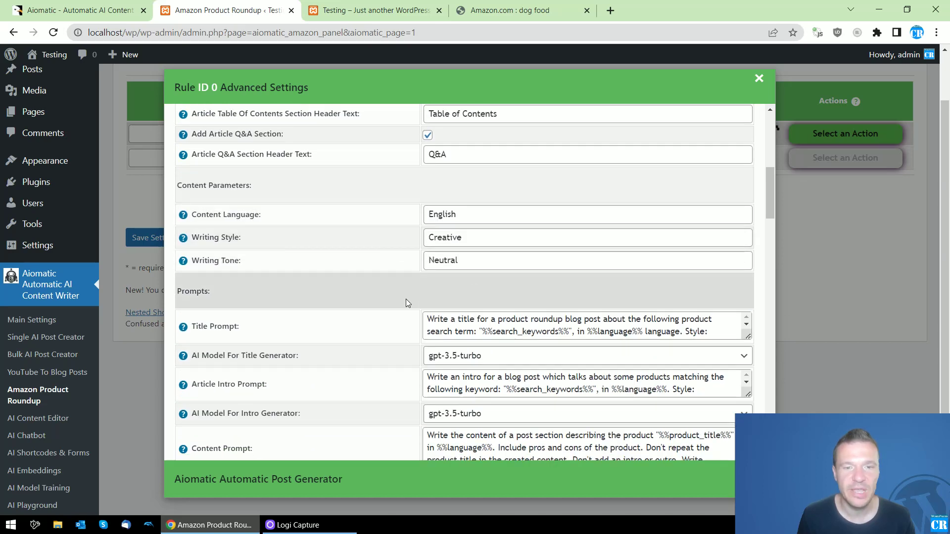
pyautogui.scroll(-7, 406, 299)
pyautogui.scroll(-1, 396, 302)
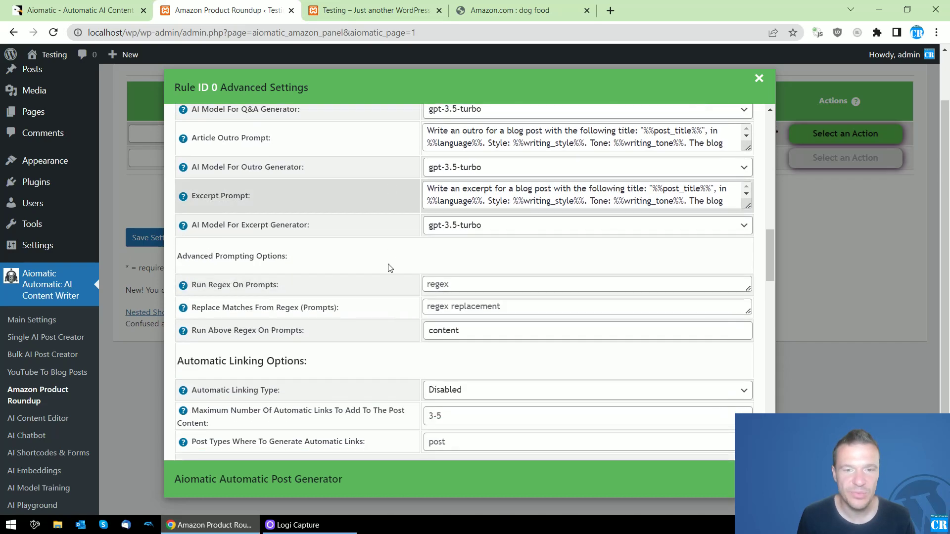
pyautogui.scroll(4, 388, 267)
pyautogui.scroll(-6, 386, 277)
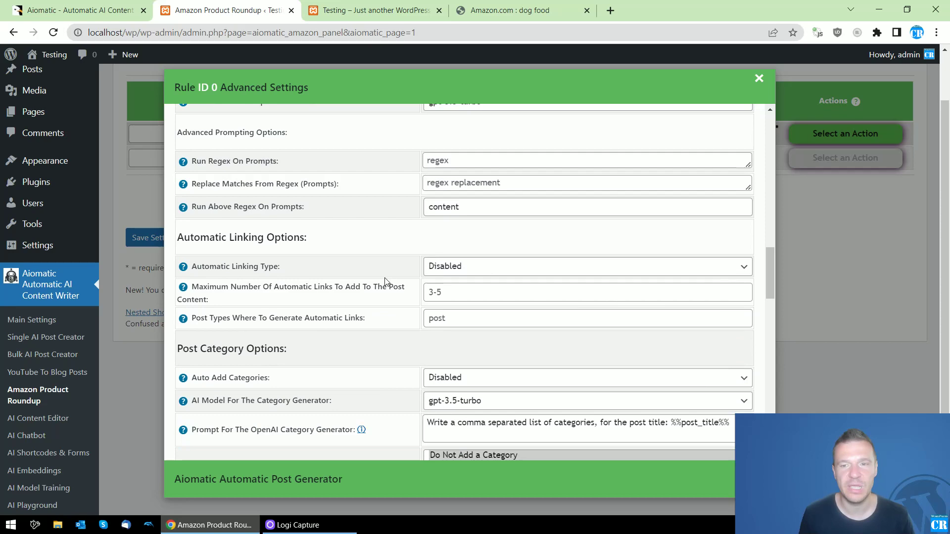
pyautogui.scroll(-1, 445, 297)
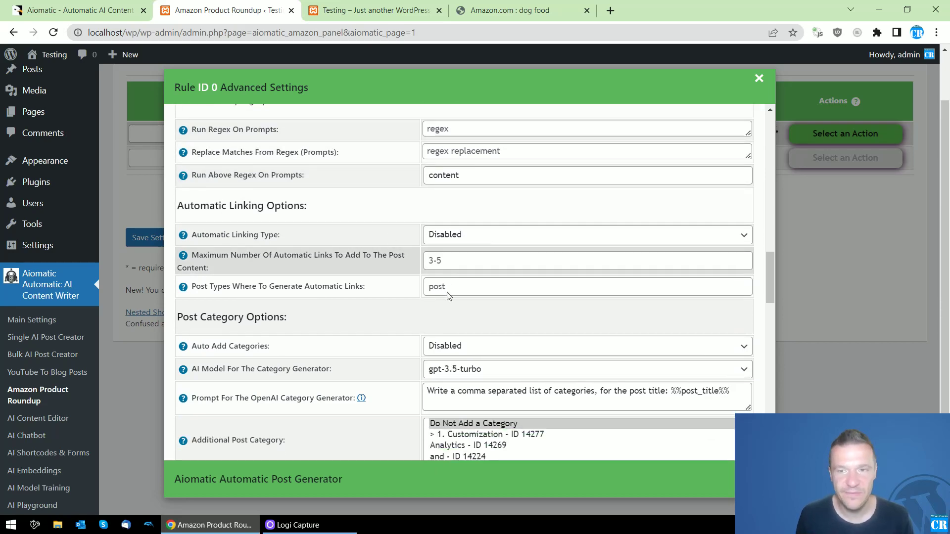
pyautogui.scroll(15, 515, 327)
pyautogui.scroll(-4, 410, 267)
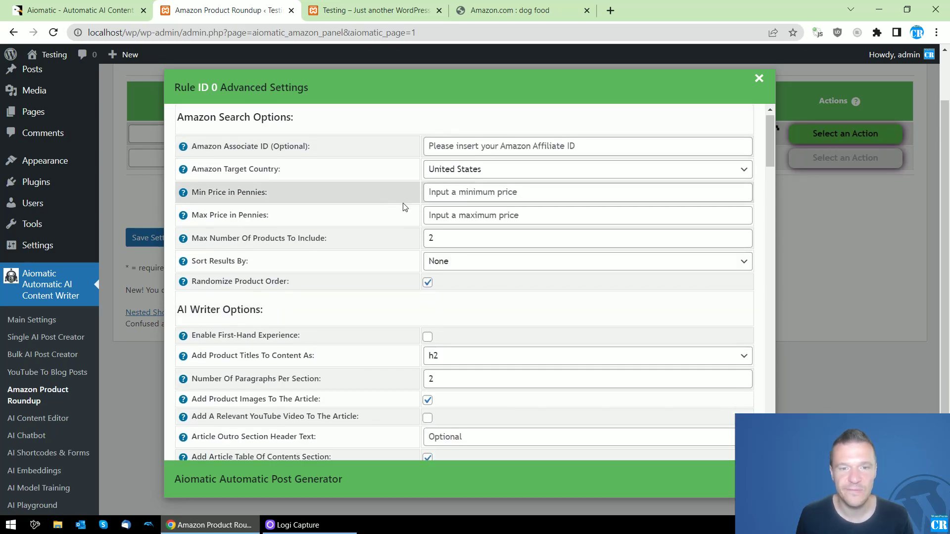
pyautogui.scroll(5, 536, 216)
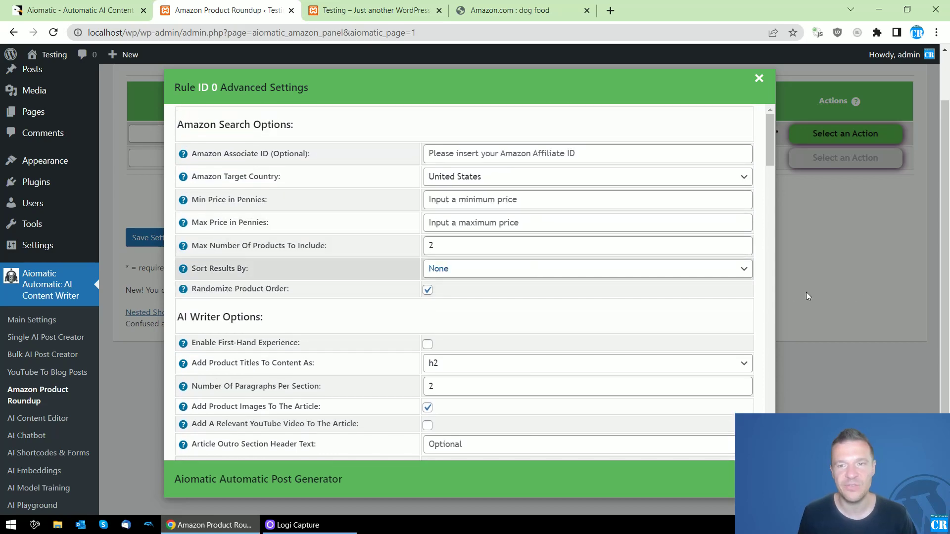
pyautogui.click(809, 289)
# Check the site's front page and return to the Amazon Product Roundup rules
pyautogui.click(376, 10)
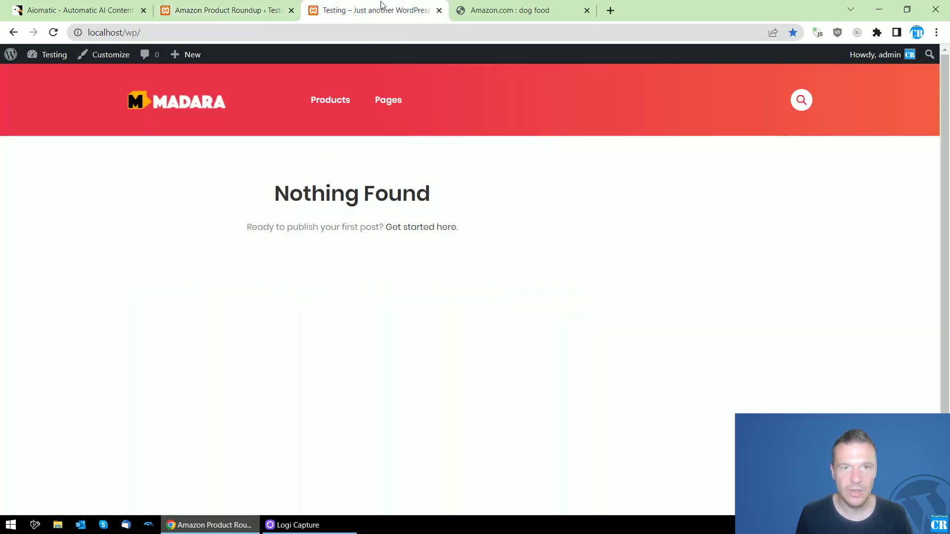
pyautogui.click(228, 10)
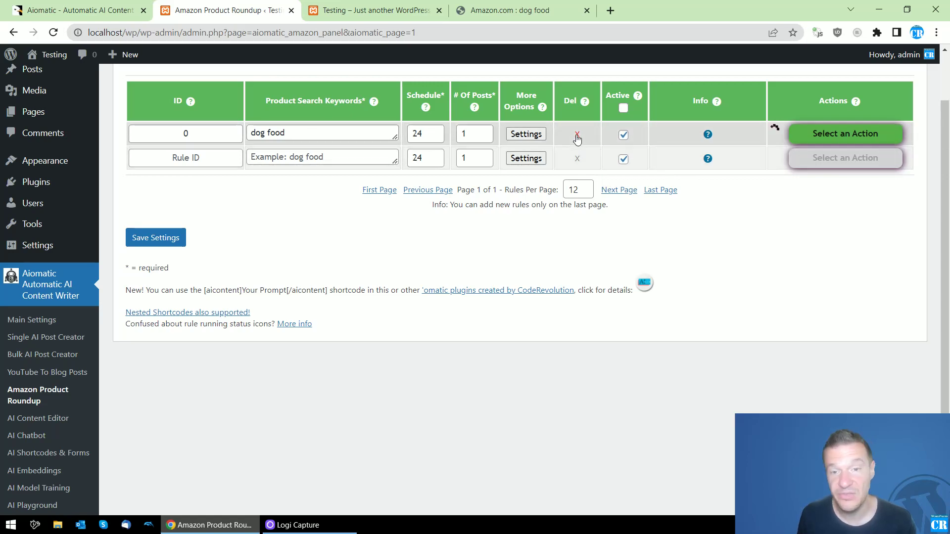
pyautogui.scroll(-1, 51, 469)
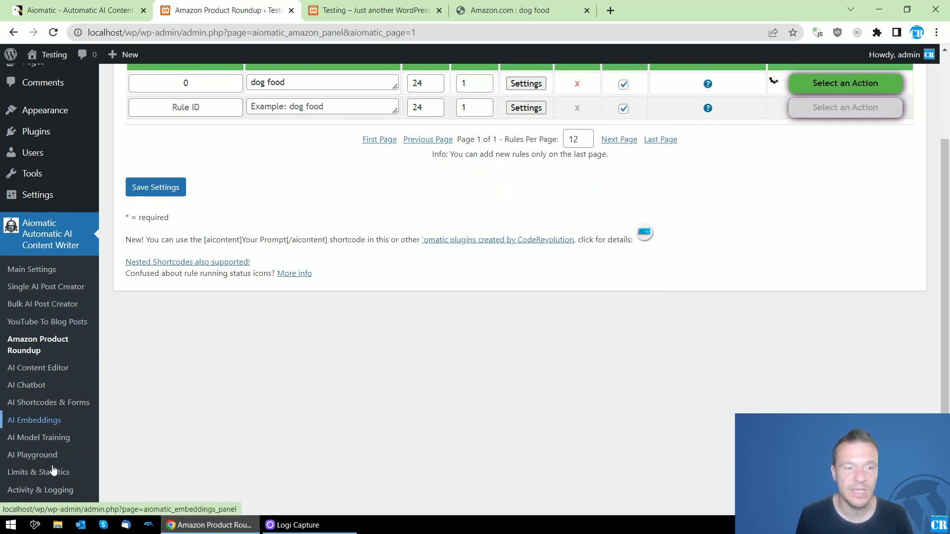
pyautogui.scroll(2, 404, 361)
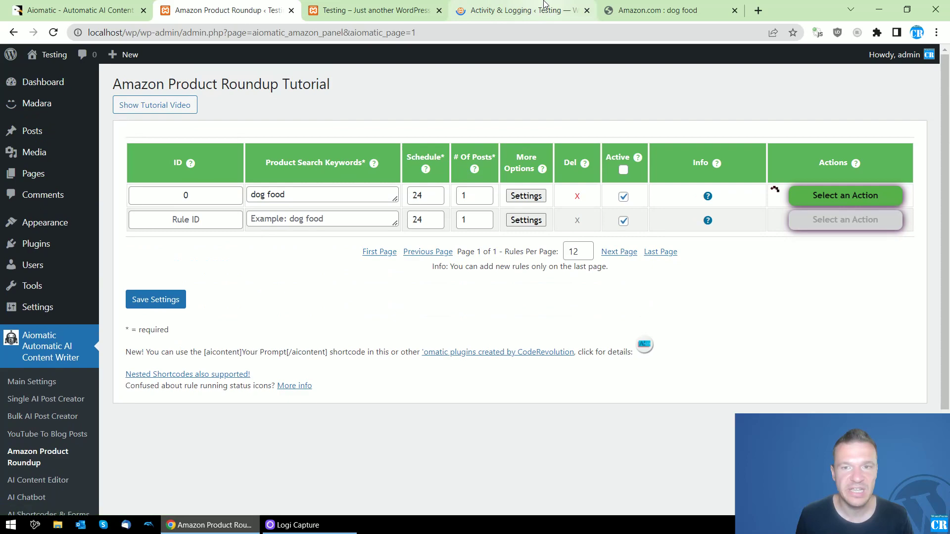
# View the Activity Logs' latest run generating 'Doggy Dining: Top Picks for Quality Food'
pyautogui.click(545, 5)
pyautogui.scroll(-2, 345, 250)
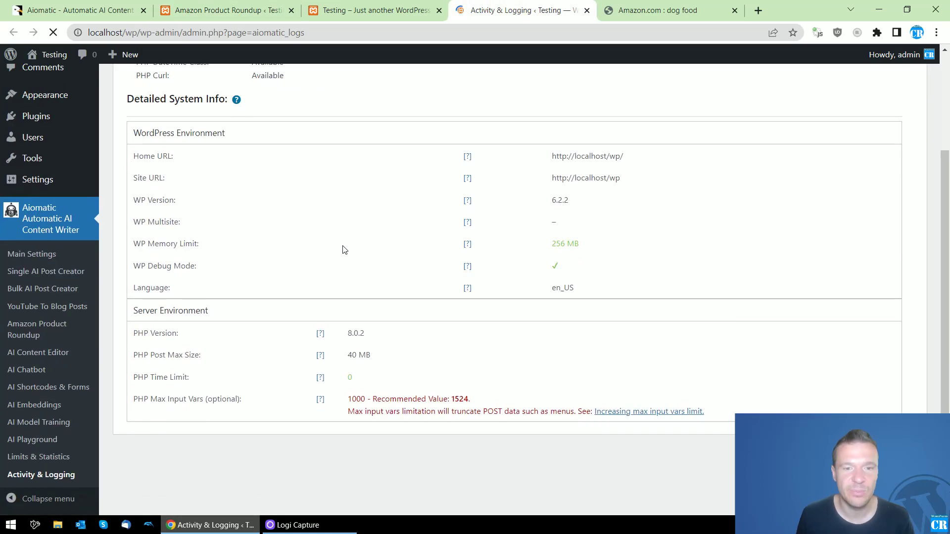
pyautogui.scroll(2, 319, 321)
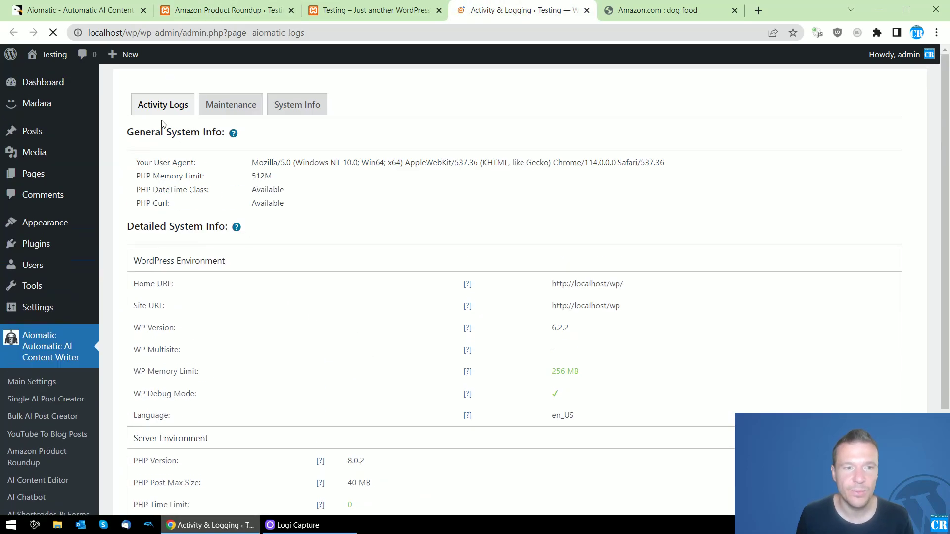
pyautogui.click(184, 106)
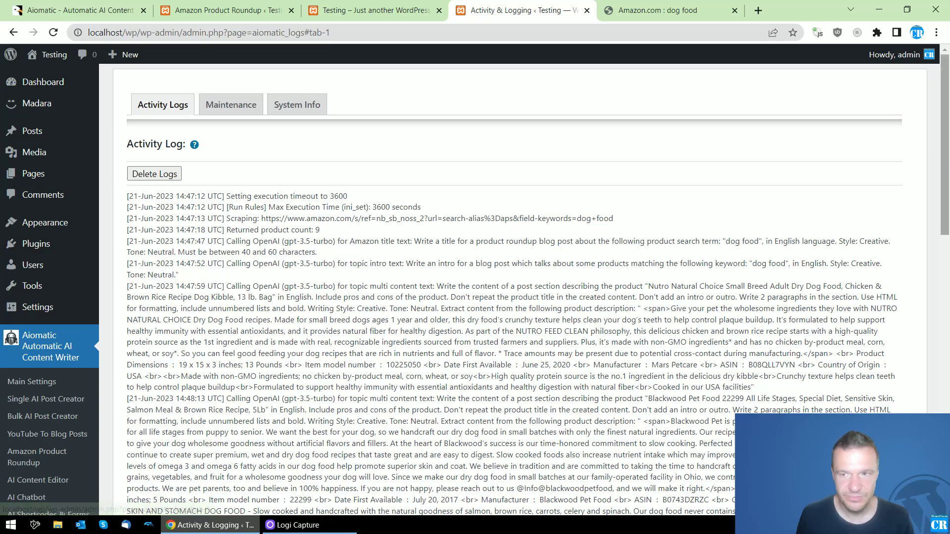
pyautogui.scroll(-14, 417, 380)
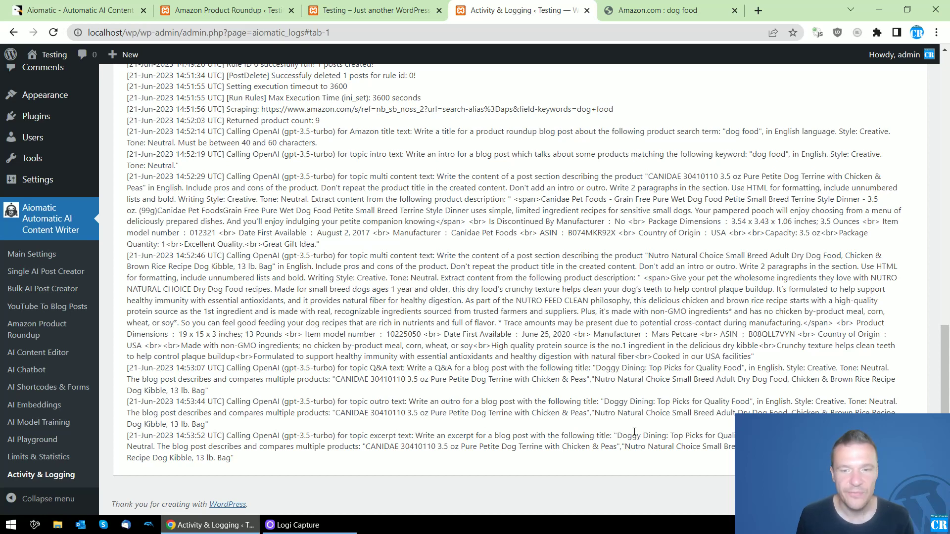
# Bring up the site showing the new Doggy Dining post and scroll to its Table of Contents
pyautogui.click(365, 9)
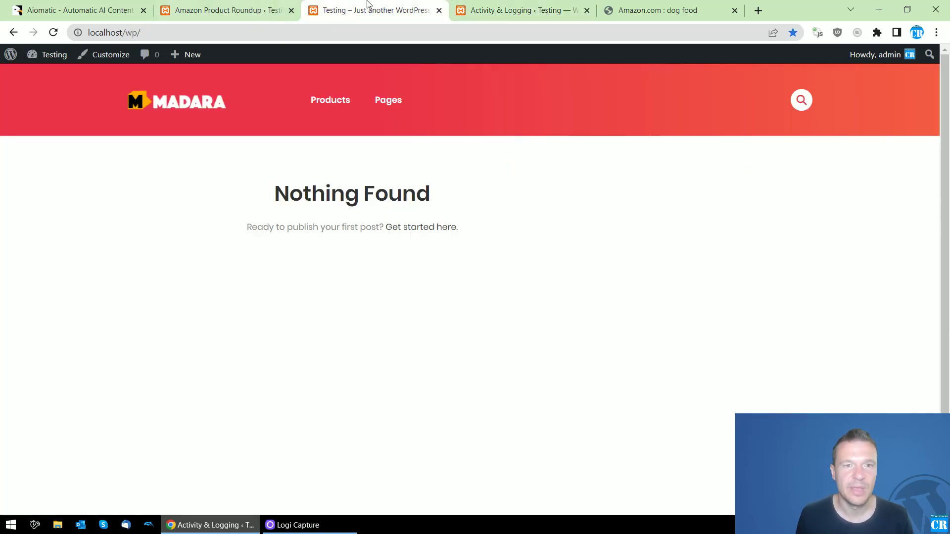
pyautogui.click(223, 9)
pyautogui.click(365, 9)
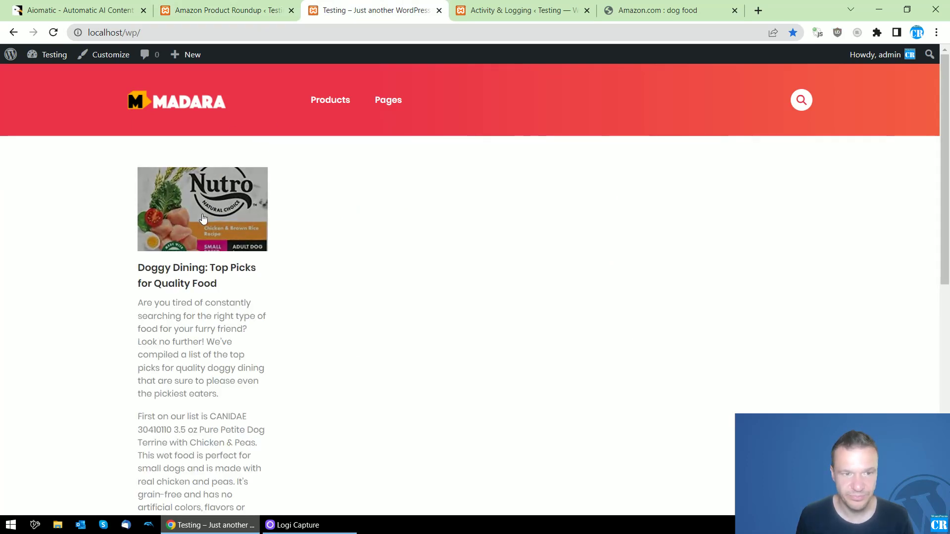
pyautogui.hotkey('ctrl', 'shift', 'Tab')
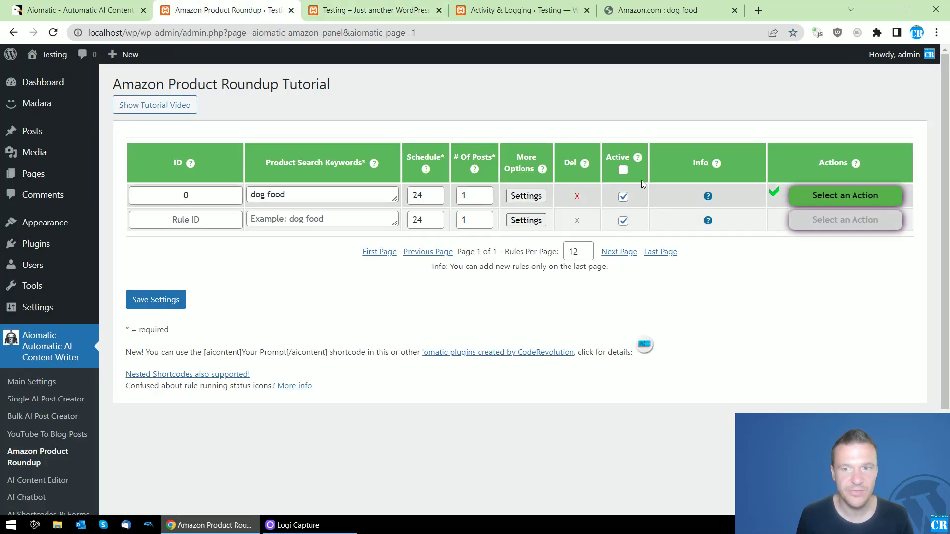
pyautogui.click(365, 9)
pyautogui.scroll(-10, 155, 272)
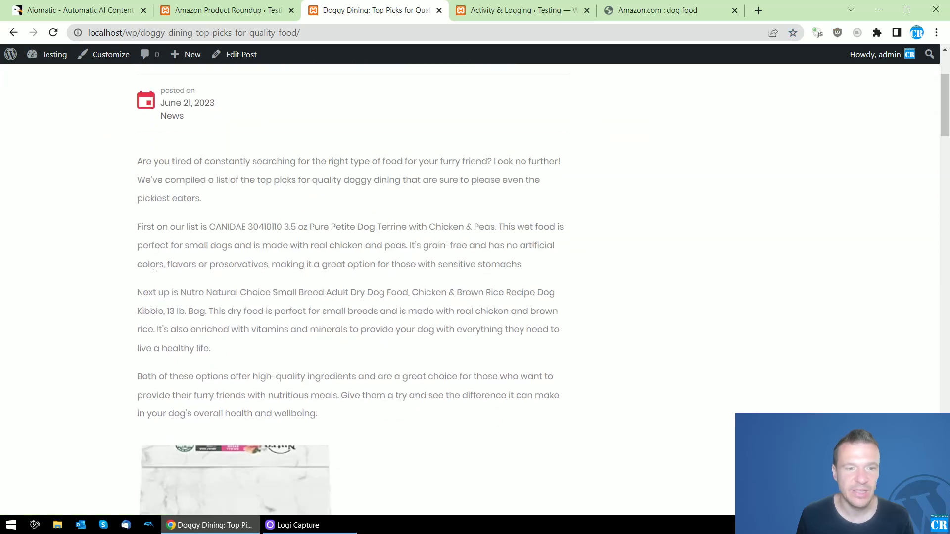
pyautogui.scroll(-3, 185, 228)
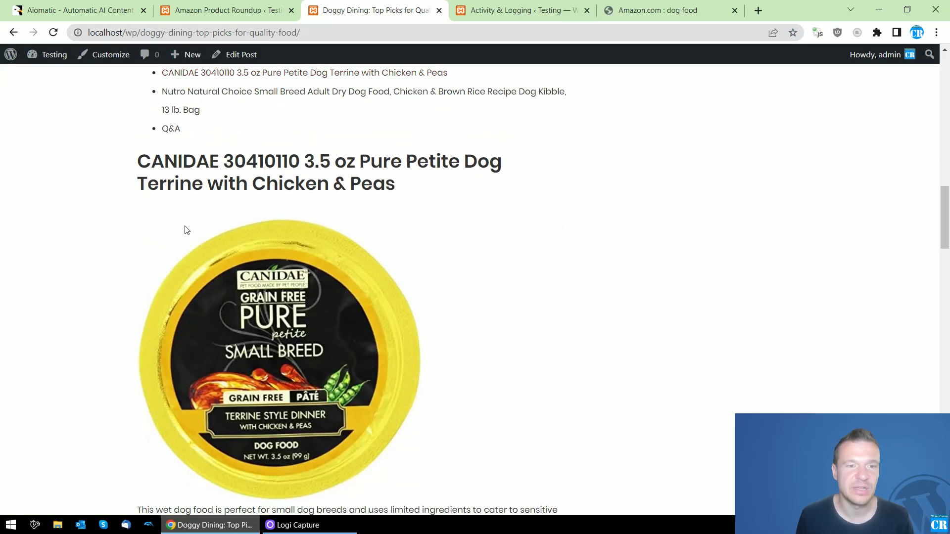
pyautogui.scroll(2, 180, 188)
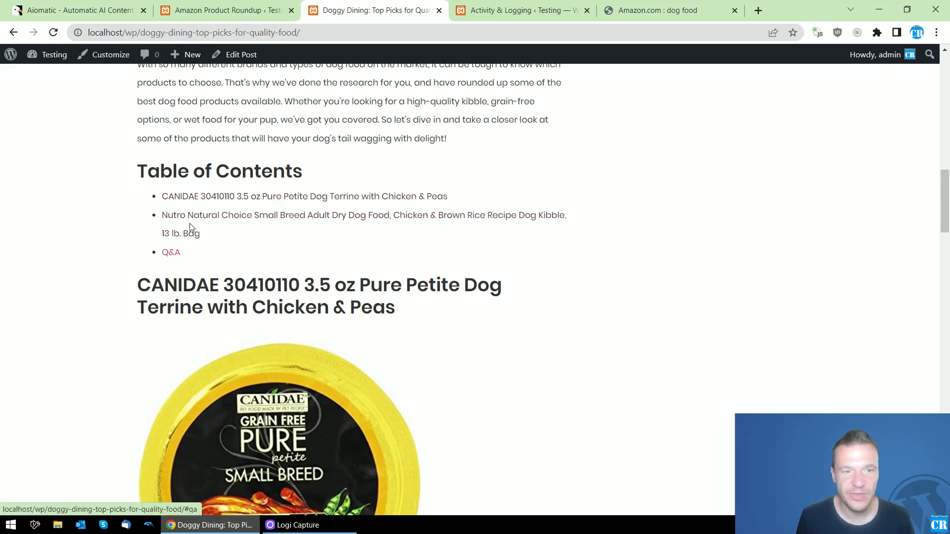
# Test the table of contents links to the Q&A and Nutro sections
pyautogui.click(176, 255)
pyautogui.scroll(10, 168, 257)
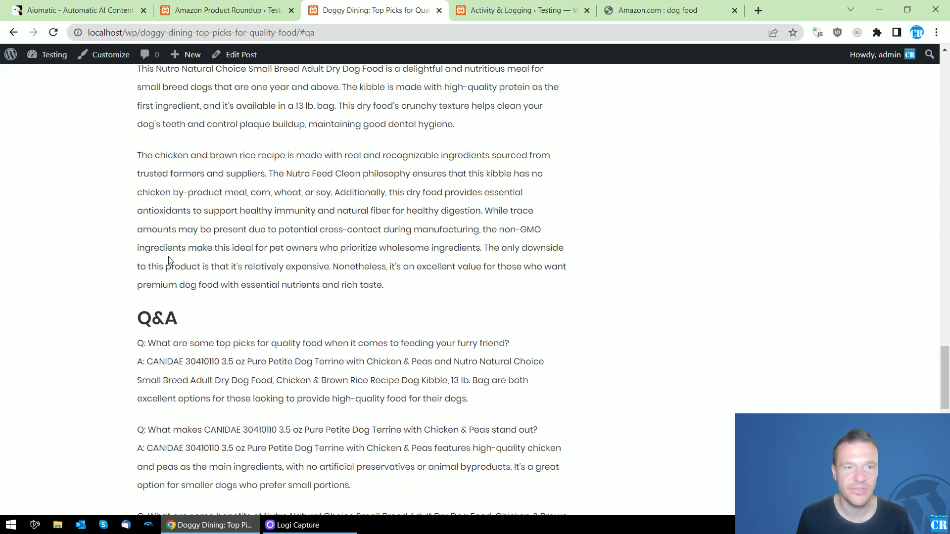
pyautogui.scroll(18, 169, 258)
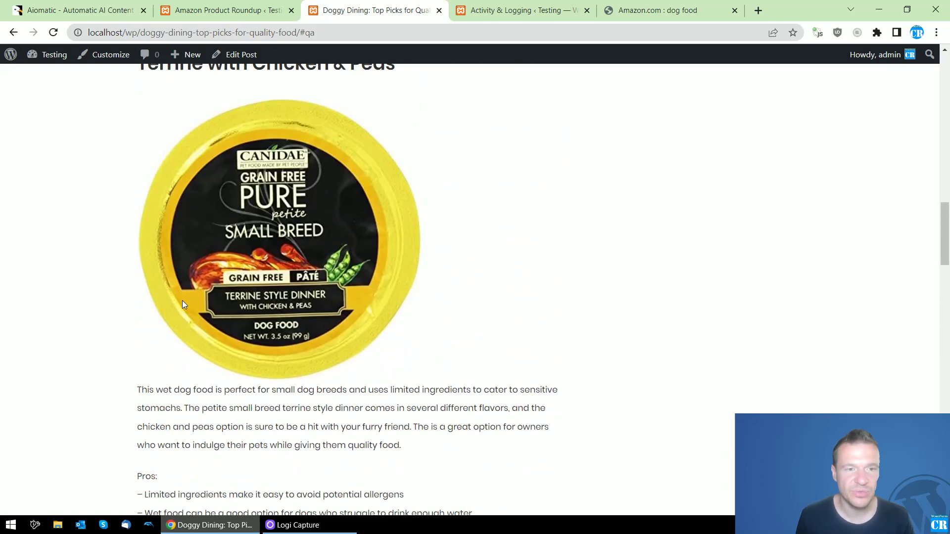
pyautogui.scroll(3, 182, 236)
pyautogui.click(181, 317)
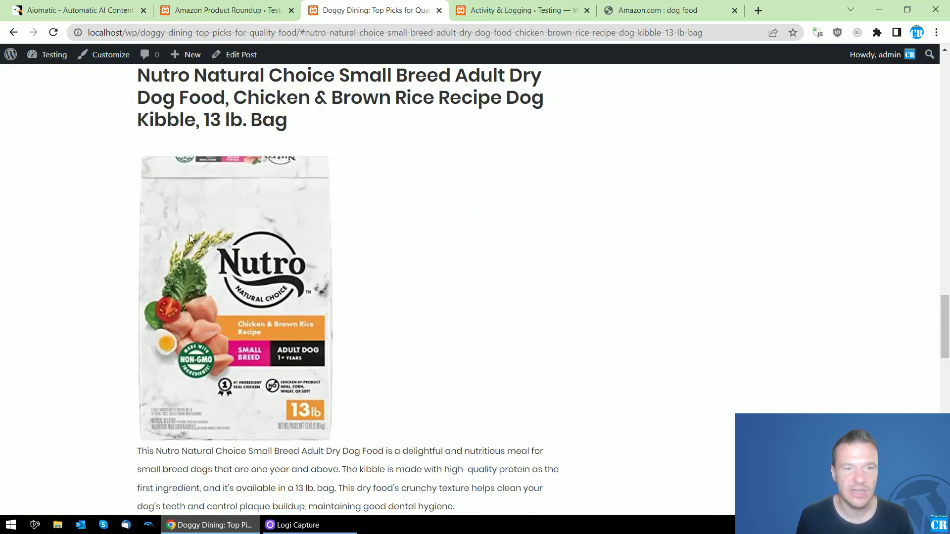
pyautogui.scroll(4, 333, 316)
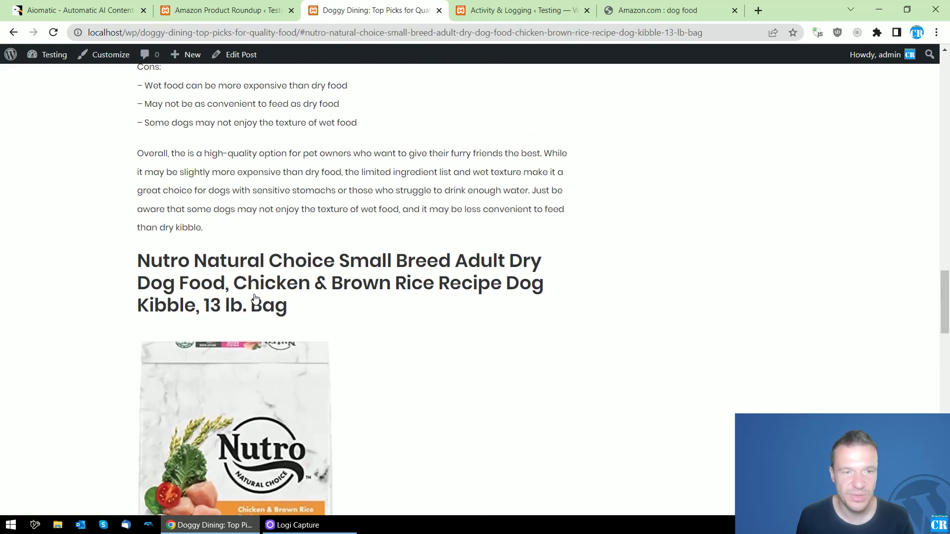
# Open the Nutro Amazon link, close the blank loading tab, and review the Nutro section and Q&A
pyautogui.click(206, 290)
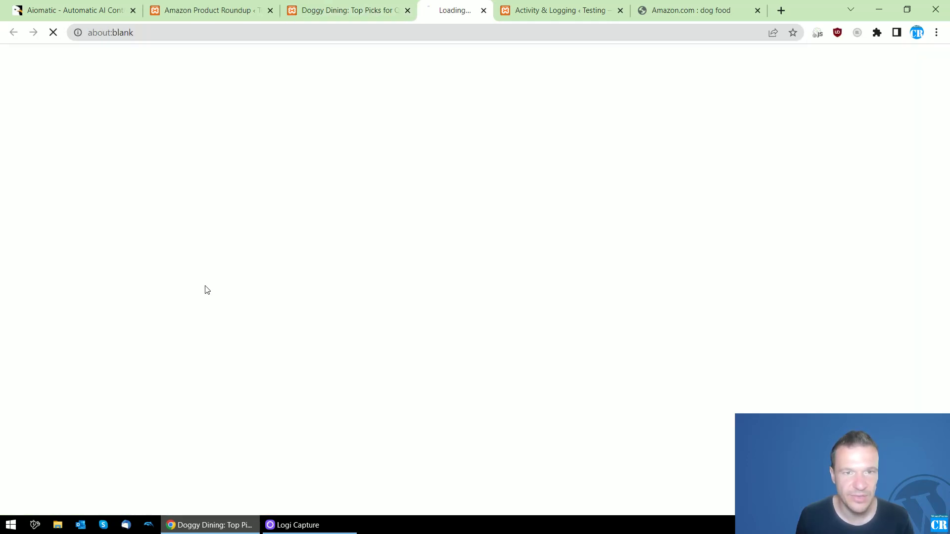
pyautogui.click(341, 6)
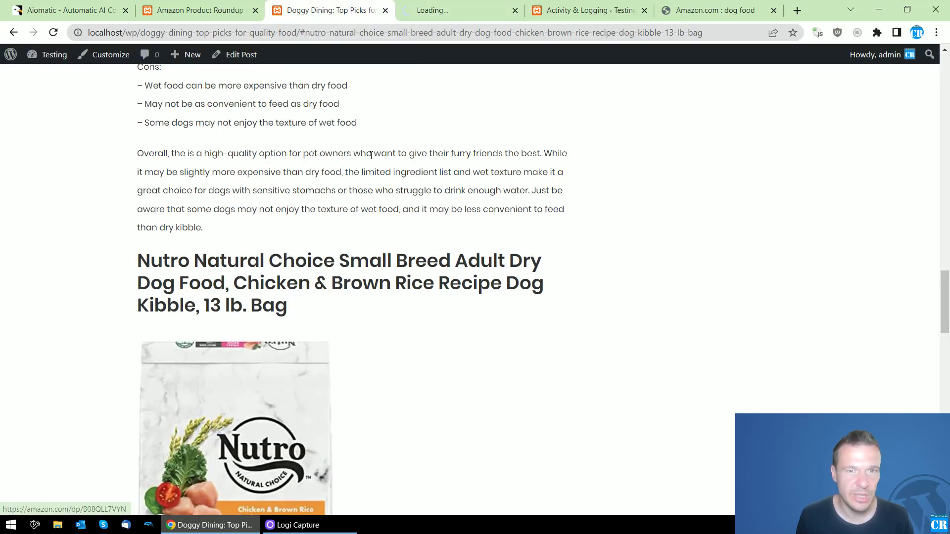
pyautogui.scroll(-6, 338, 254)
pyautogui.scroll(-2, 336, 253)
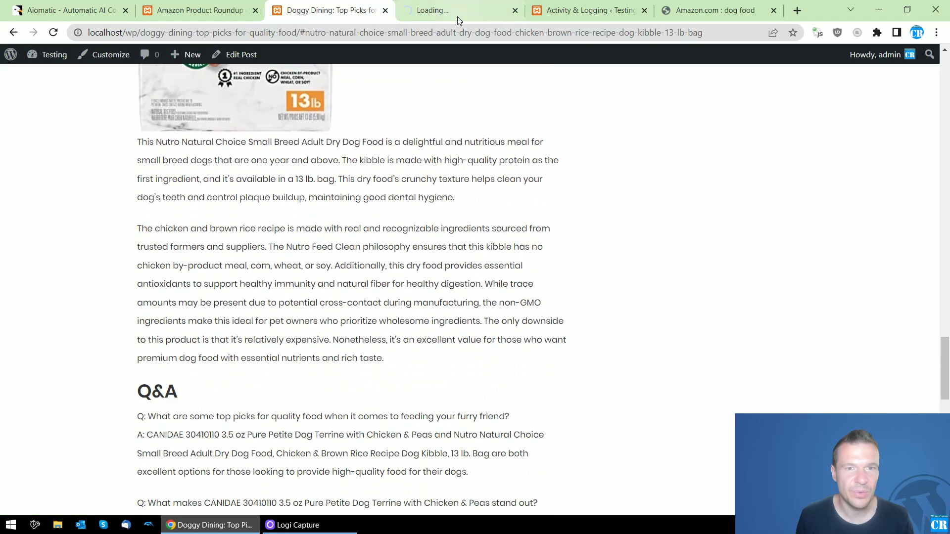
pyautogui.click(514, 11)
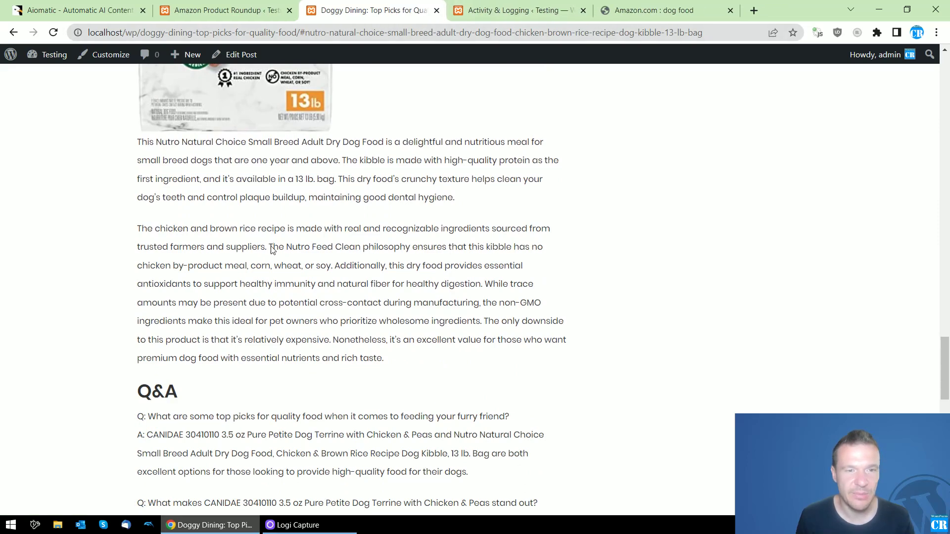
pyautogui.scroll(10, 185, 262)
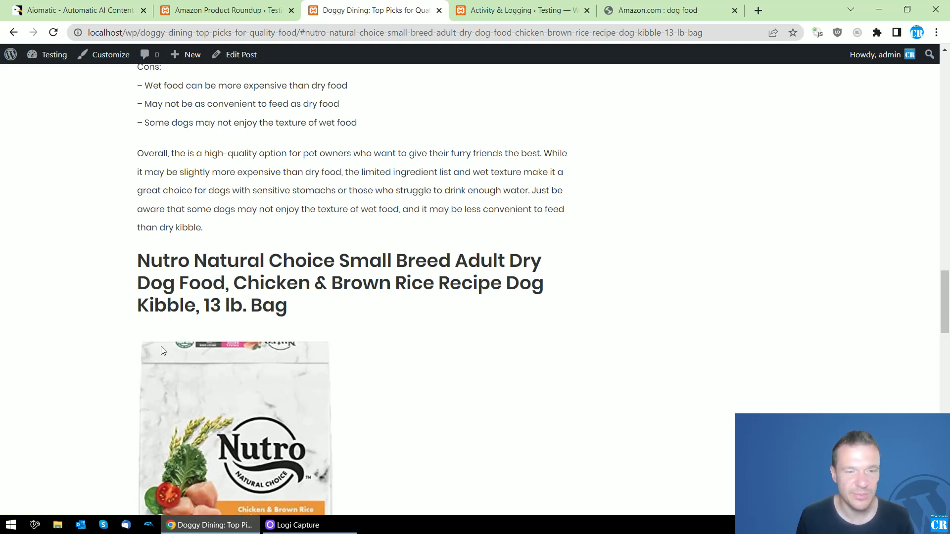
pyautogui.scroll(-15, 162, 351)
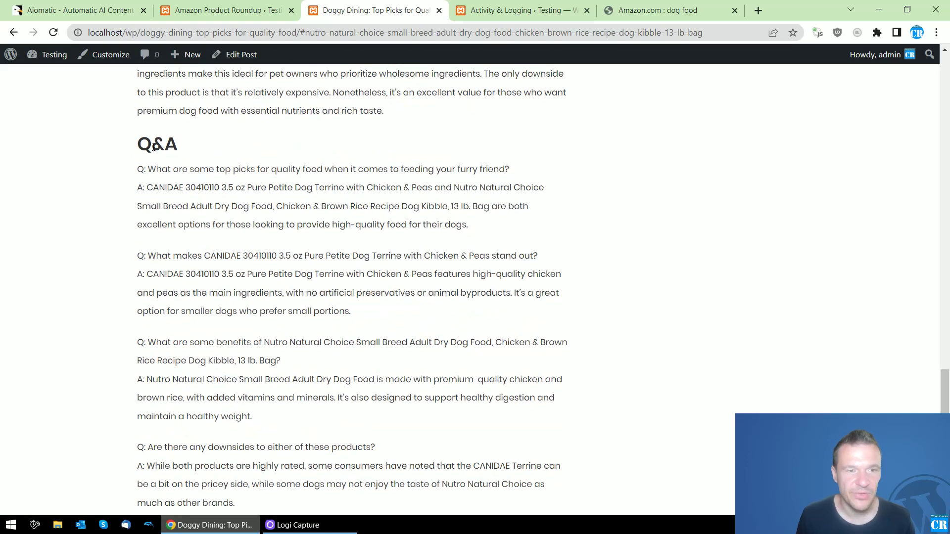
# Find every CANIDAE mention in the post, then return to the Amazon Product Roundup rules
pyautogui.doubleClick(154, 188)
pyautogui.hotkey('ctrl', 'f')
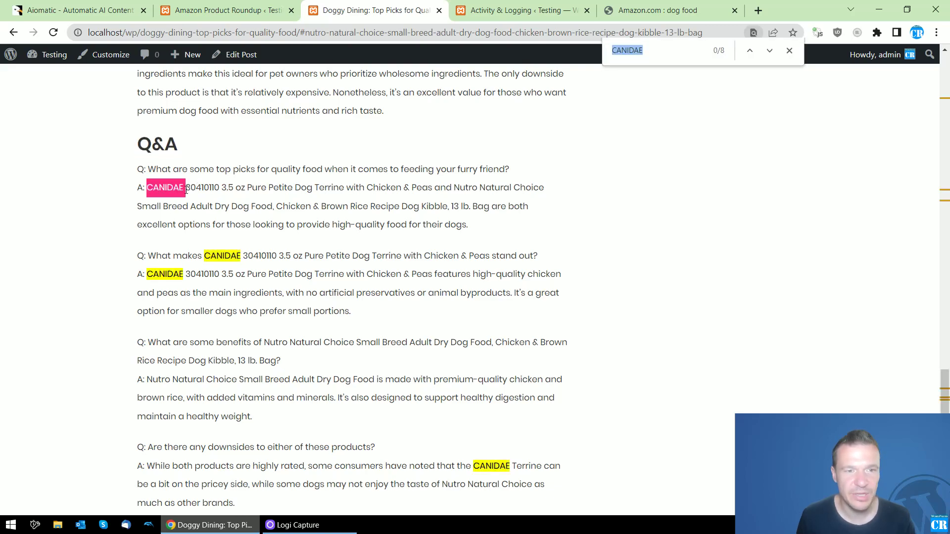
pyautogui.scroll(18, 200, 280)
pyautogui.scroll(10, 199, 287)
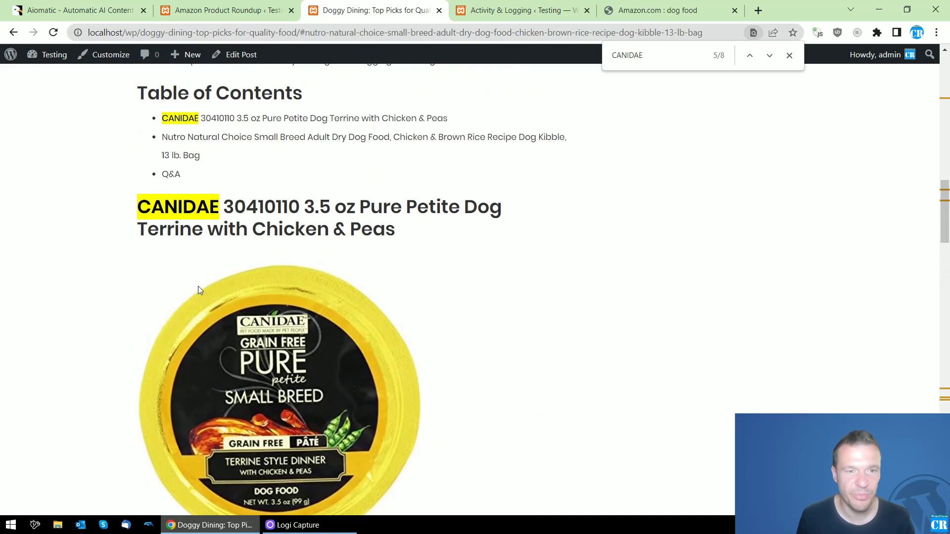
pyautogui.scroll(-20, 236, 305)
pyautogui.scroll(-9, 238, 312)
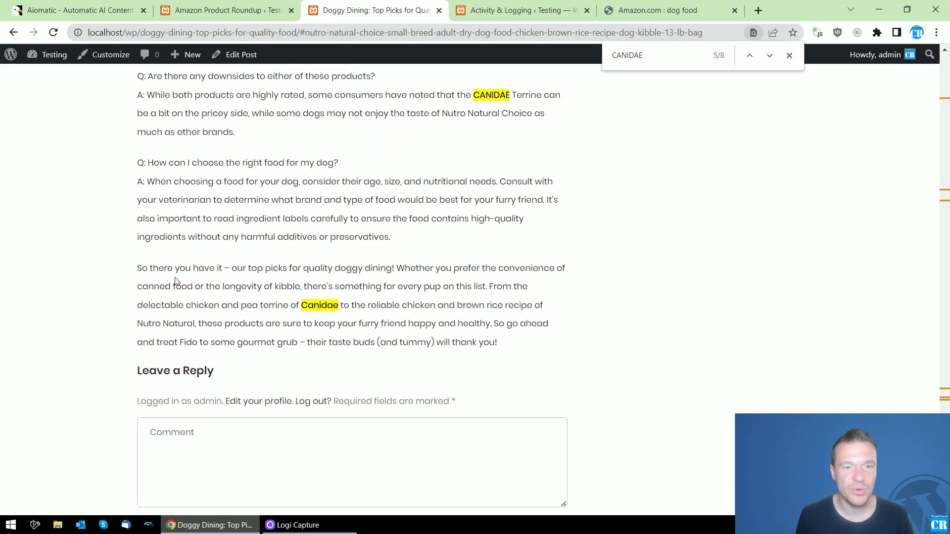
pyautogui.moveTo(137, 267); pyautogui.dragTo(497, 342)
pyautogui.click(334, 312)
pyautogui.scroll(5, 334, 312)
pyautogui.scroll(15, 334, 312)
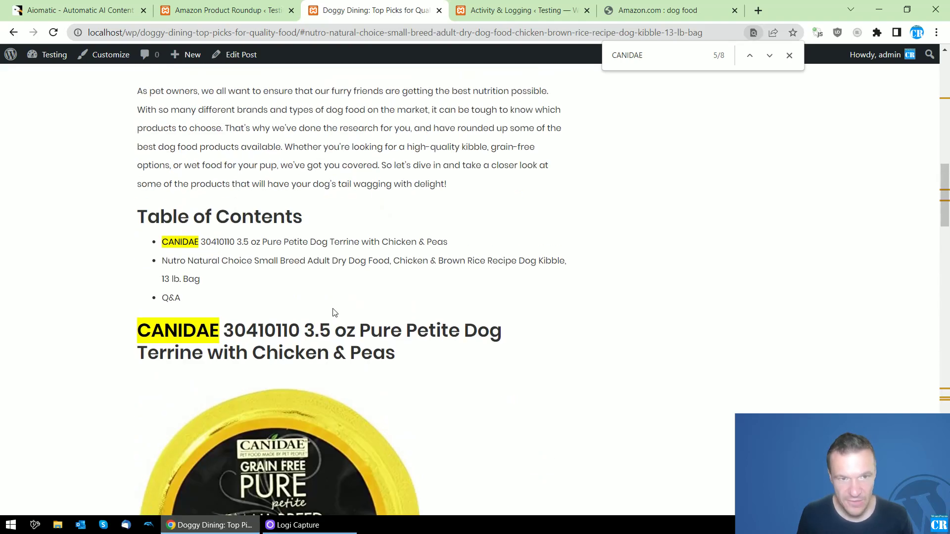
pyautogui.scroll(10, 334, 313)
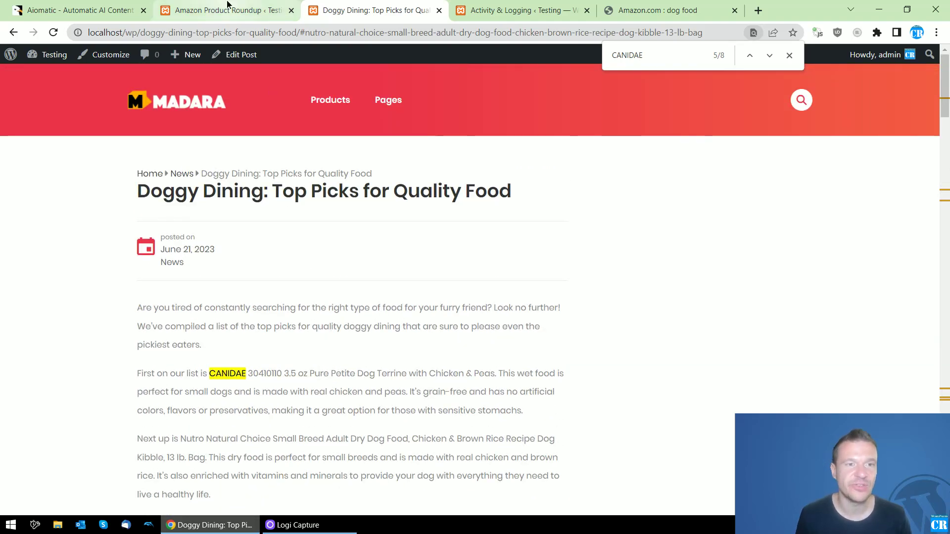
pyautogui.click(229, 6)
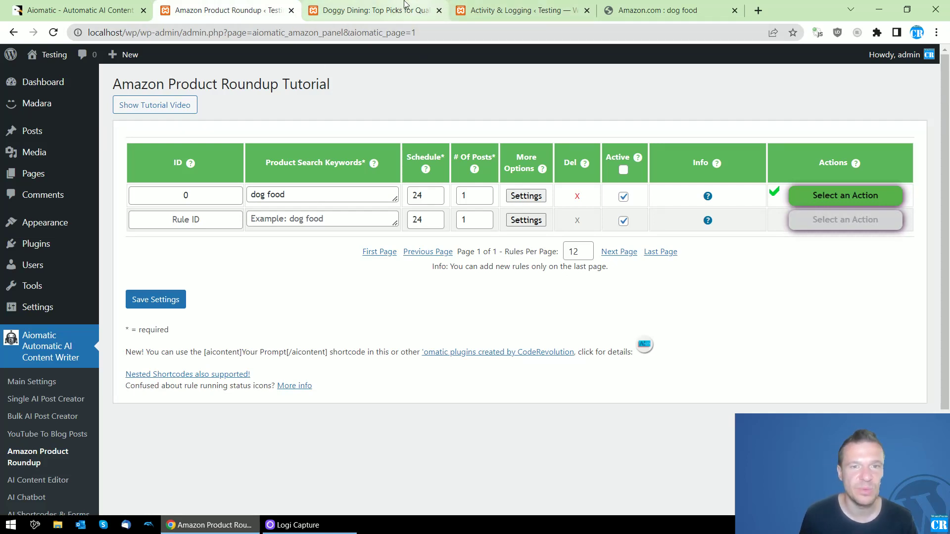
# Permanently delete the dog food rule's posts and the rule, then close the post tab
pyautogui.click(844, 202)
pyautogui.click(815, 261)
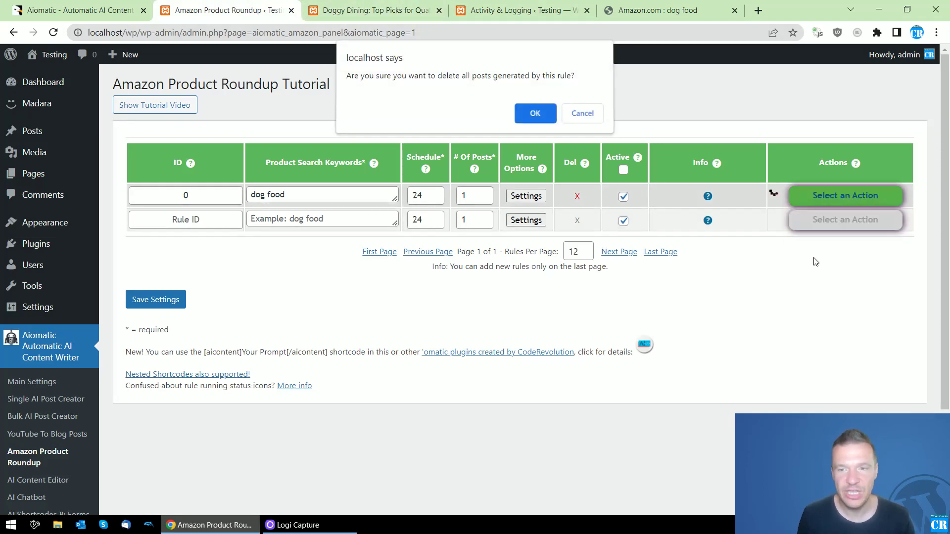
pyautogui.press('Return')
pyautogui.click(577, 196)
pyautogui.press('Return')
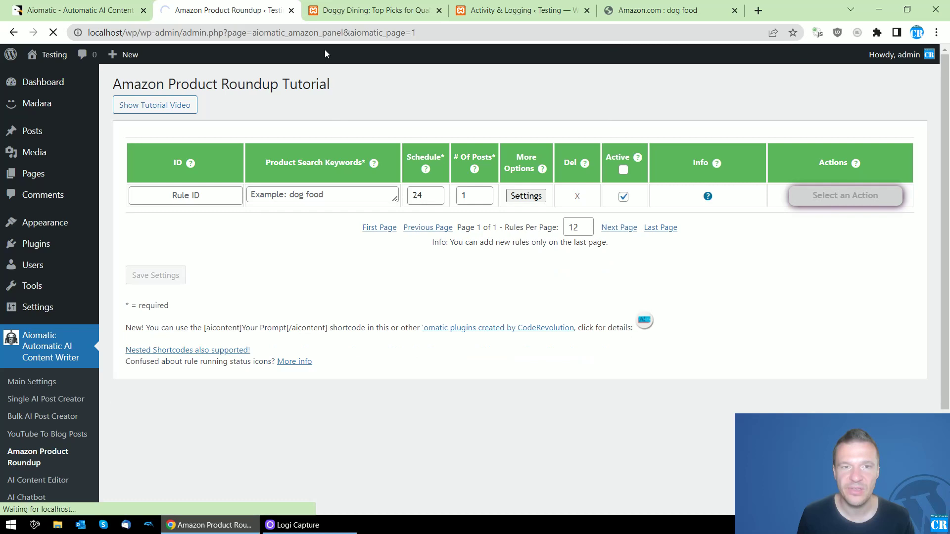
pyautogui.click(438, 11)
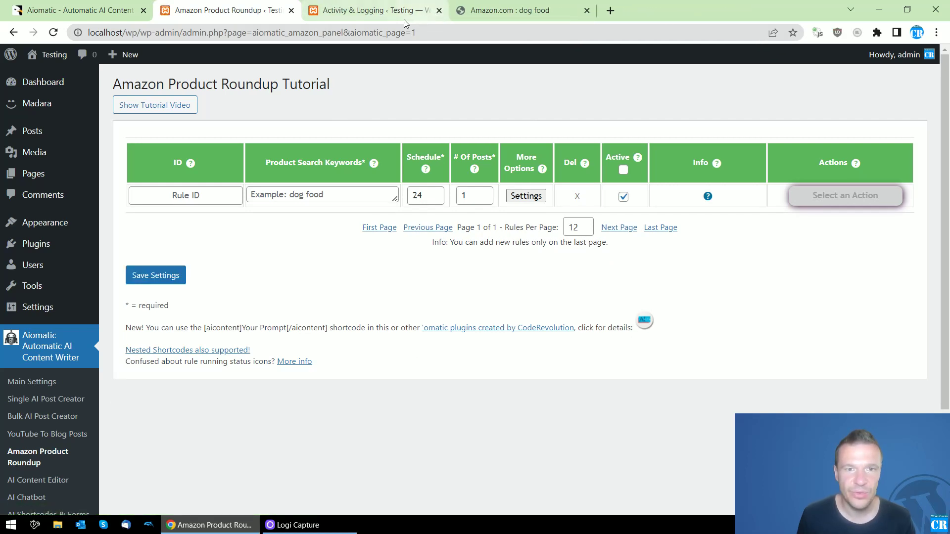
pyautogui.click(118, 11)
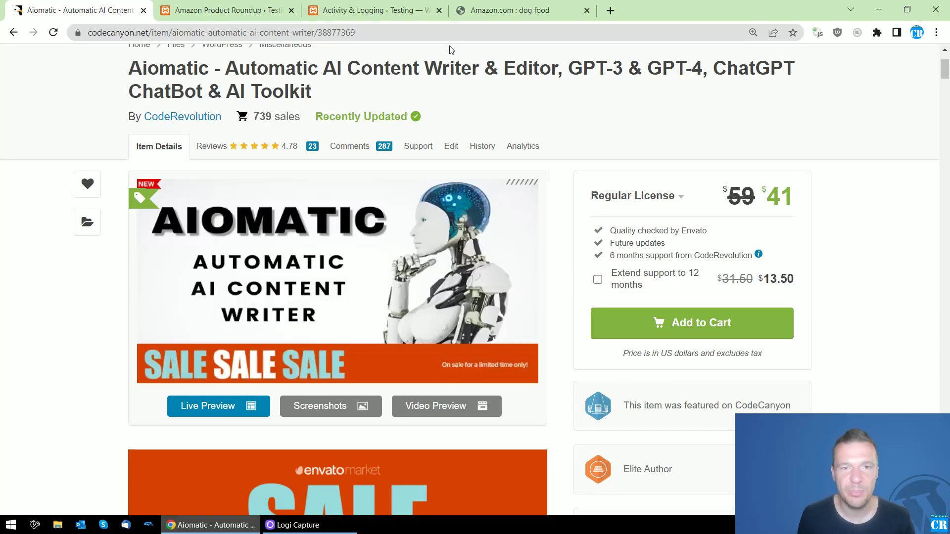
pyautogui.click(542, 10)
pyautogui.scroll(-9, 695, 354)
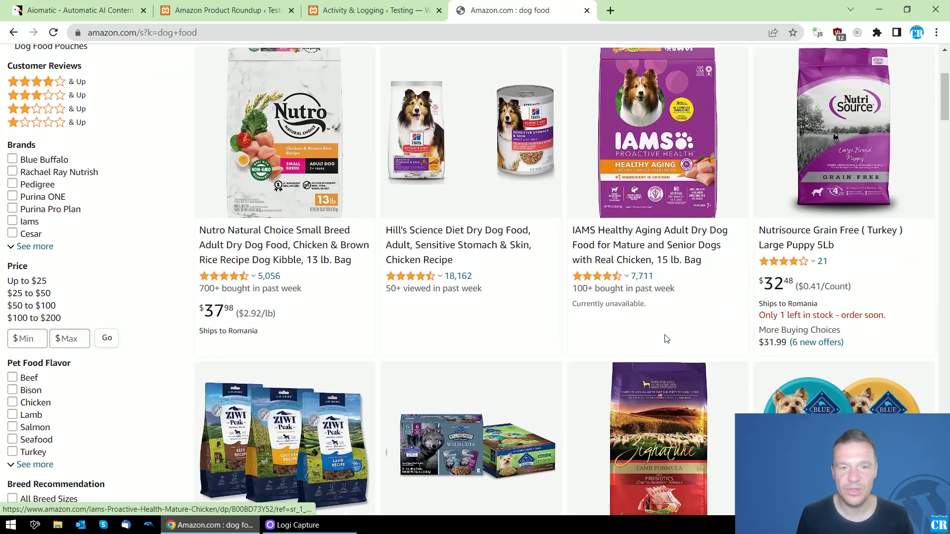
pyautogui.scroll(8, 472, 341)
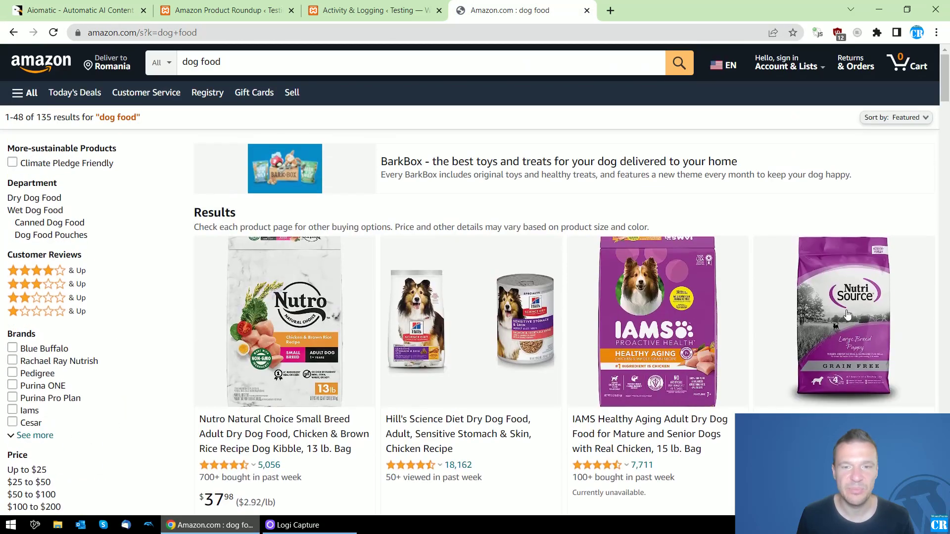
pyautogui.click(74, 10)
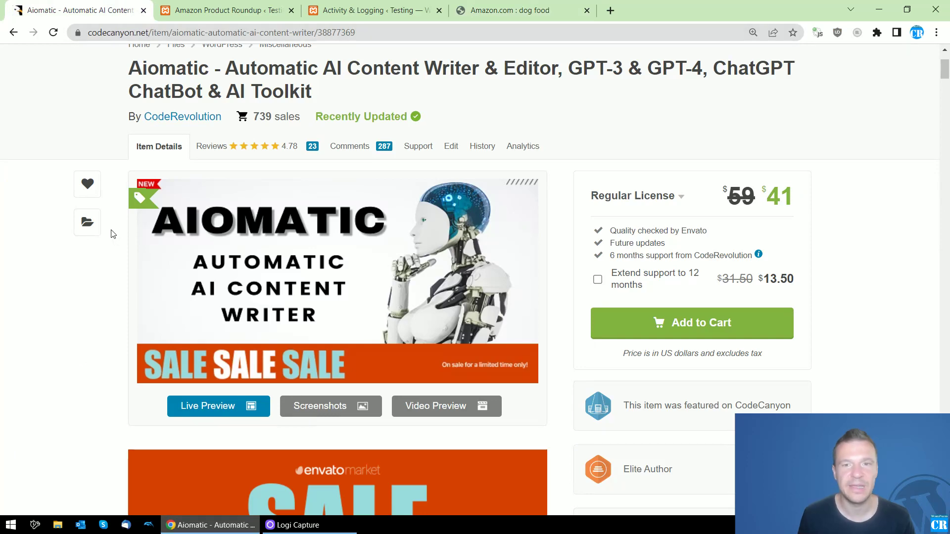
pyautogui.click(213, 5)
pyautogui.click(96, 6)
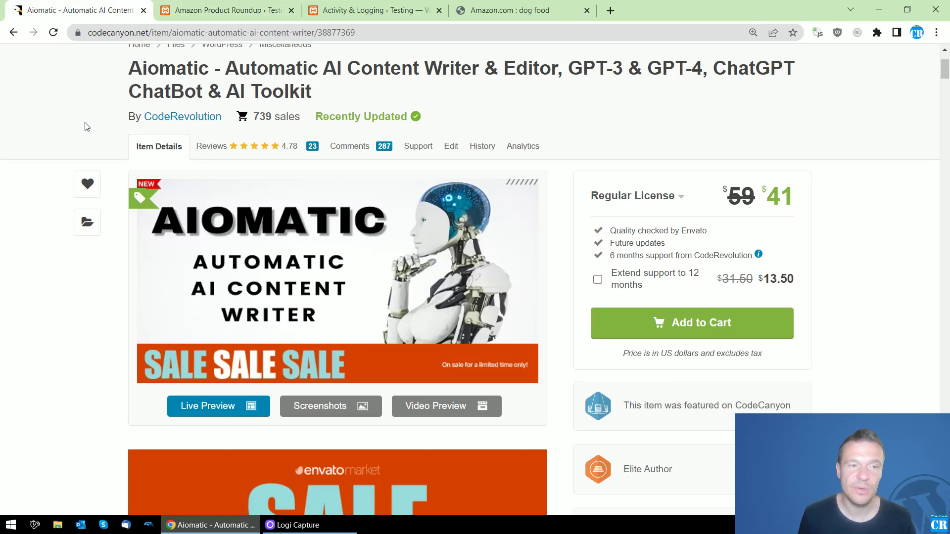